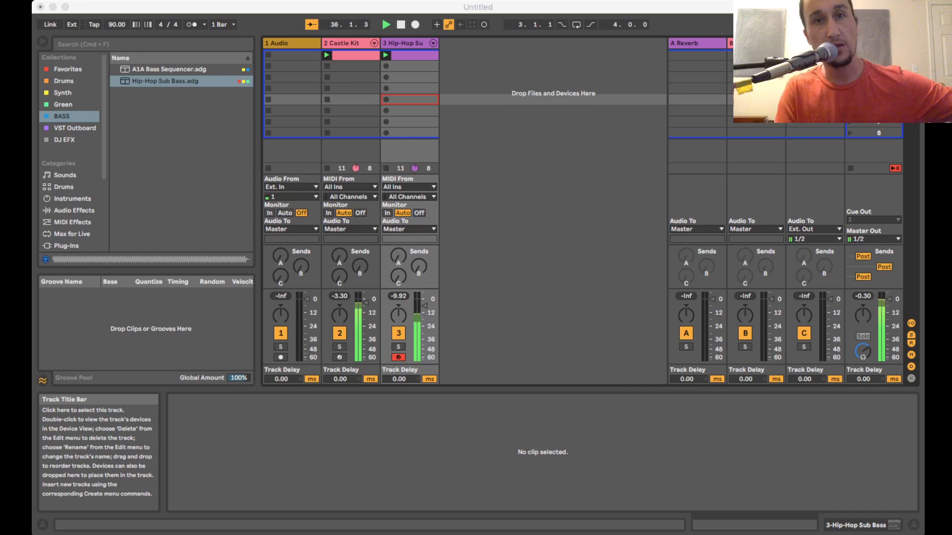
# Stop playback and open the drum clip on the Castle Kit track to view its notes, keeping the browser shown
pyautogui.press('space')
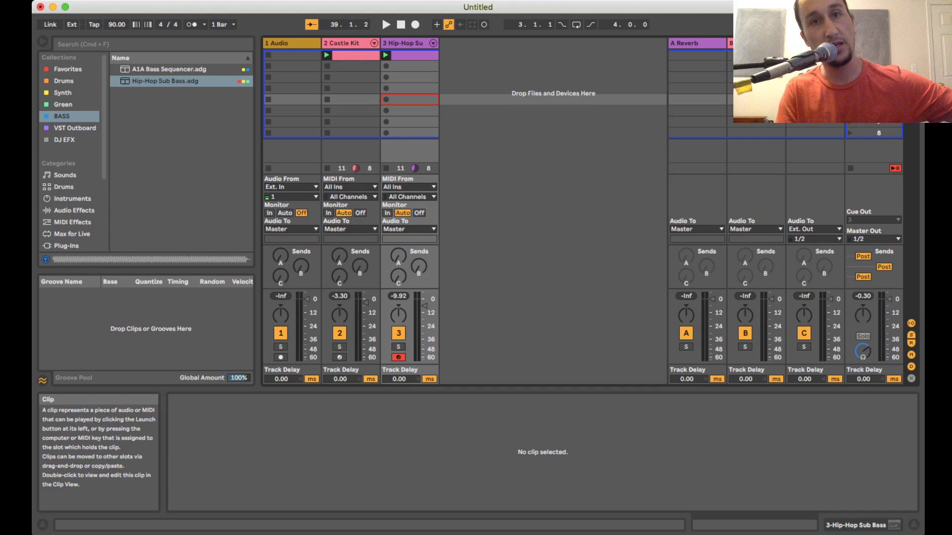
pyautogui.click(43, 41)
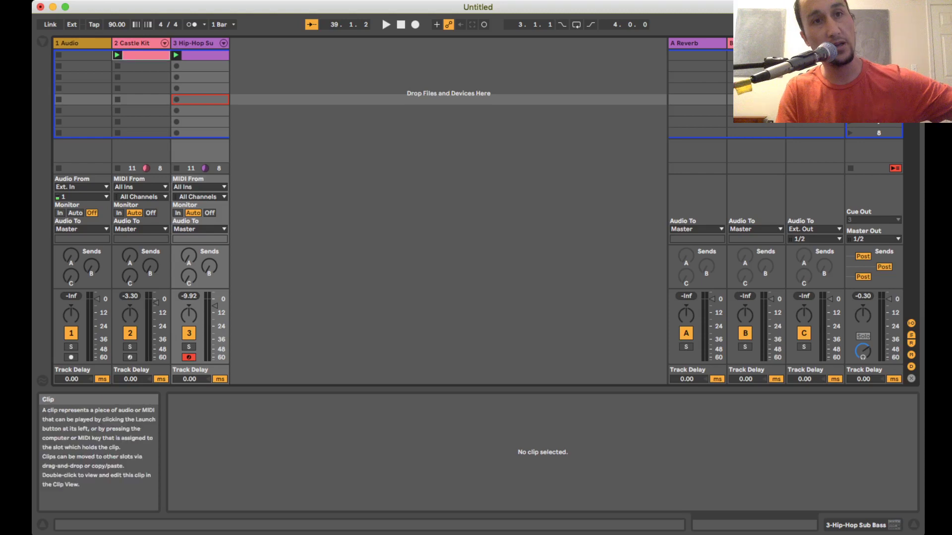
pyautogui.click(144, 56)
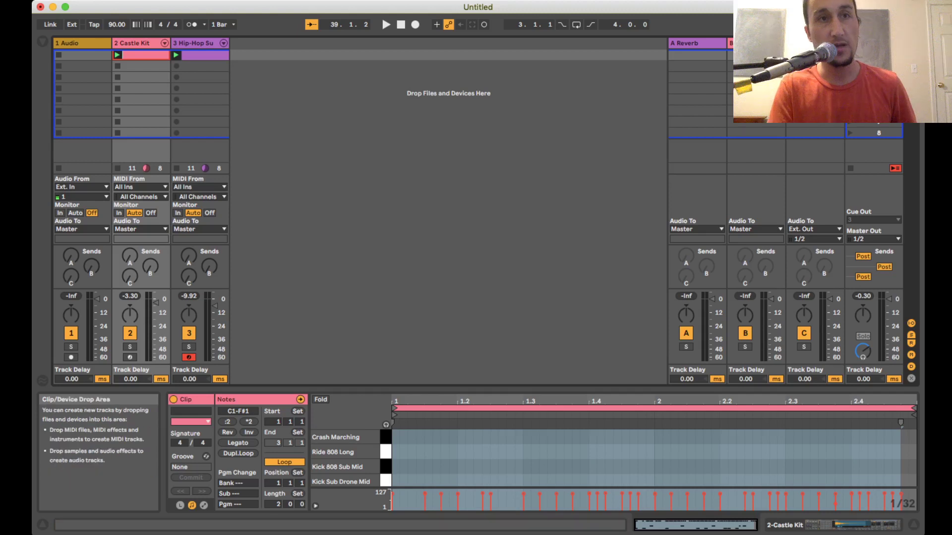
pyautogui.press('super+alt+b')
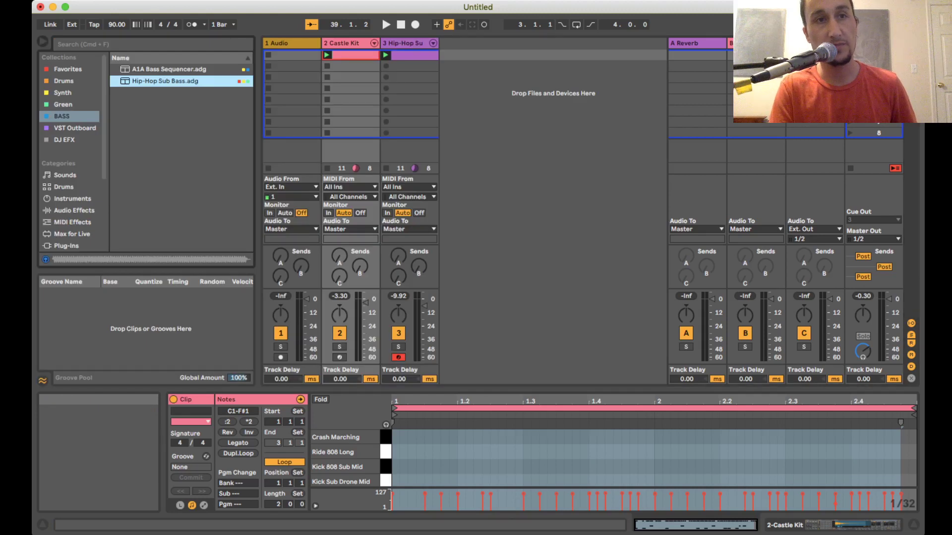
# Load Ambient Starfield Arp from the Synth collection onto a new track and expand its chain list and devices
pyautogui.click(63, 93)
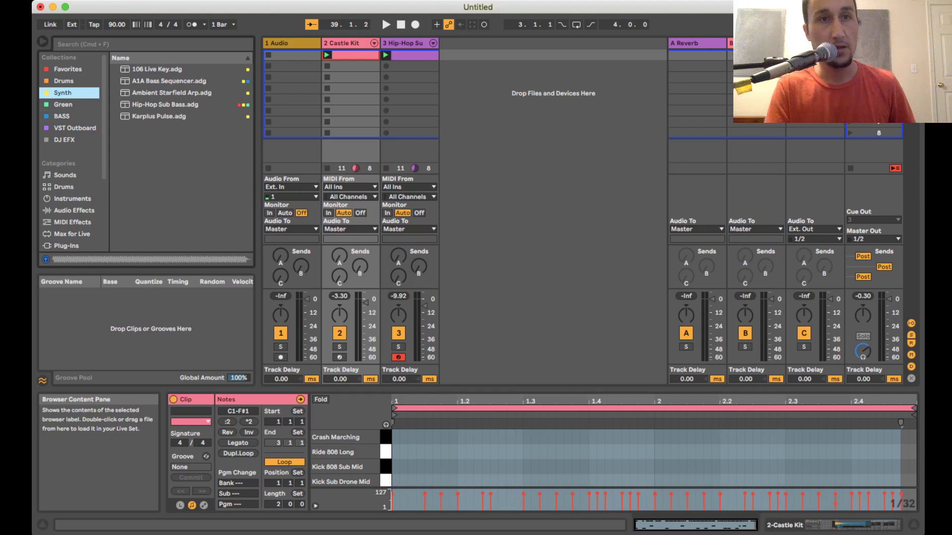
pyautogui.click(169, 82)
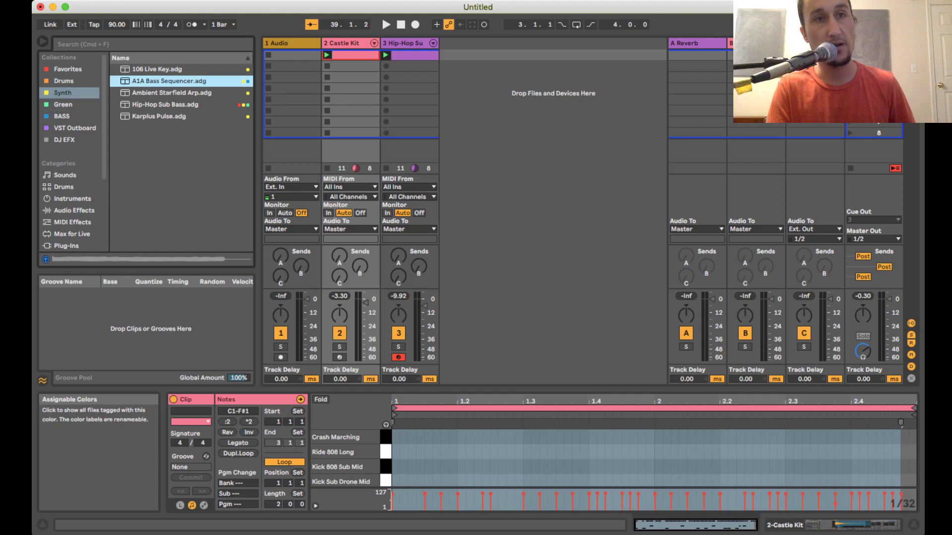
pyautogui.click(168, 93)
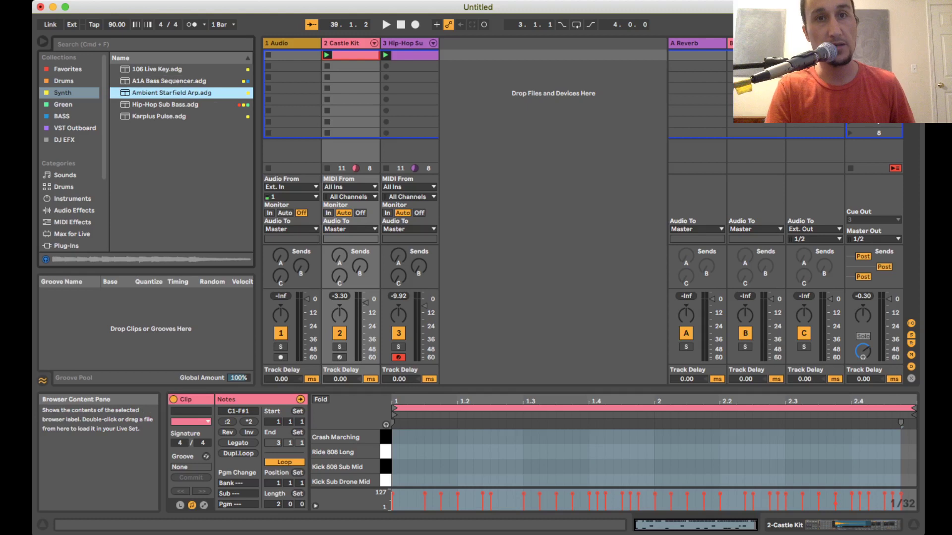
pyautogui.moveTo(172, 94); pyautogui.dragTo(496, 104)
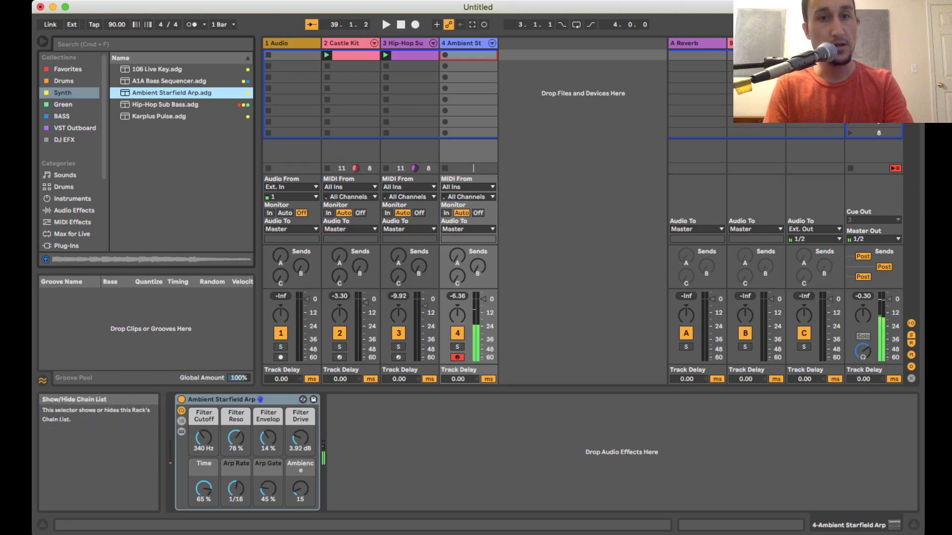
pyautogui.click(182, 421)
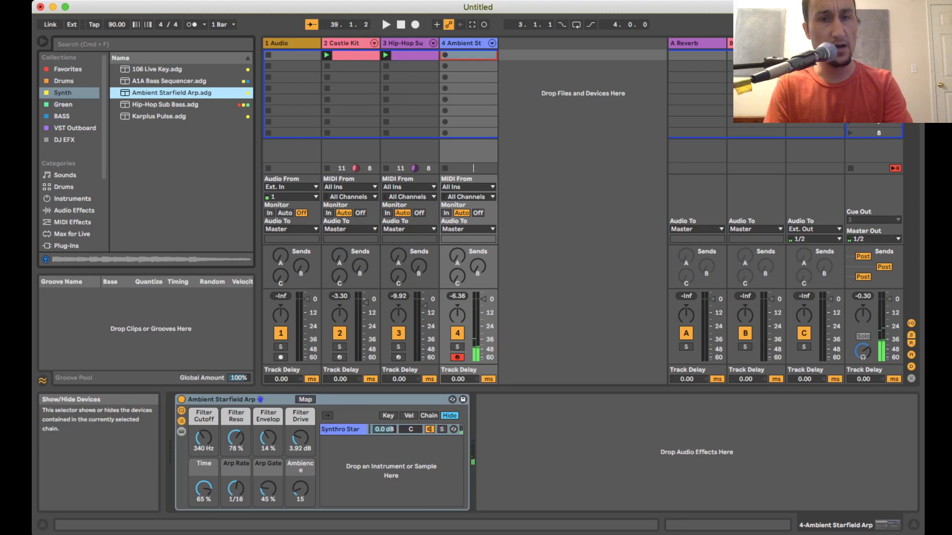
pyautogui.click(182, 431)
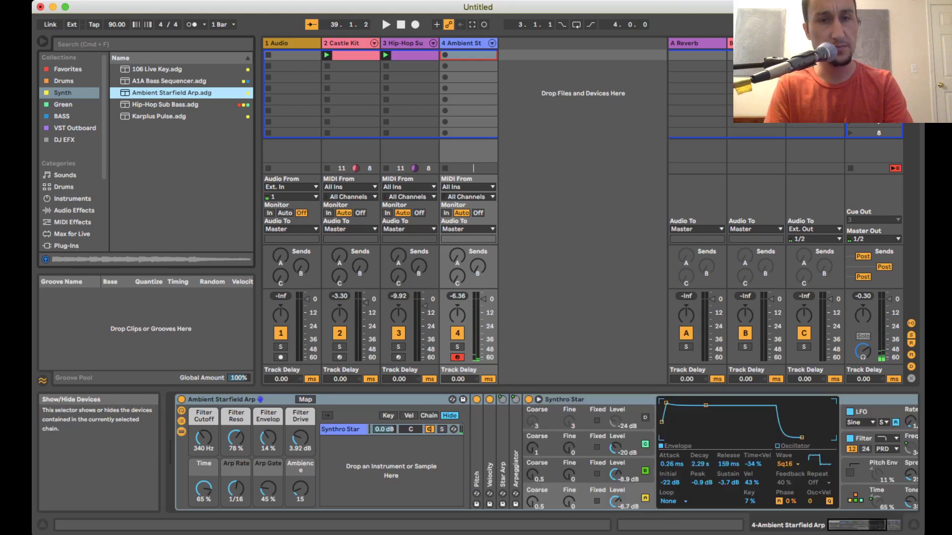
pyautogui.moveTo(410, 429); pyautogui.dragTo(410, 433)
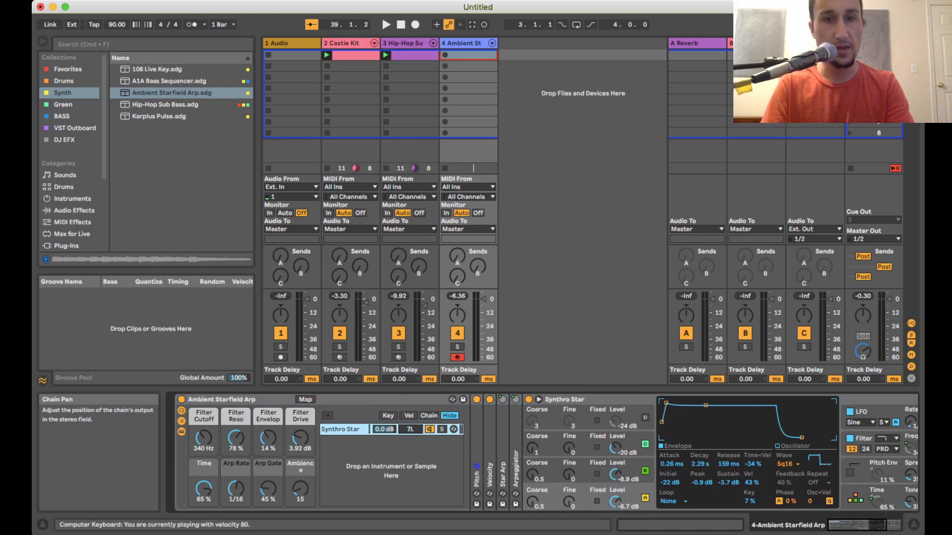
pyautogui.moveTo(410, 429); pyautogui.dragTo(411, 428)
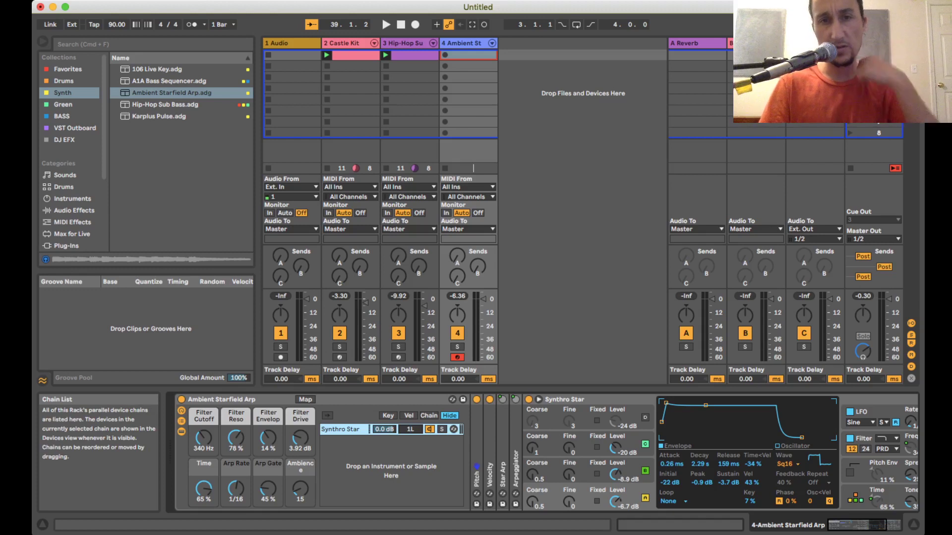
pyautogui.moveTo(410, 429); pyautogui.dragTo(411, 428)
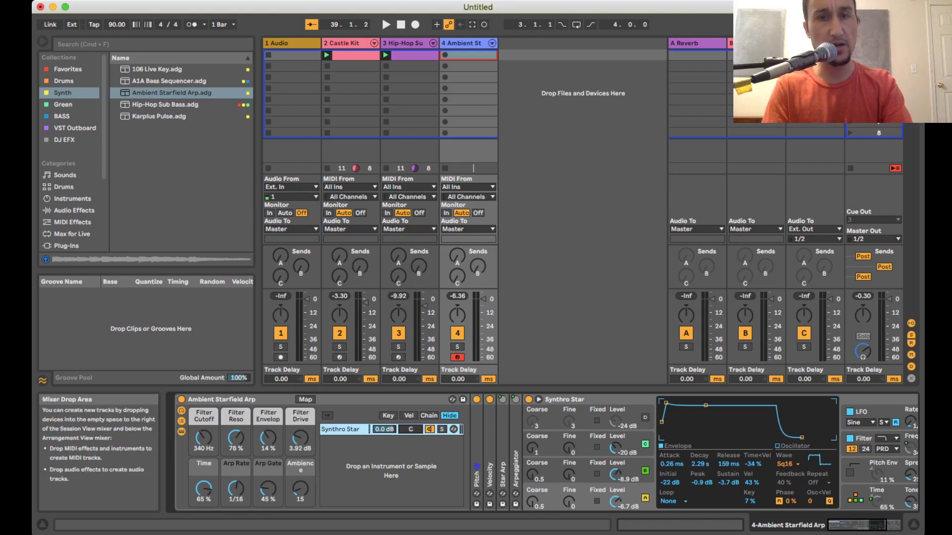
# Start playback and examine the notes of the Hip-Hop Sub Bass clip in the note editor
pyautogui.click(582, 100)
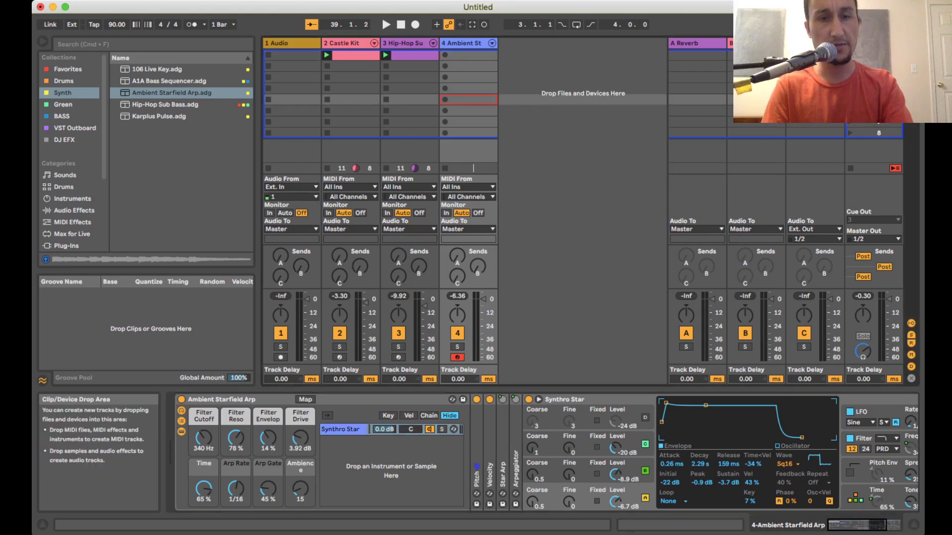
pyautogui.press('space')
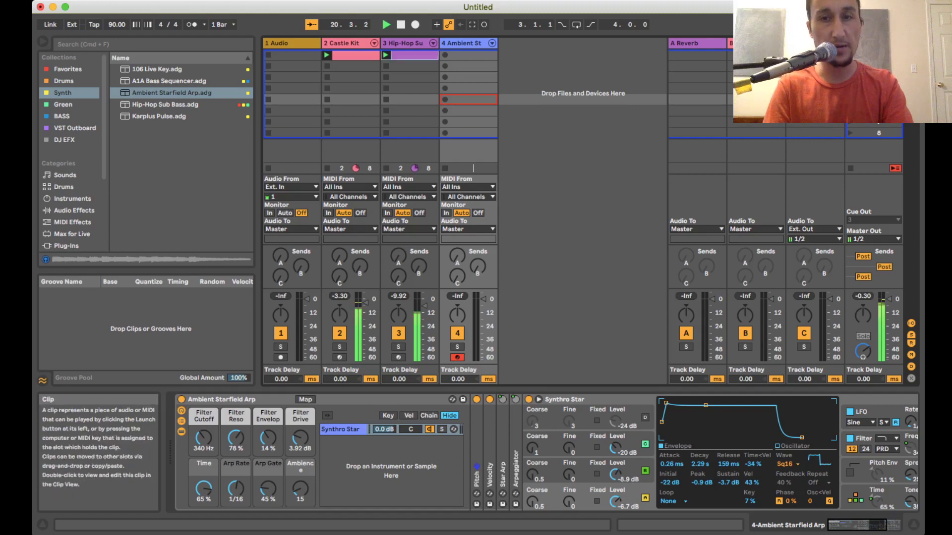
pyautogui.click(414, 55)
pyautogui.click(754, 525)
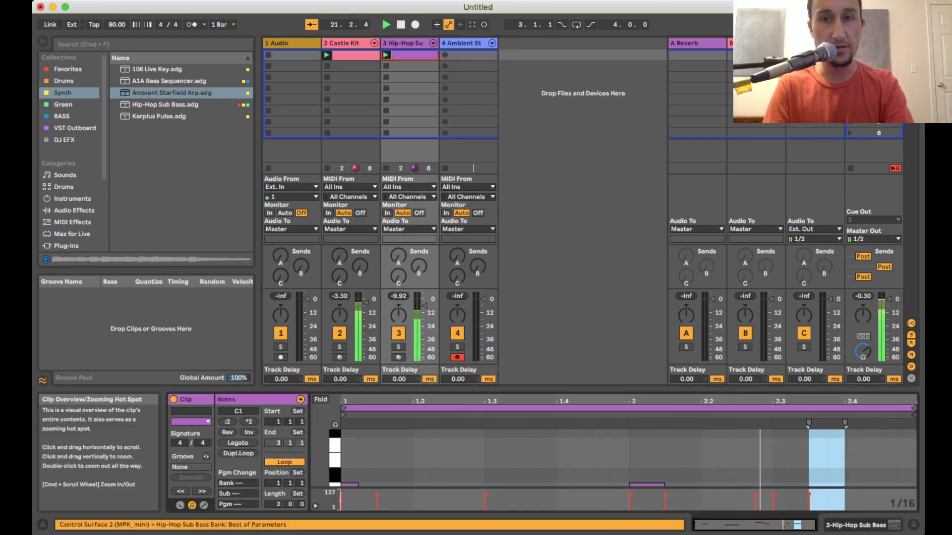
pyautogui.scroll(-3, 629, 458)
pyautogui.scroll(1, 628, 458)
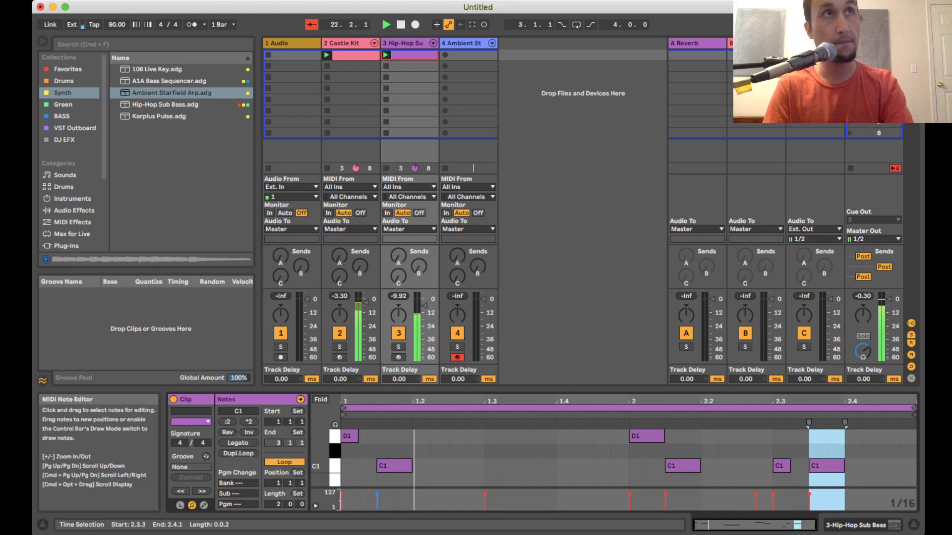
pyautogui.scroll(-1, 629, 458)
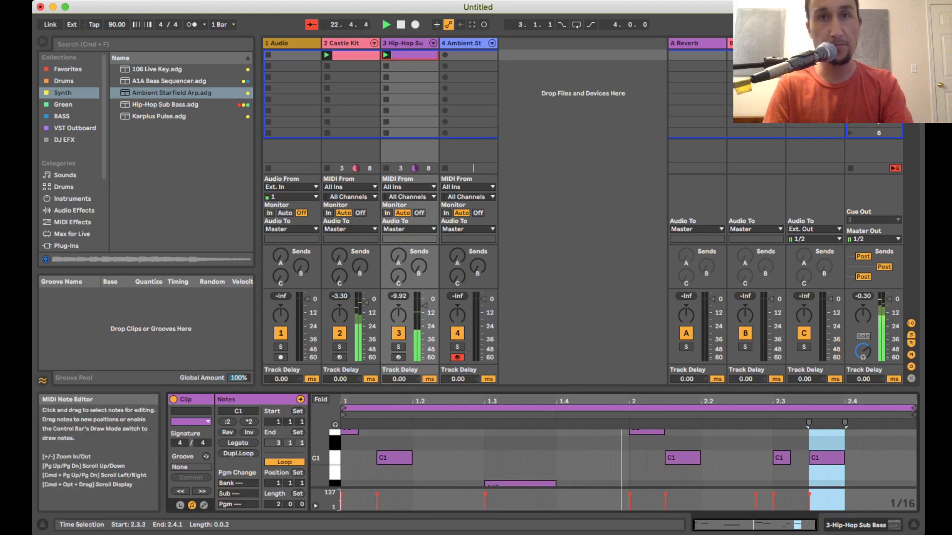
# Lower the Ambient Starfield Arp track's volume to -14.0 dB and shift the computer keyboard's octave down and back up
pyautogui.click(468, 55)
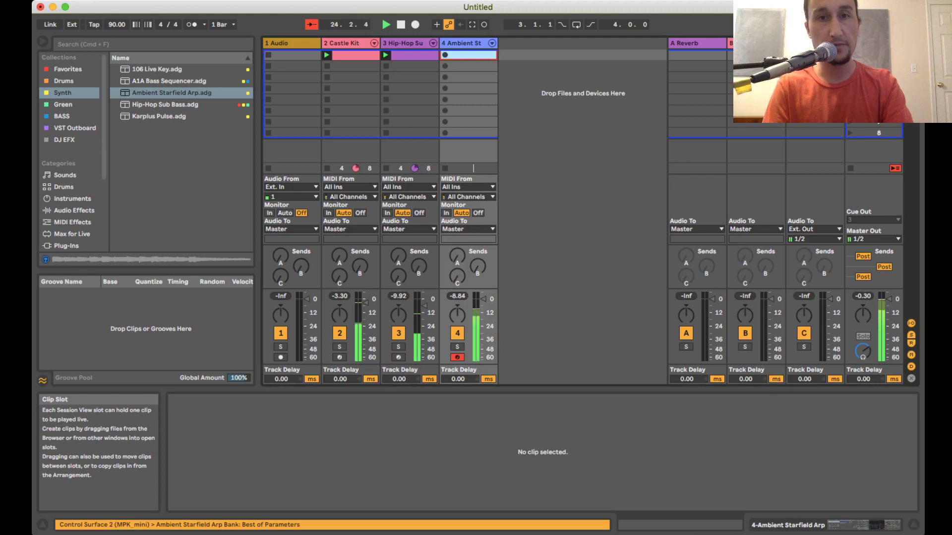
pyautogui.moveTo(483, 299); pyautogui.dragTo(482, 314)
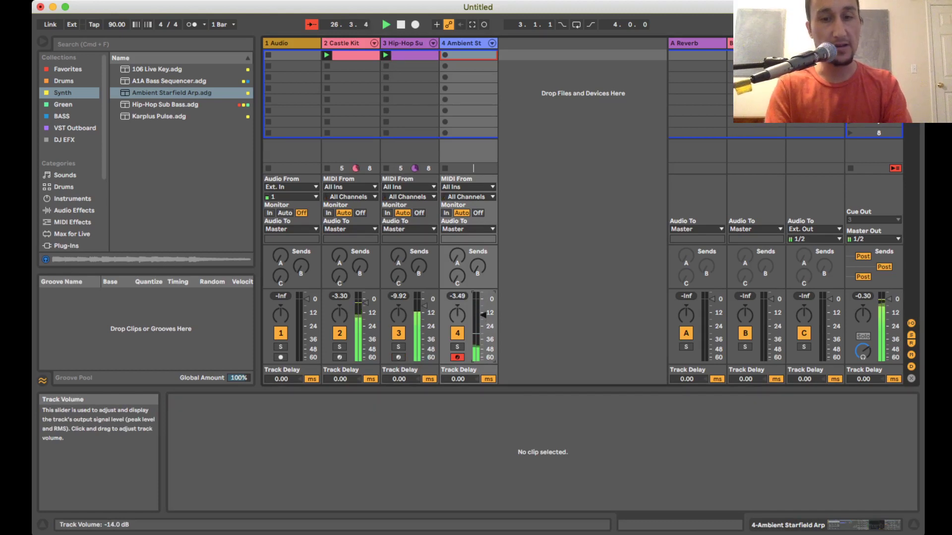
pyautogui.press('z')
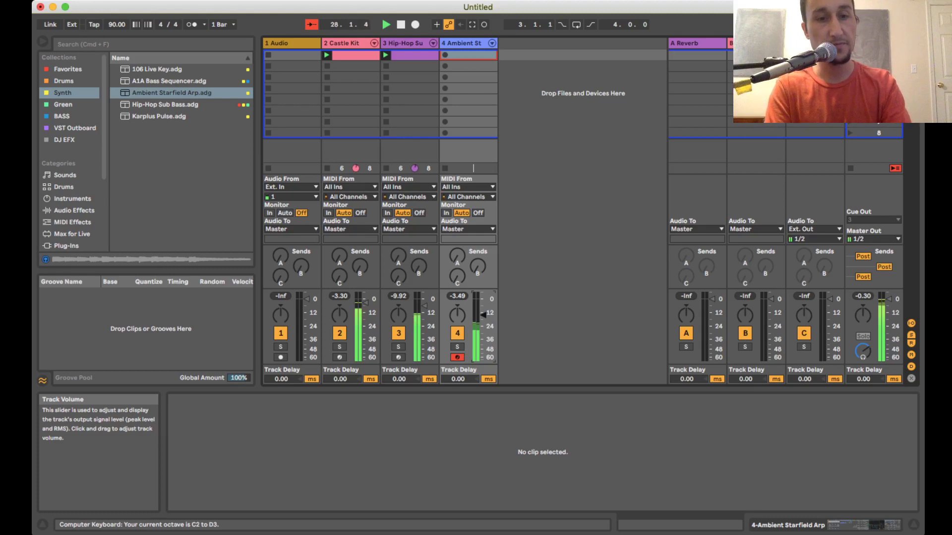
pyautogui.press('x')
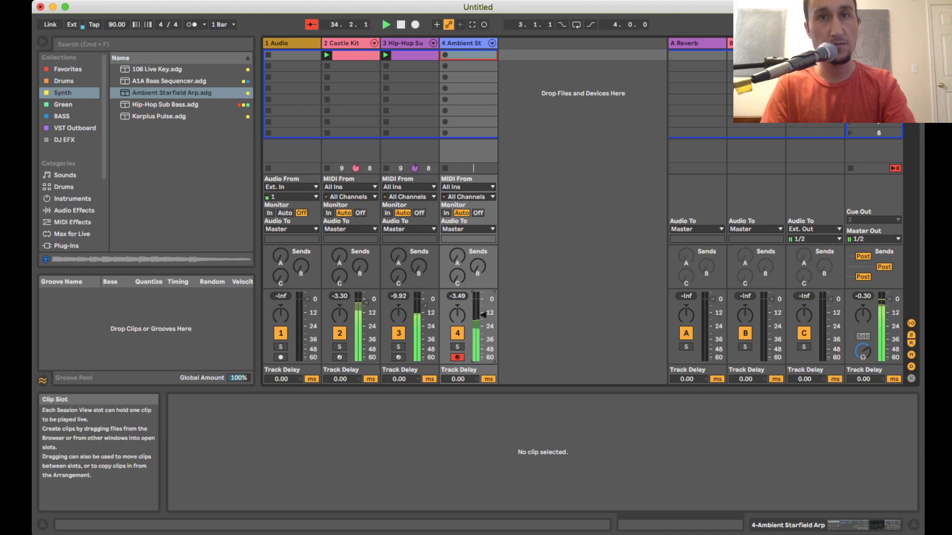
# Set the Ambient Starfield Arp rack's Time to -57 %, Arp Rate to 1/24 and Arp Gate to 133 %
pyautogui.click(471, 110)
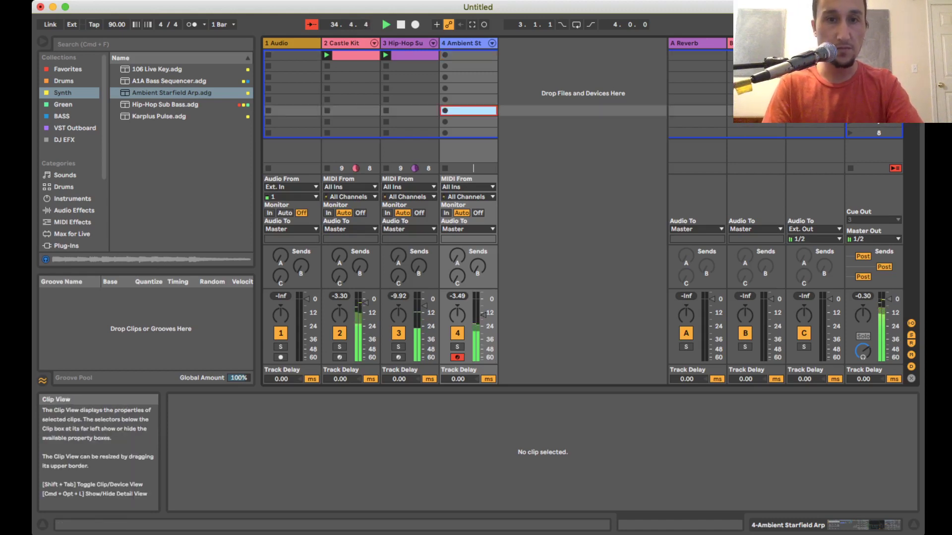
pyautogui.click(789, 526)
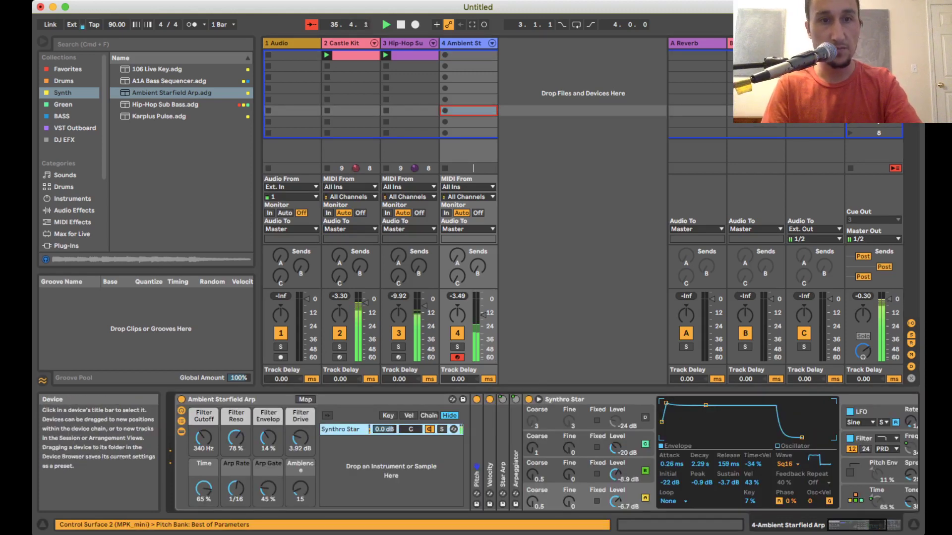
pyautogui.click(236, 489)
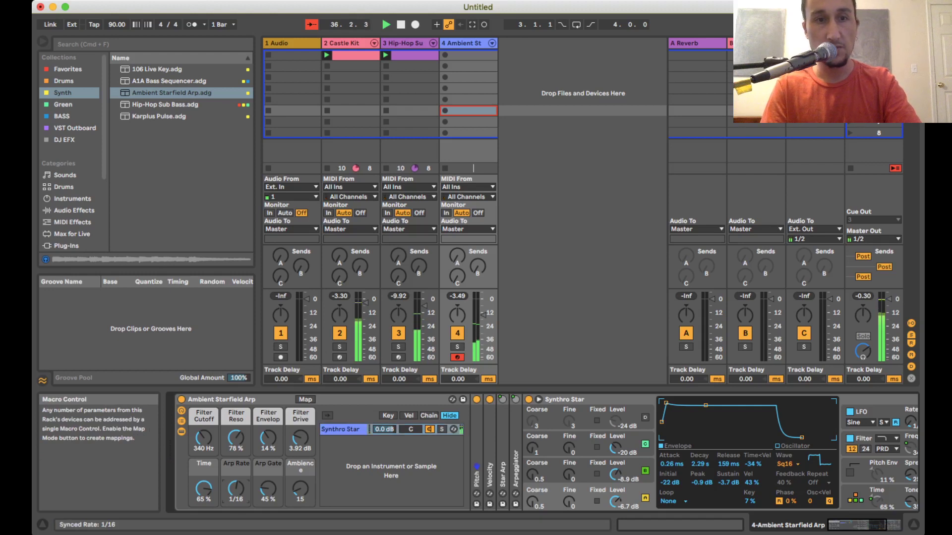
pyautogui.moveTo(203, 489); pyautogui.dragTo(203, 534)
pyautogui.moveTo(236, 488); pyautogui.dragTo(236, 481)
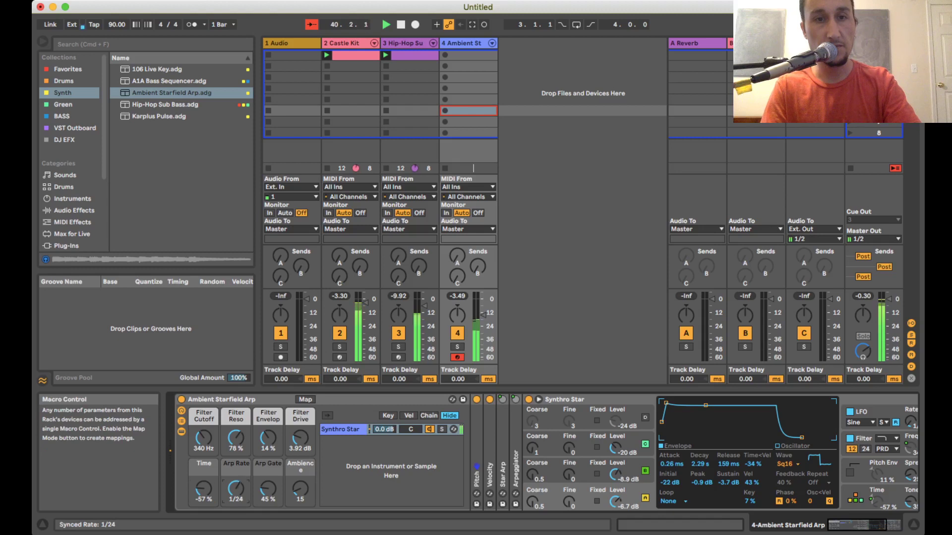
pyautogui.click(268, 489)
pyautogui.moveTo(269, 489); pyautogui.dragTo(268, 448)
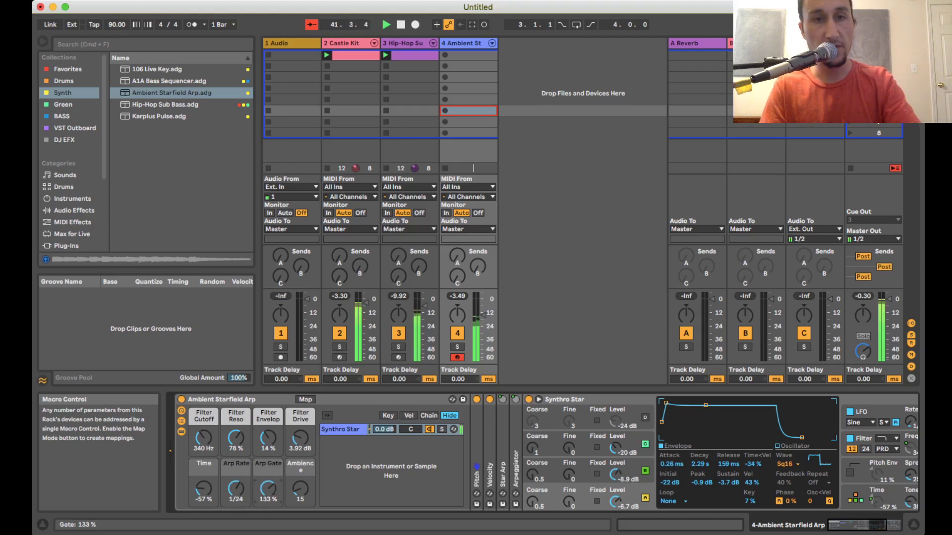
# Set the rack's Arp Rate to 1/6, Ambience to 78 and Time to -100 %
pyautogui.moveTo(236, 489); pyautogui.dragTo(236, 498)
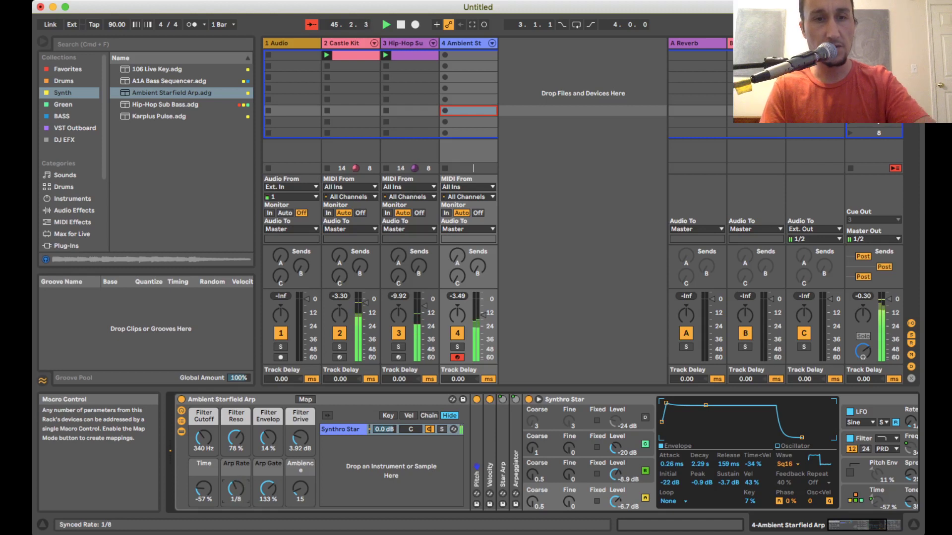
pyautogui.moveTo(236, 498); pyautogui.dragTo(236, 499)
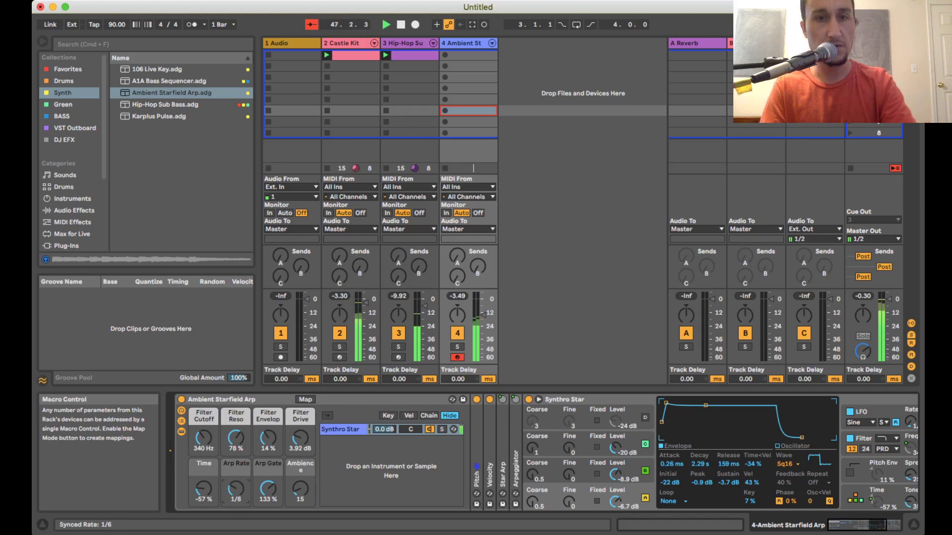
pyautogui.moveTo(300, 488); pyautogui.dragTo(300, 460)
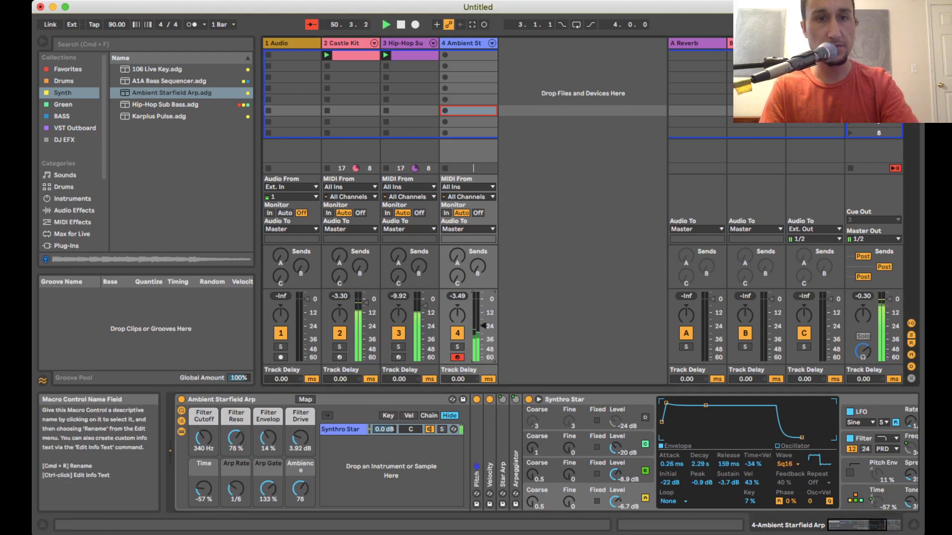
pyautogui.moveTo(204, 488); pyautogui.dragTo(203, 511)
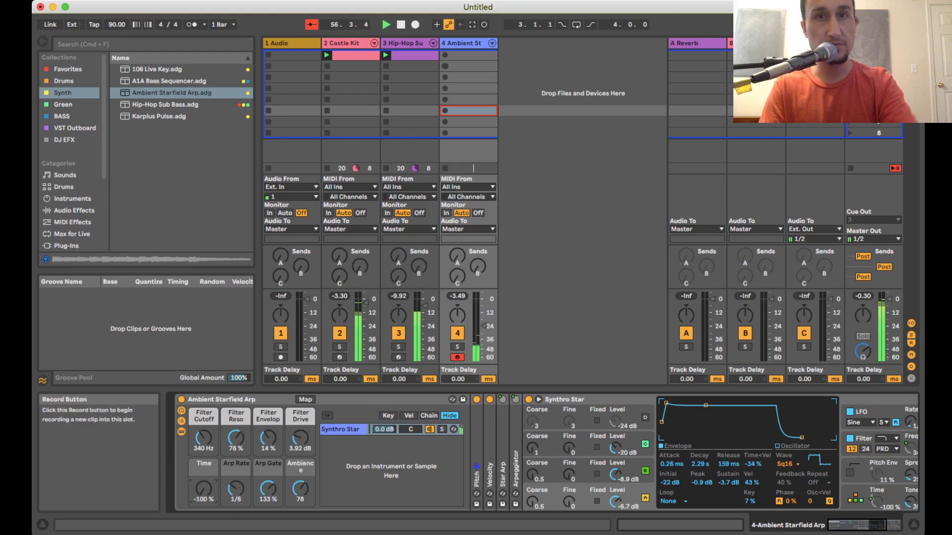
# Record an eight-bar MIDI clip into the second slot of the Ambient Starfield Arp track and let it loop
pyautogui.click(445, 66)
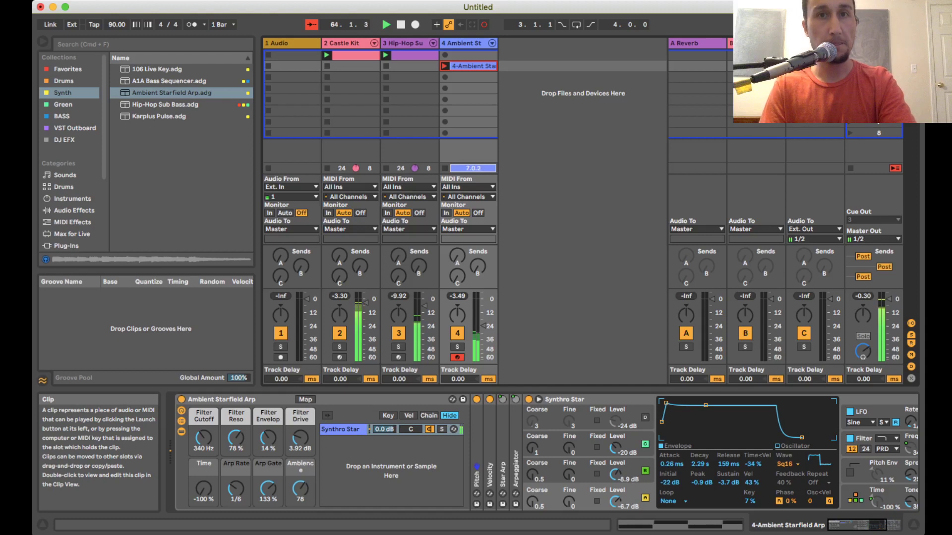
pyautogui.click(444, 66)
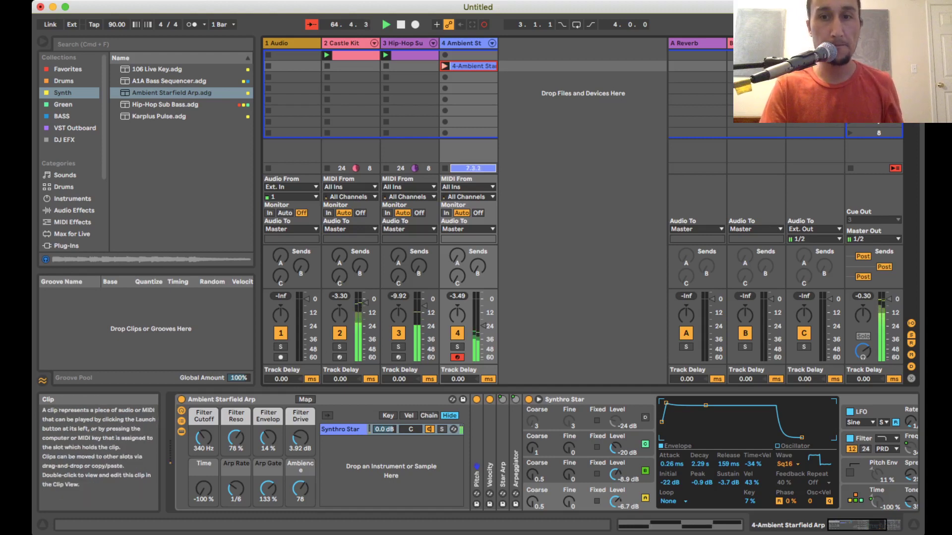
# Open the recorded arp clip's notes, stop playback and place the insert mark at 4.1.3
pyautogui.click(680, 525)
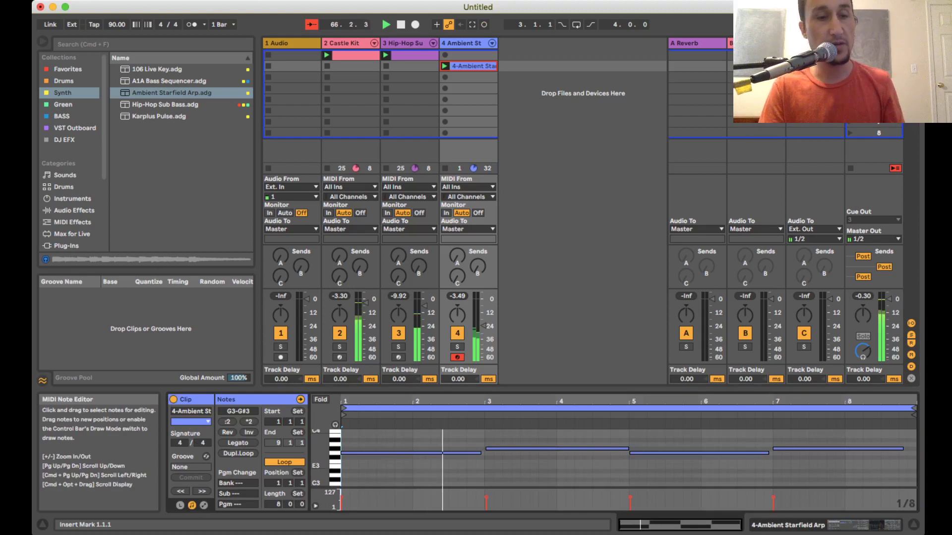
pyautogui.press('space')
pyautogui.click(566, 468)
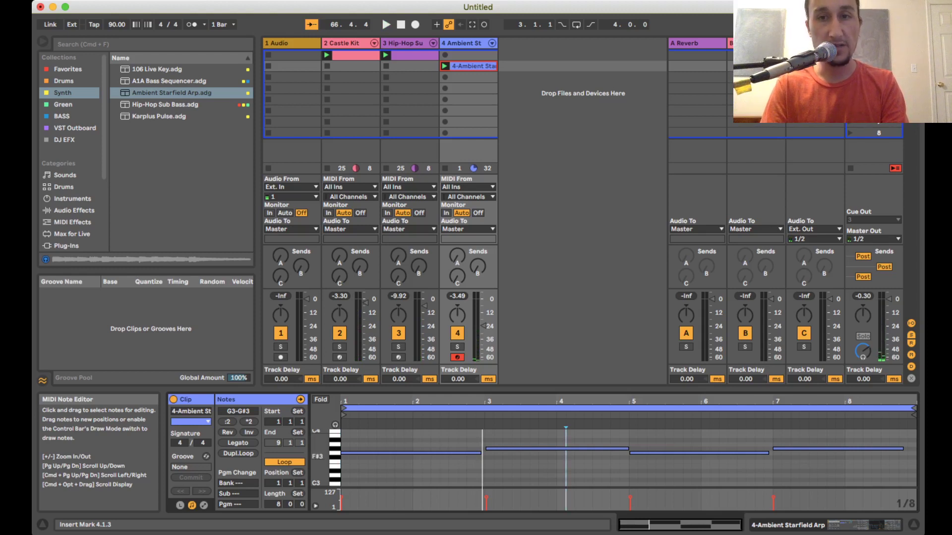
# Examine the notes of the recorded Ambient Starfield Arp clip and compare them with the sub bass clip's notes
pyautogui.click(494, 457)
pyautogui.scroll(1, 494, 456)
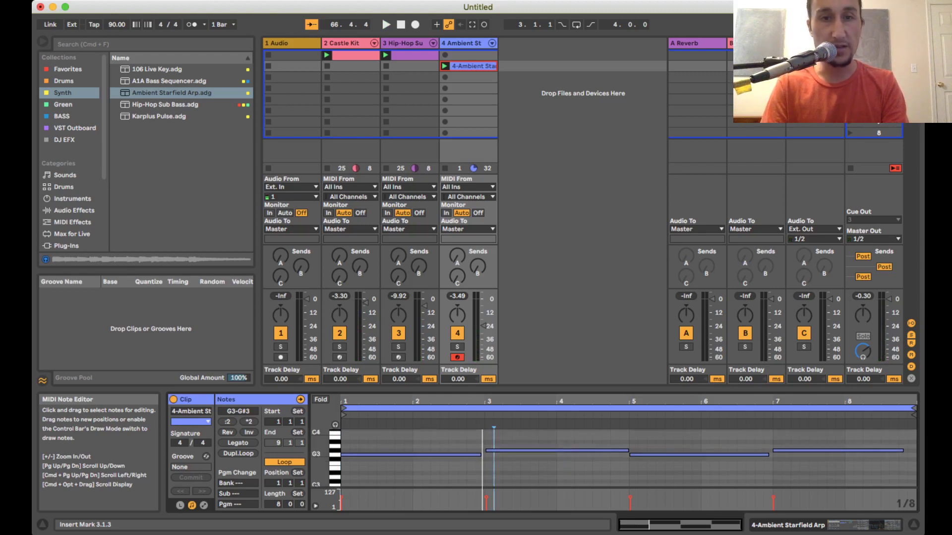
pyautogui.scroll(-3, 493, 456)
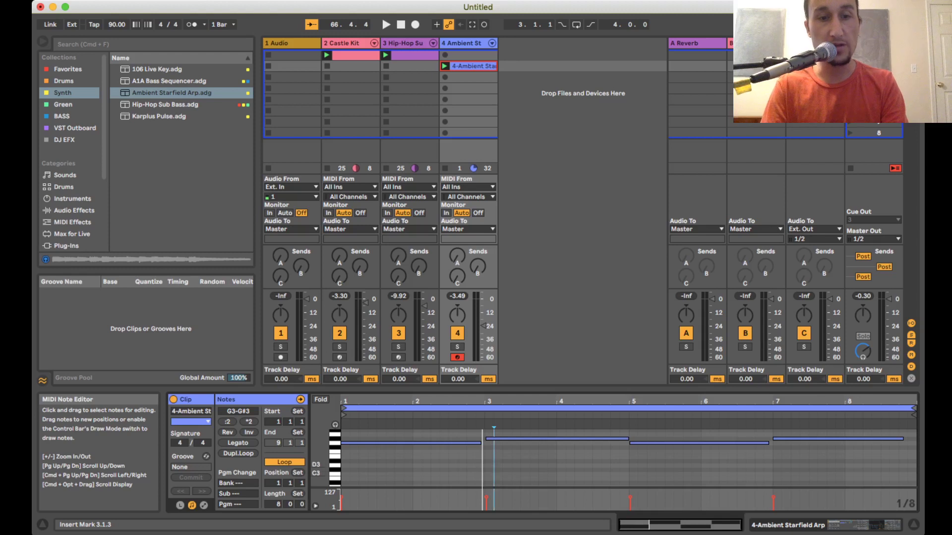
pyautogui.click(512, 464)
pyautogui.press('super+a')
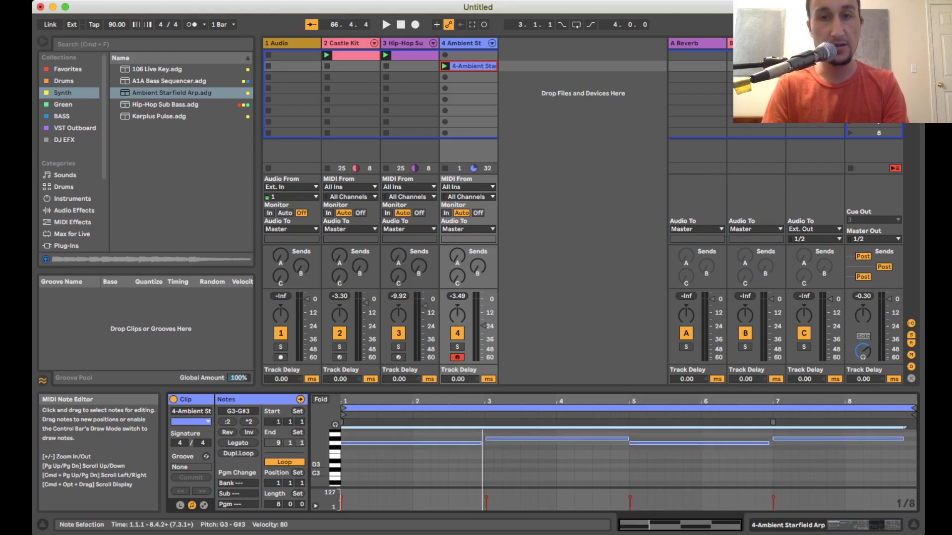
pyautogui.scroll(3, 619, 458)
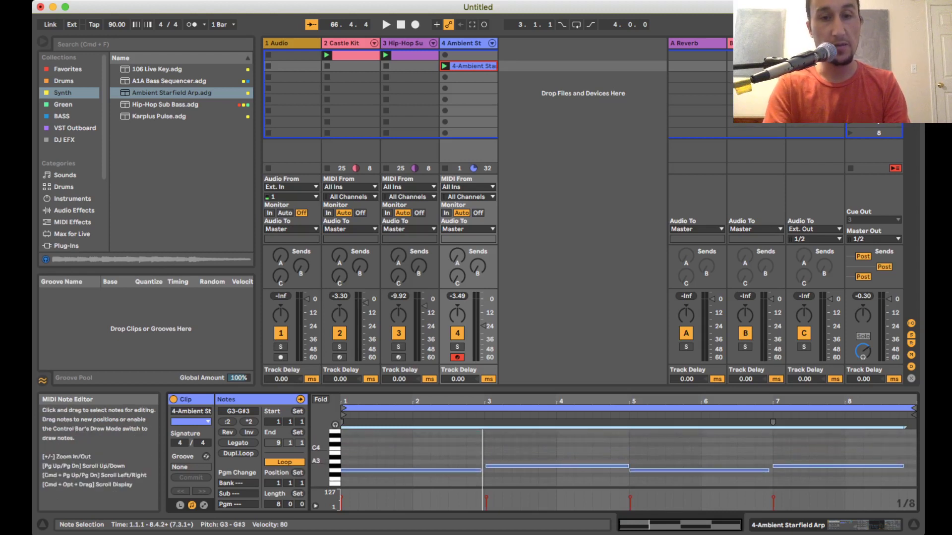
pyautogui.press('super+Tab')
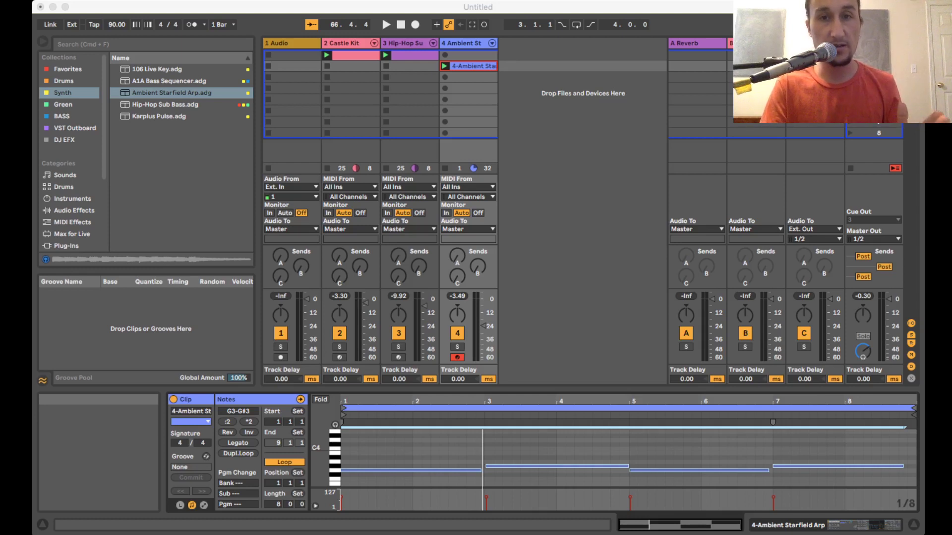
pyautogui.press('super+Tab')
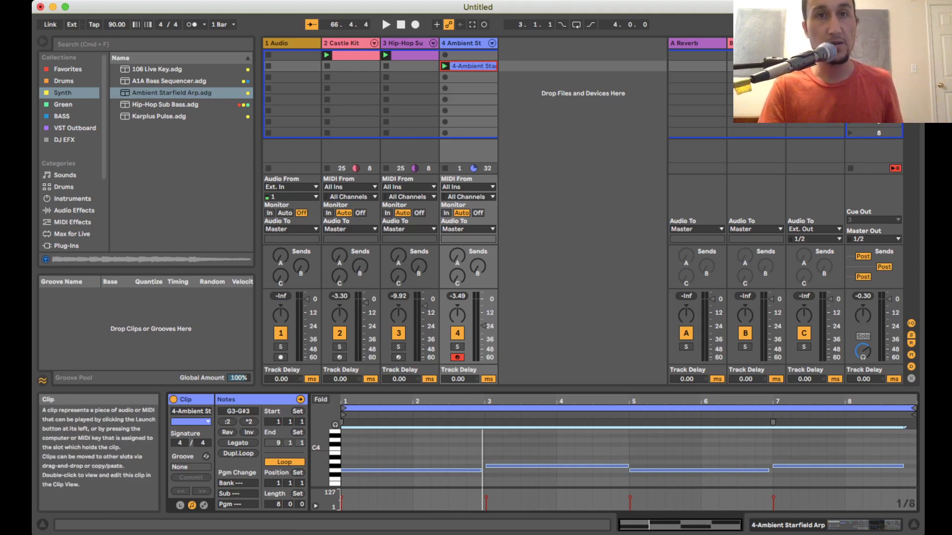
pyautogui.click(414, 55)
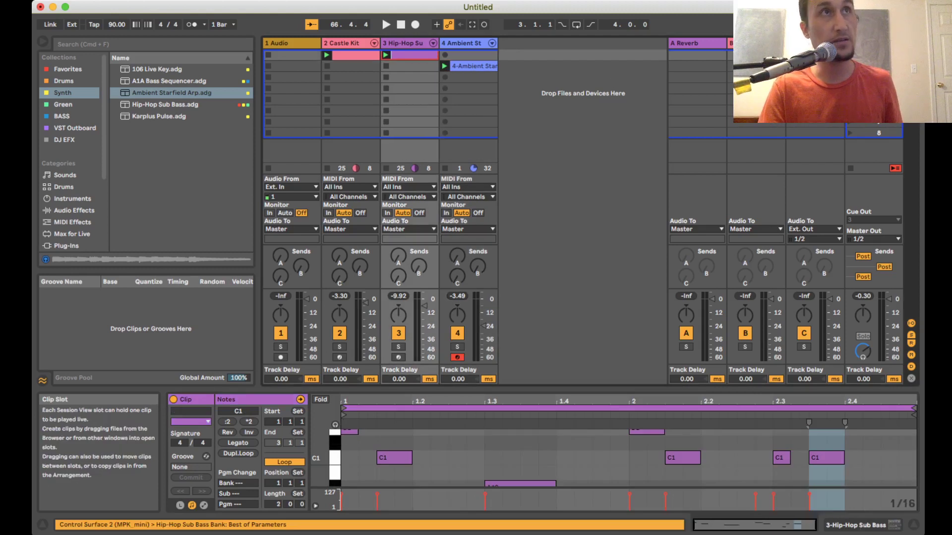
pyautogui.click(474, 66)
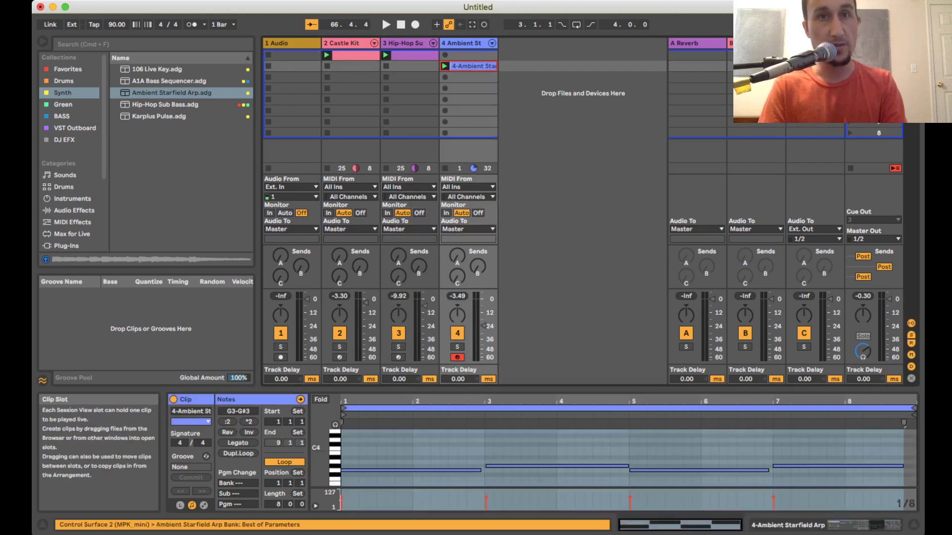
# Duplicate the first Castle Kit and Hip-Hop Sub Bass clips together into slots two, three and four
pyautogui.click(356, 55)
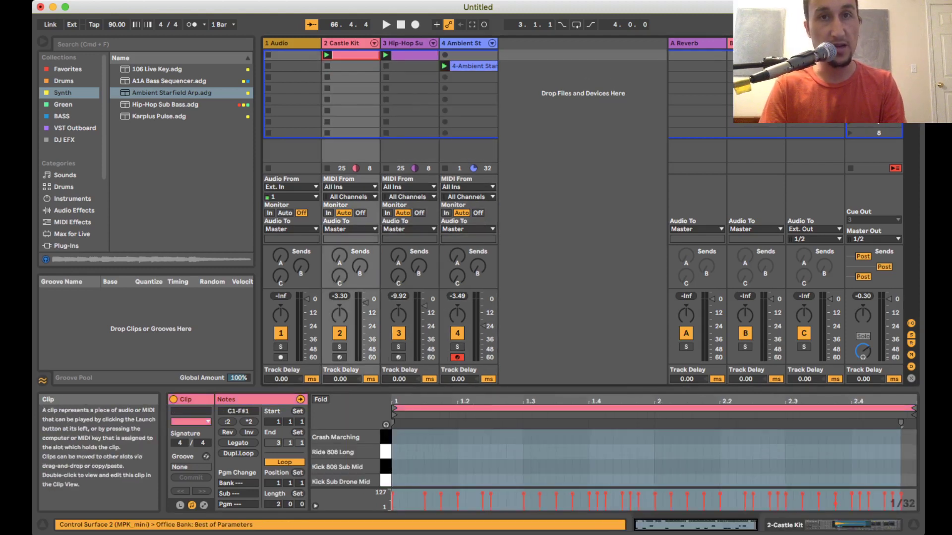
pyautogui.keyDown('shift'); pyautogui.click(415, 55); pyautogui.keyUp('shift')
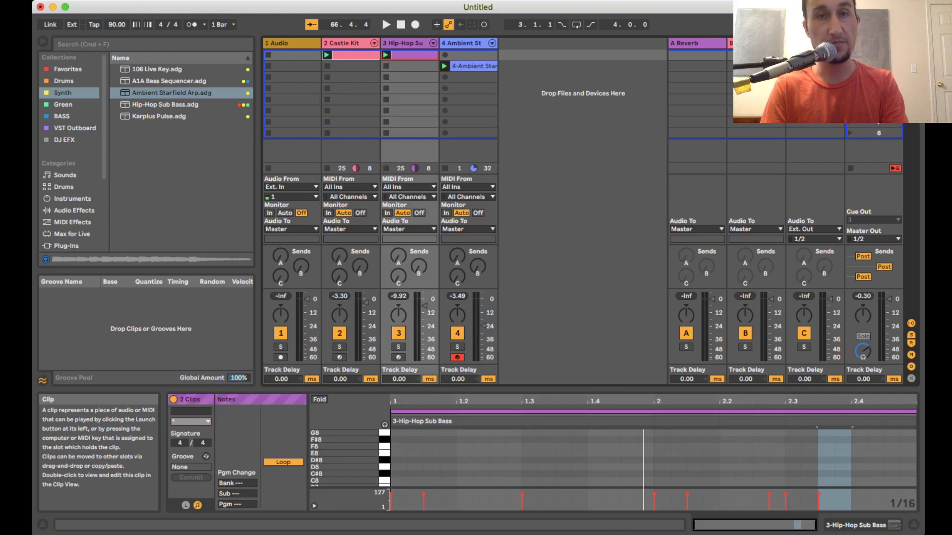
pyautogui.press('super+d')
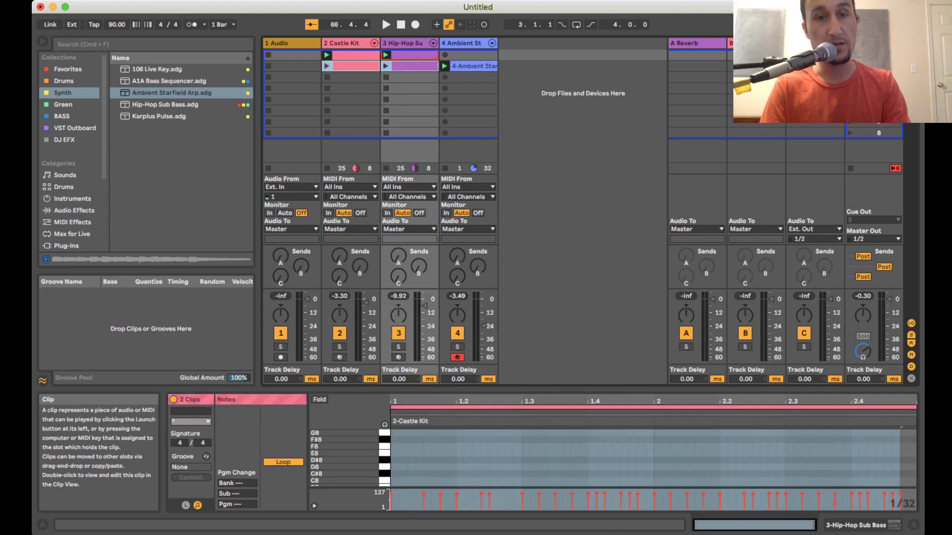
pyautogui.press('super+d')
pyautogui.press('super+d')
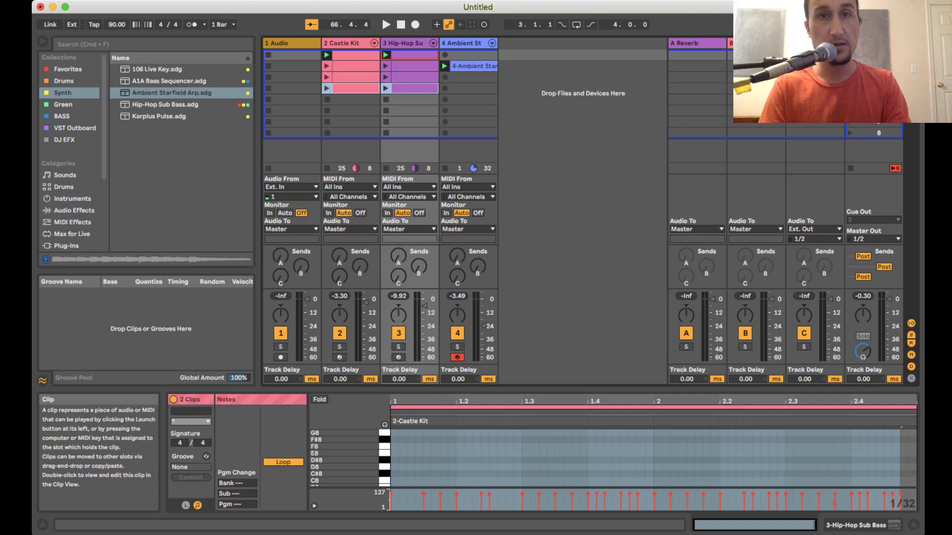
# Select the 1 Audio track and play the first scene to hear the drums and sub bass
pyautogui.click(413, 111)
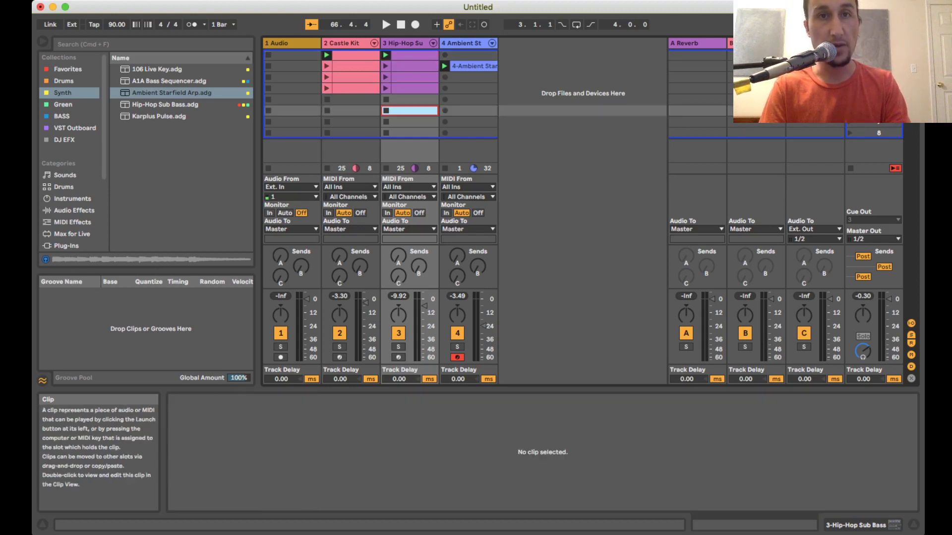
pyautogui.click(473, 67)
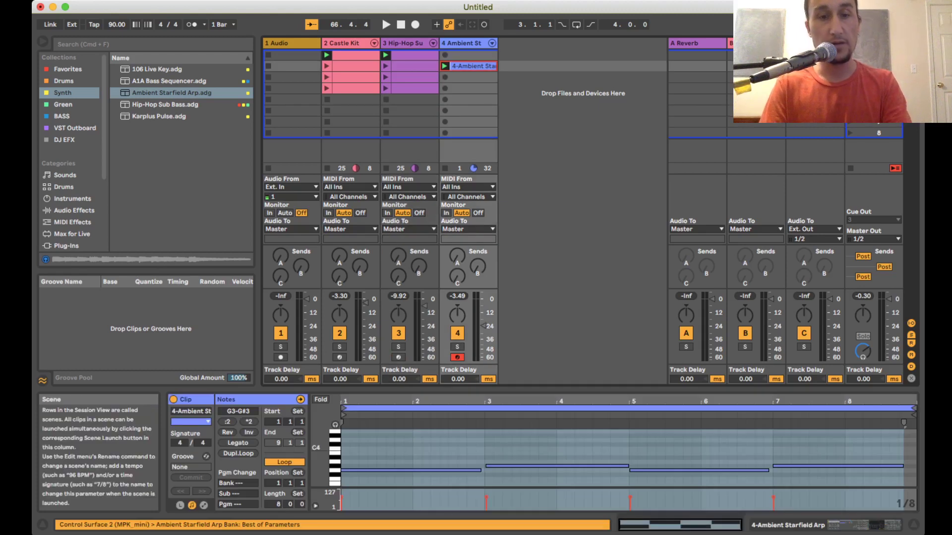
pyautogui.press('Up')
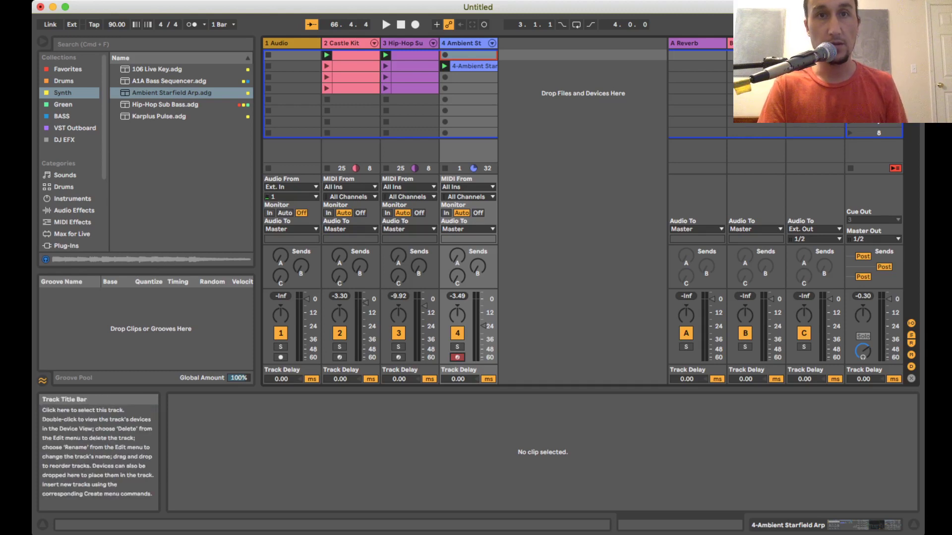
pyautogui.click(291, 43)
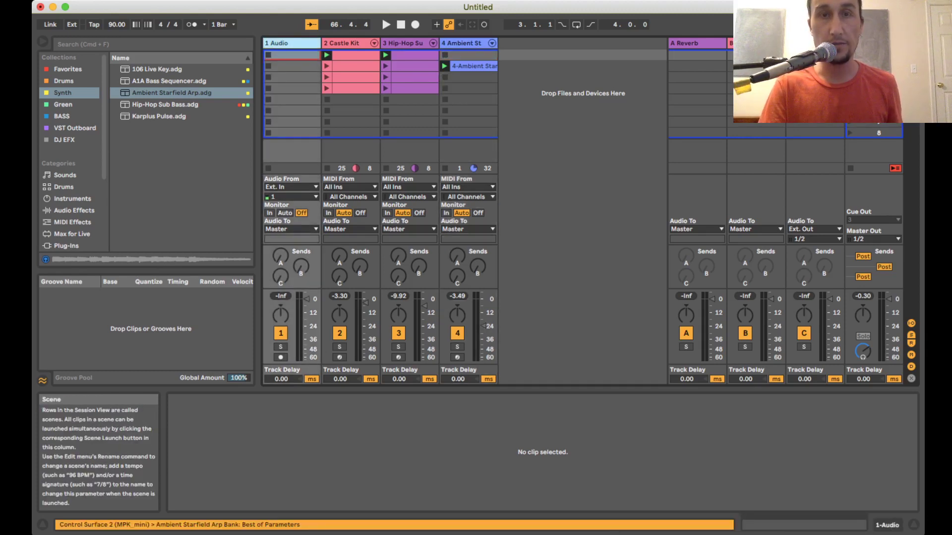
pyautogui.press('space')
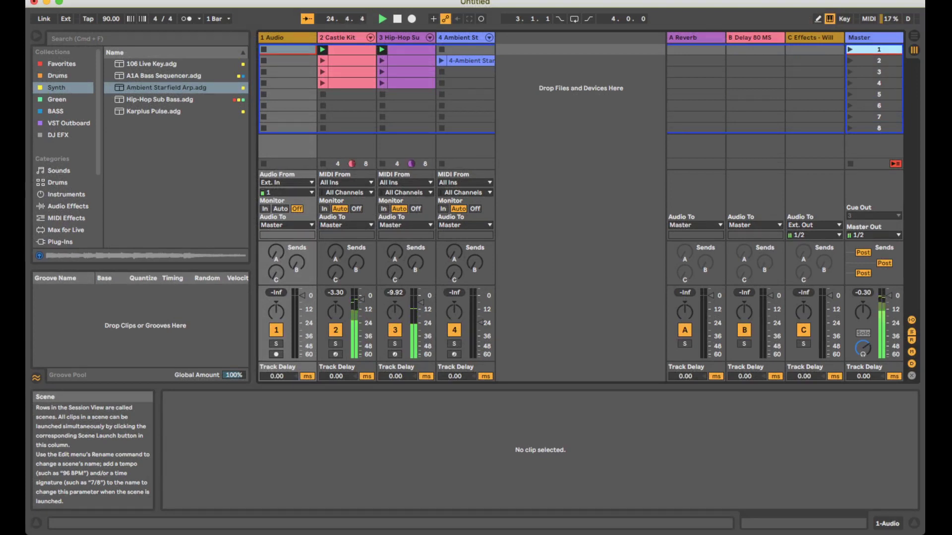
# Launch scene 2 and set the Ambient Starfield Arp track's Reverb and Delay 80 MS sends to 0.0 dB
pyautogui.click(850, 60)
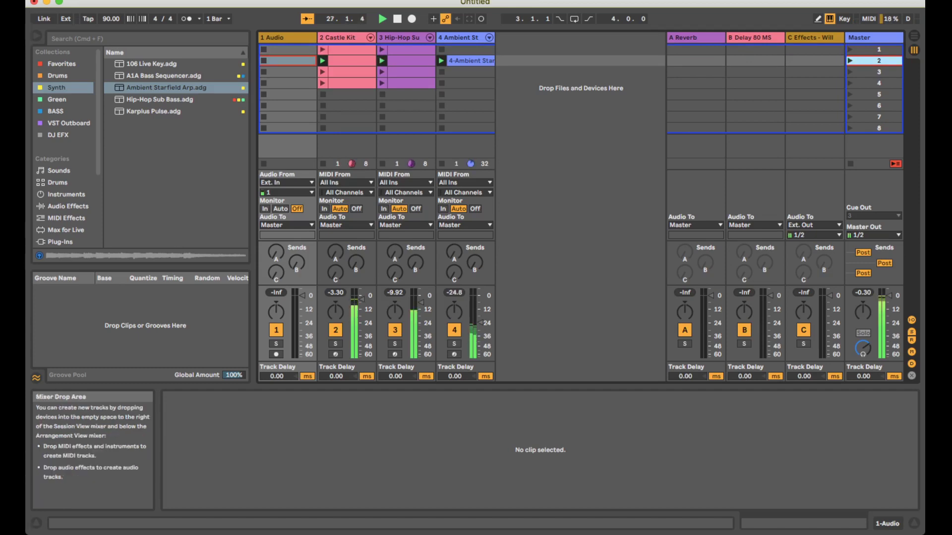
pyautogui.moveTo(454, 253); pyautogui.dragTo(454, 201)
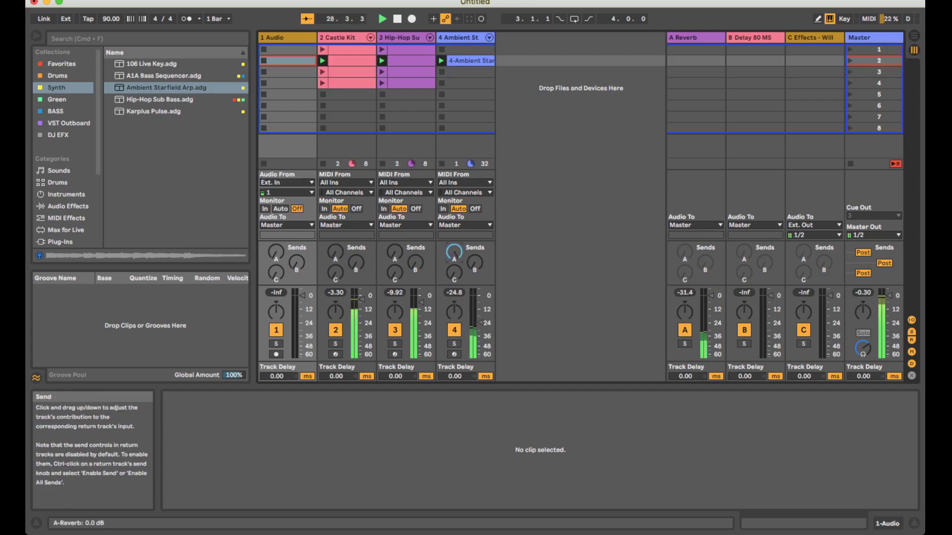
pyautogui.moveTo(474, 263); pyautogui.dragTo(475, 223)
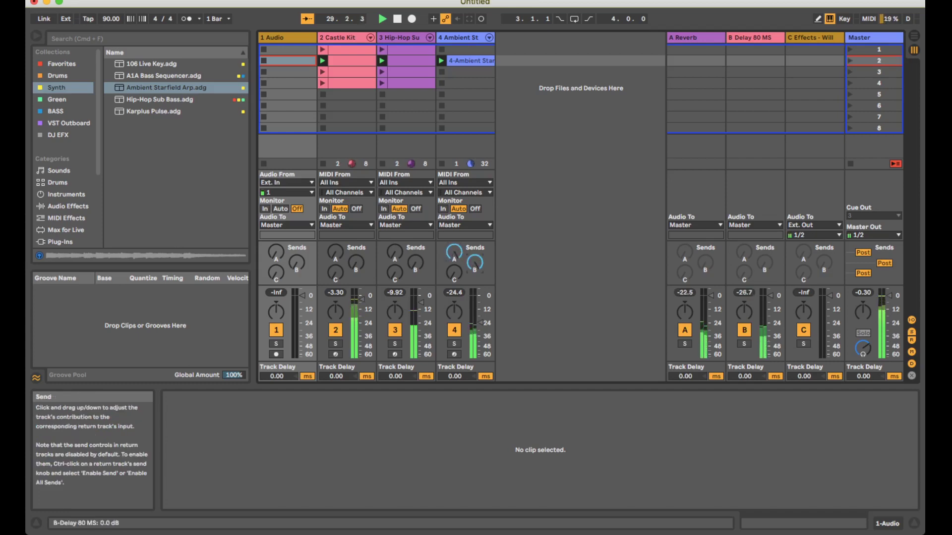
# Switch both channels of the B return track's Delay to Sync, with 5 sixteenths on the left channel and 2 on the right
pyautogui.click(750, 38)
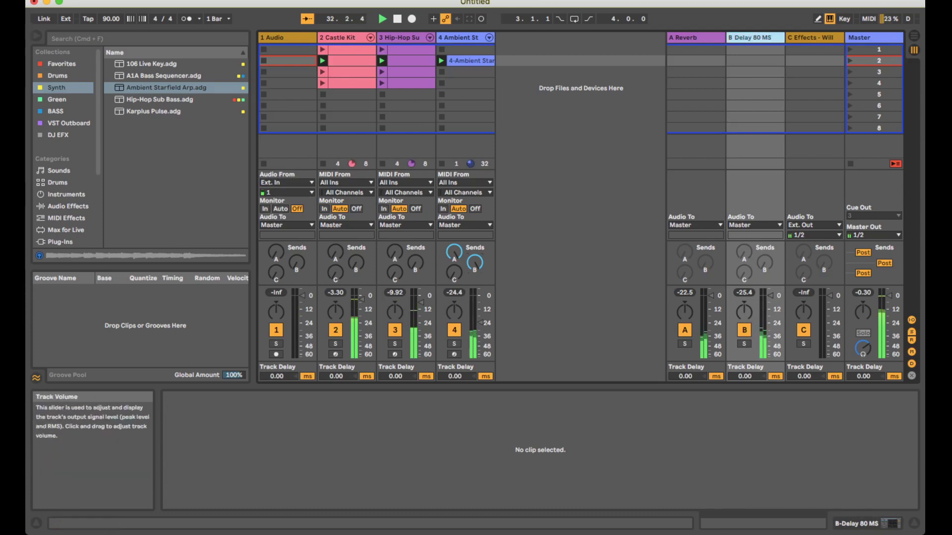
pyautogui.click(868, 523)
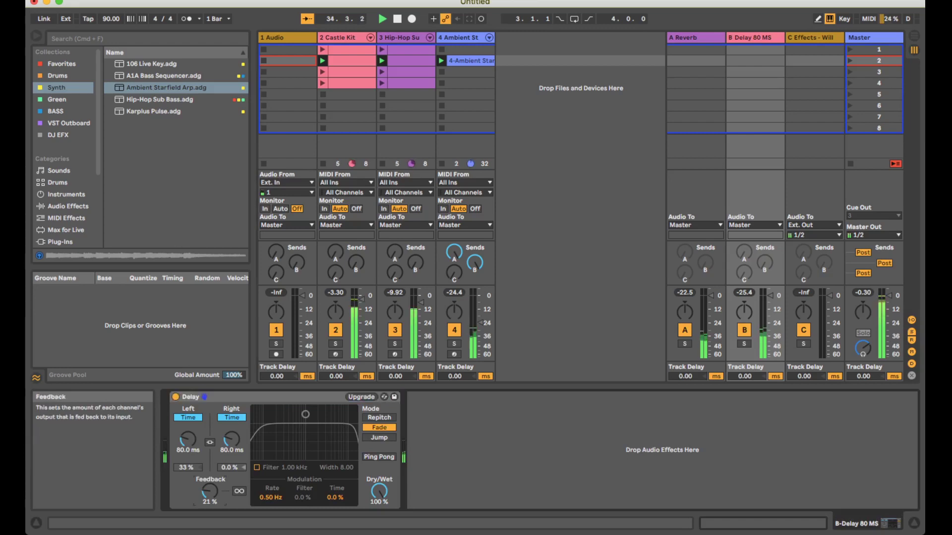
pyautogui.click(188, 417)
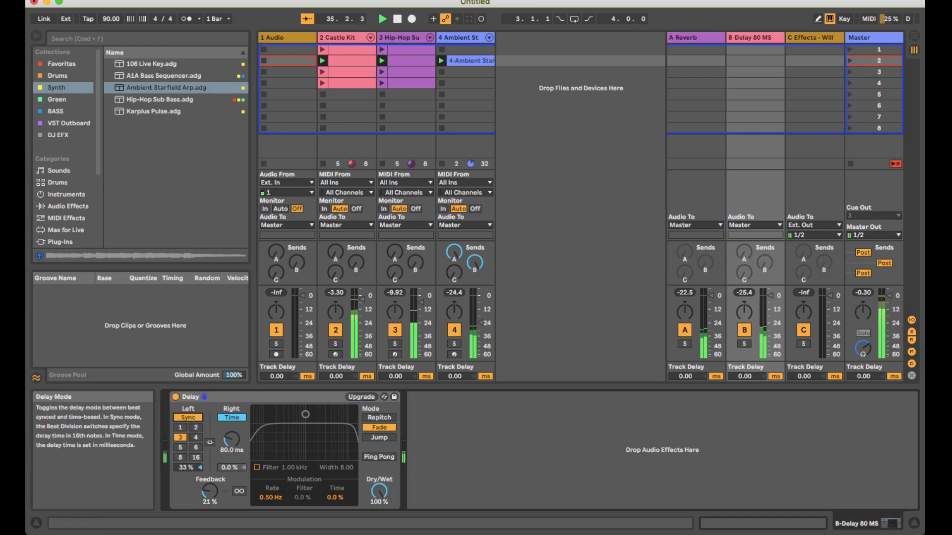
pyautogui.click(231, 417)
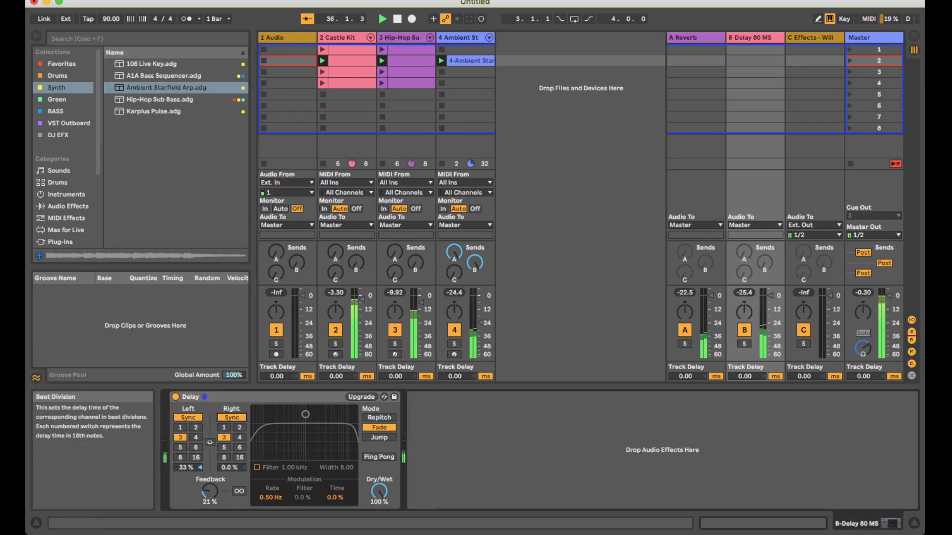
pyautogui.click(240, 427)
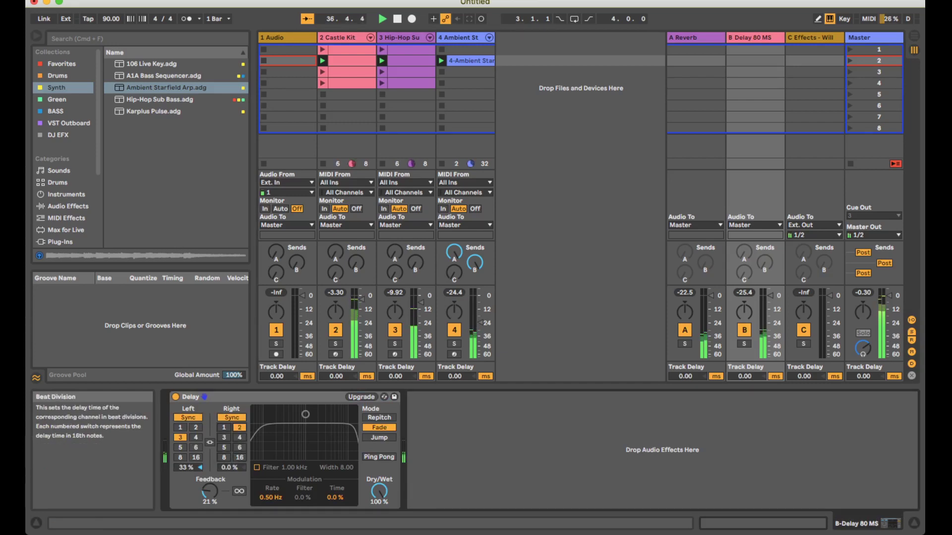
pyautogui.click(181, 447)
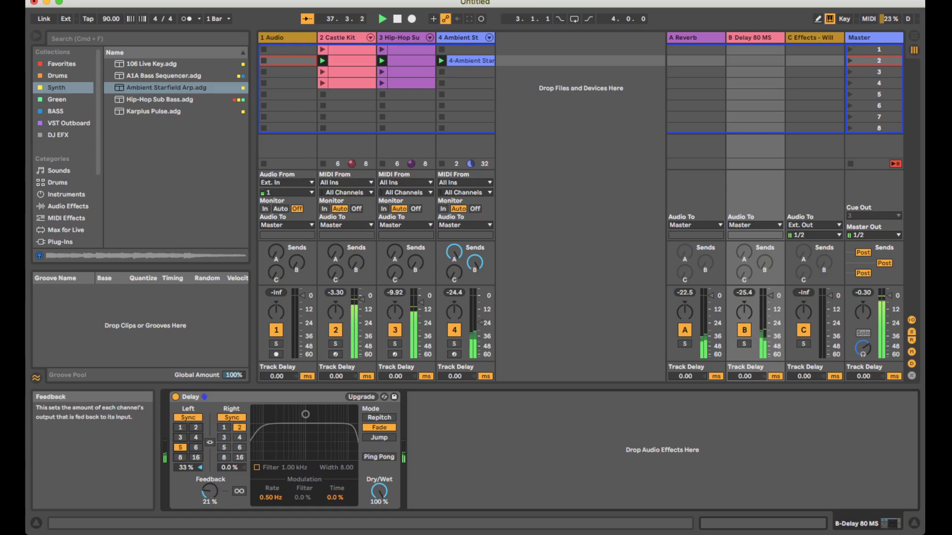
# Set the Ambient Starfield Arp track's volume to -27.0 dB, solo the track and select the 1 Audio track
pyautogui.moveTo(480, 323); pyautogui.dragTo(480, 324)
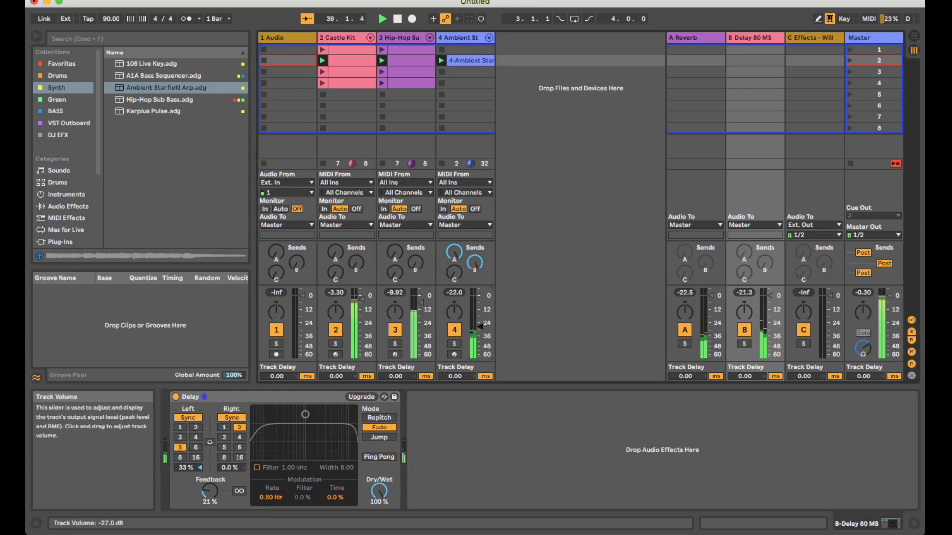
pyautogui.click(454, 344)
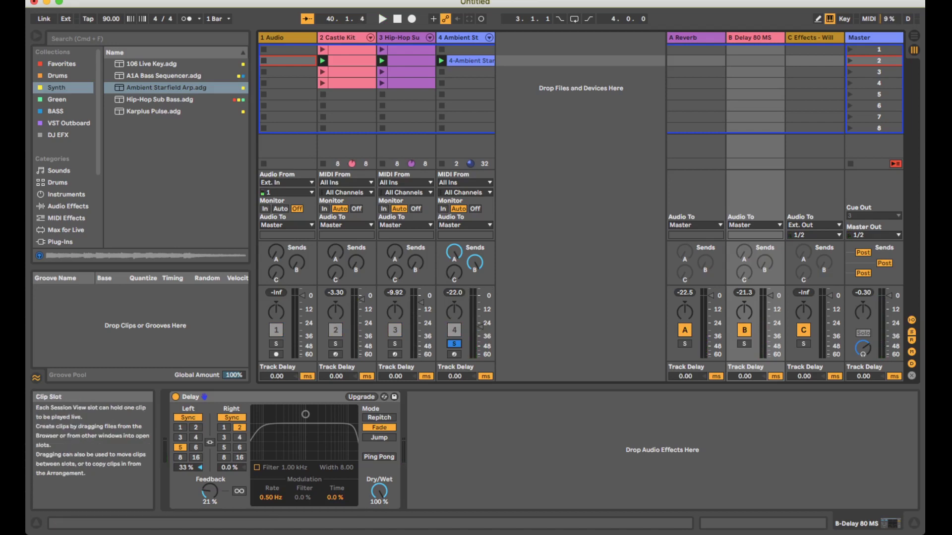
pyautogui.click(466, 72)
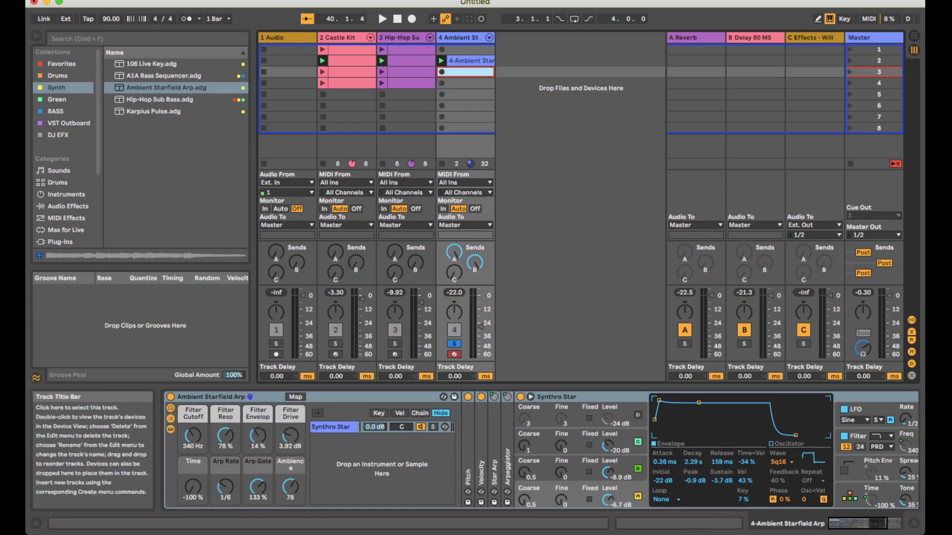
pyautogui.click(287, 37)
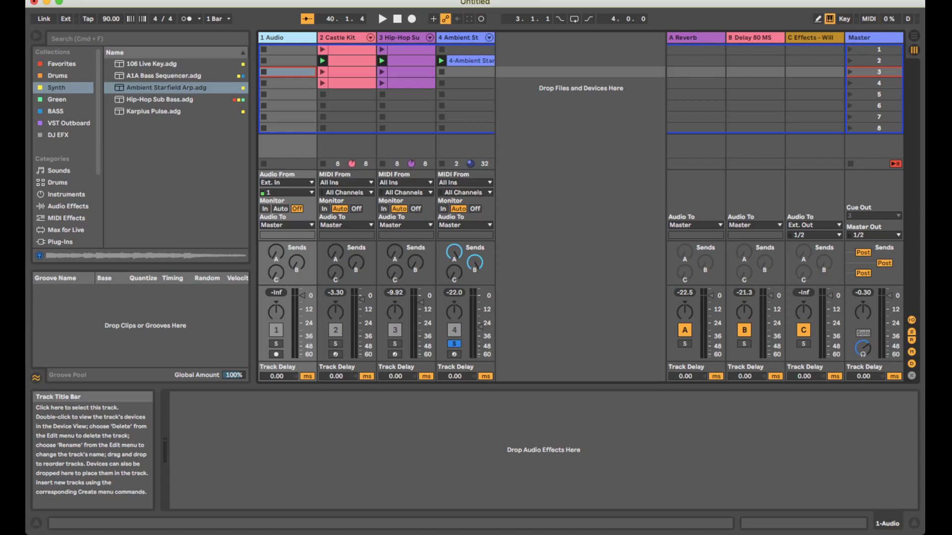
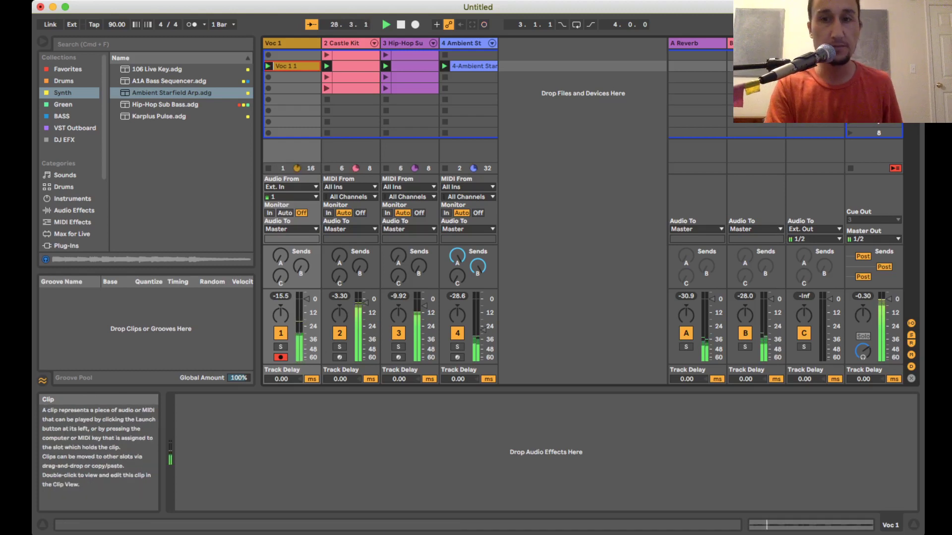
# Open the Voc 1 1 clip's sample and place the insert mark just before the first vocal sound
pyautogui.click(811, 525)
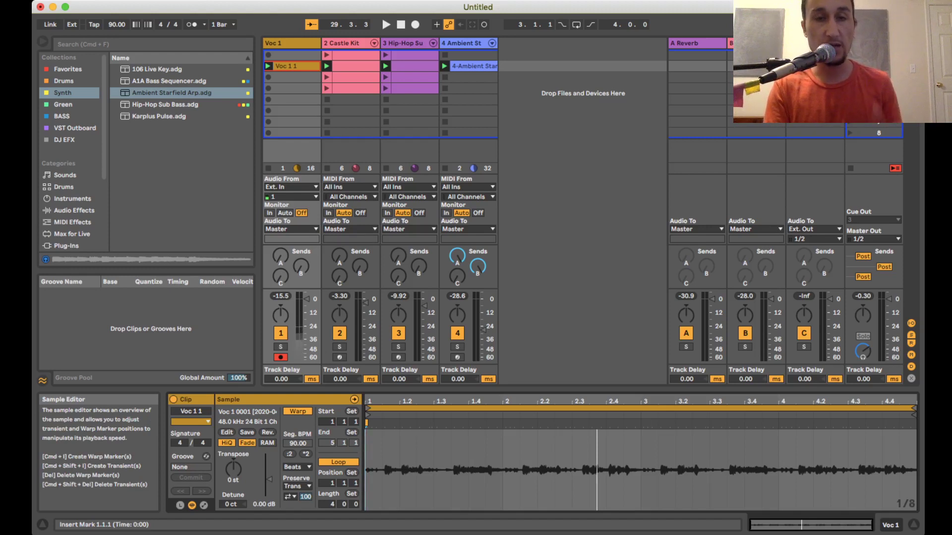
pyautogui.click(382, 470)
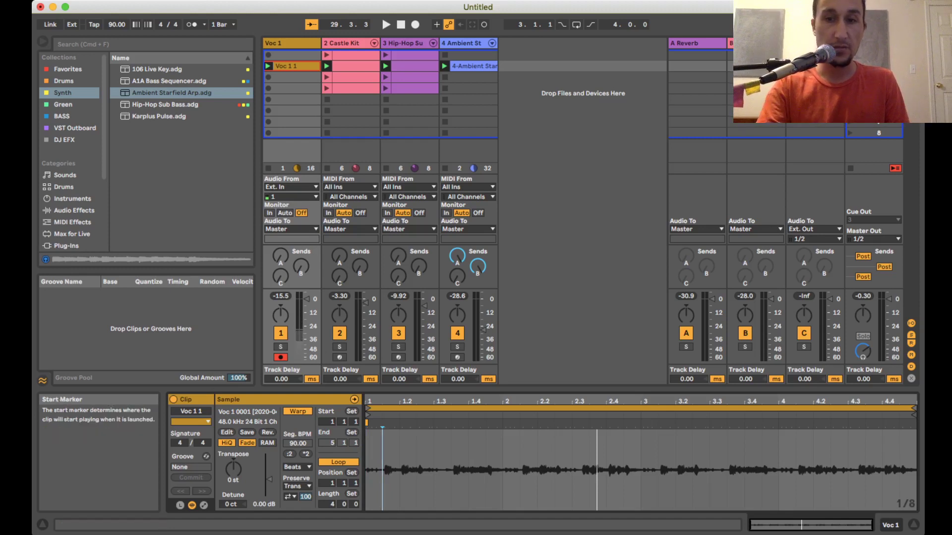
pyautogui.press('+')
pyautogui.press('+')
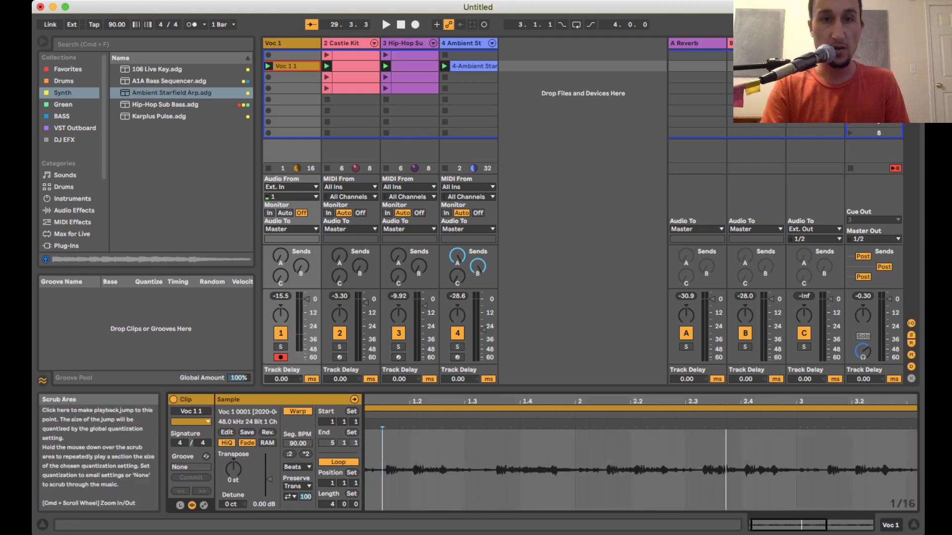
pyautogui.hscroll(-2, 641, 470)
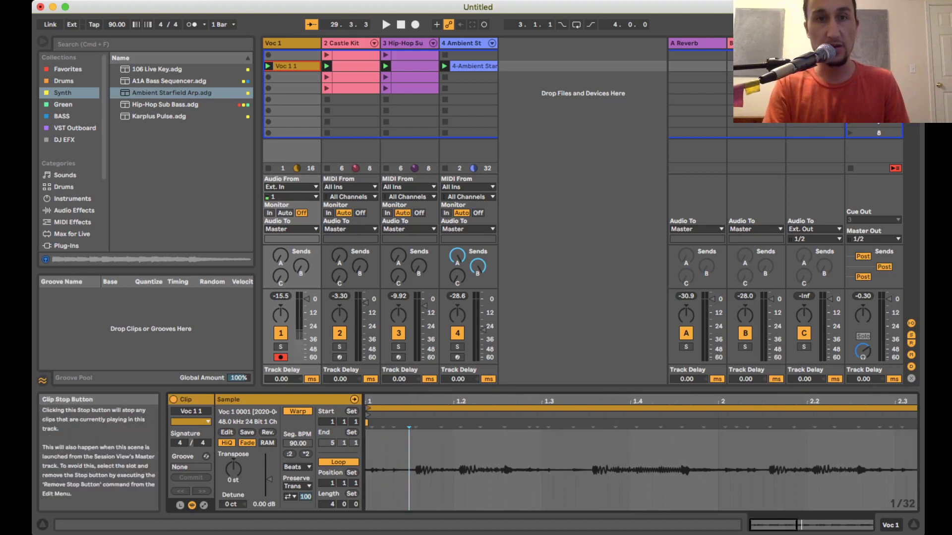
# Solo the Castle Kit and Voc 1 tracks and play them together, checking the start of the Voc 1 1 clip's sample
pyautogui.click(339, 347)
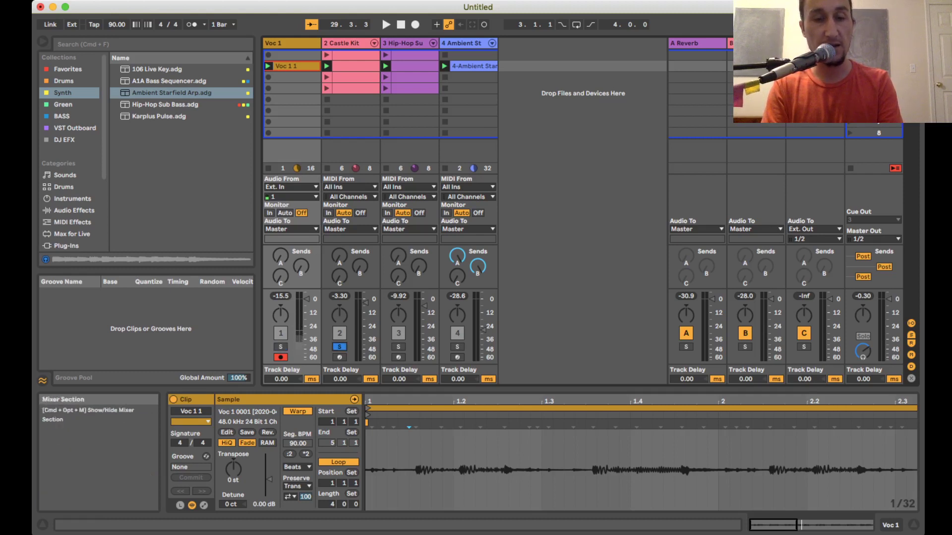
pyautogui.click(280, 346)
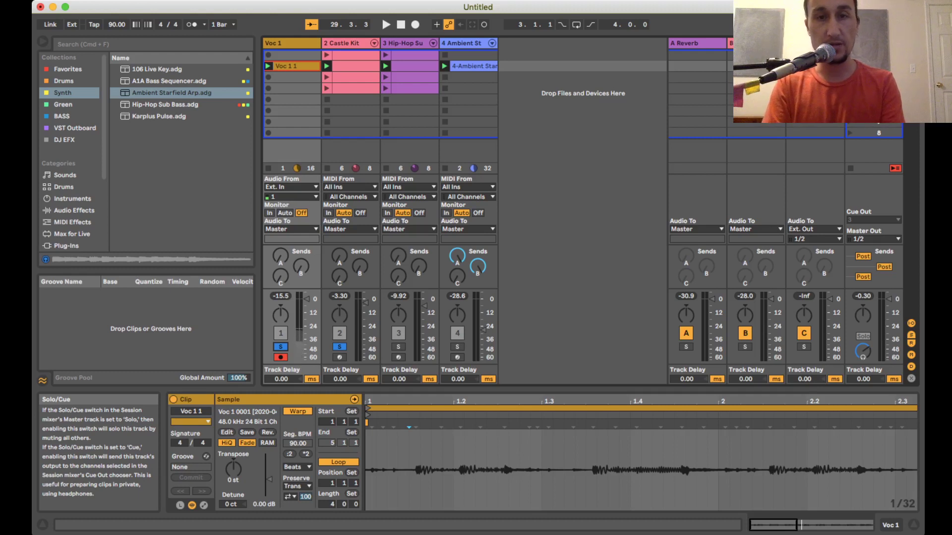
pyautogui.press('space')
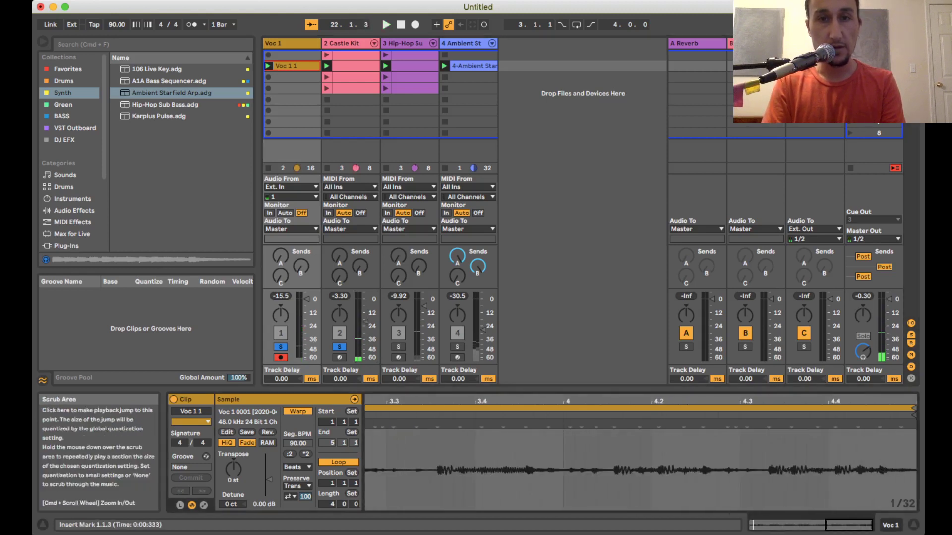
pyautogui.press('space')
pyautogui.hscroll(-10, 640, 470)
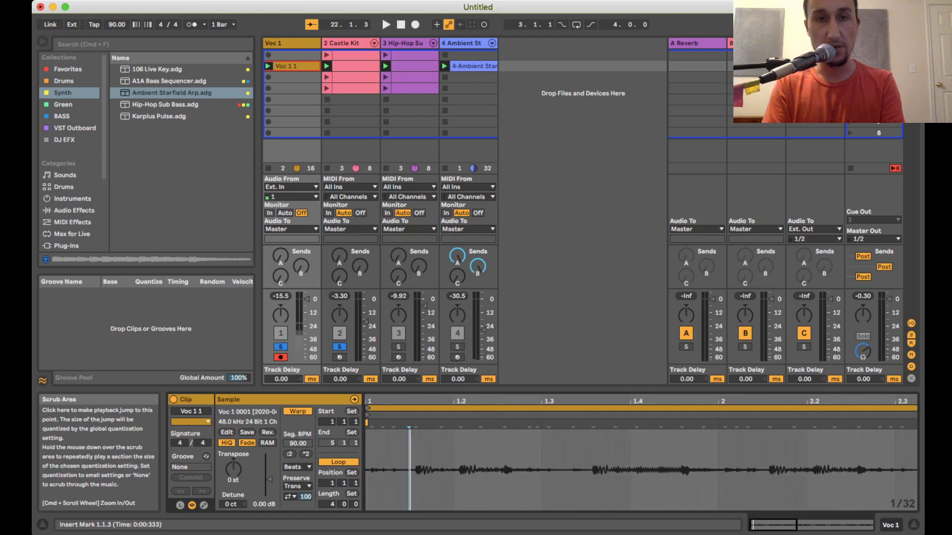
pyautogui.press('space')
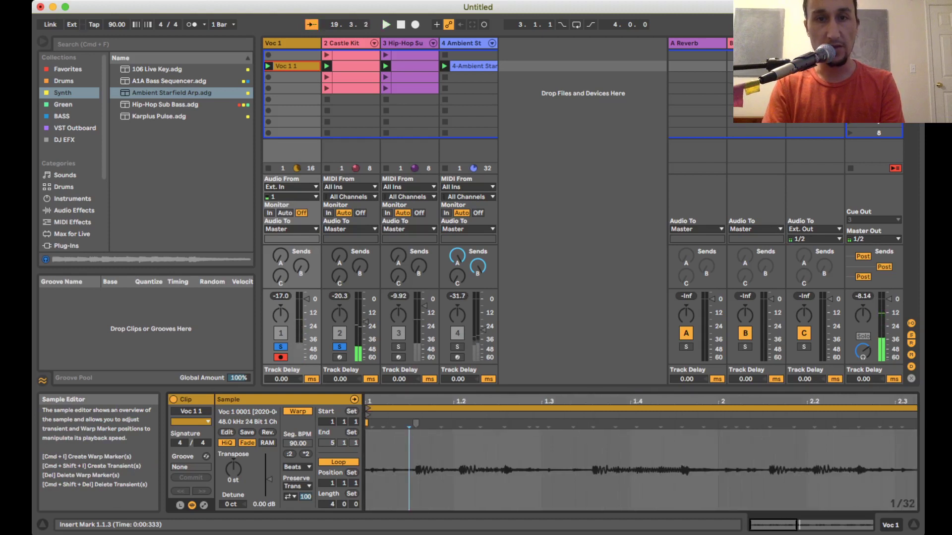
# Set the Voc 1 1 clip's 1.1.1 position at the first vocal transient and play the realigned clip
pyautogui.click(415, 423)
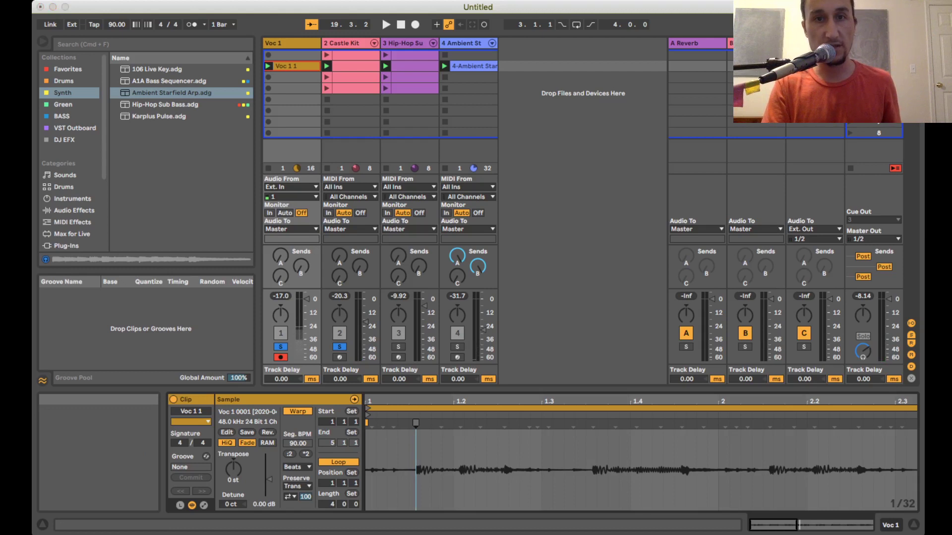
pyautogui.click(446, 466)
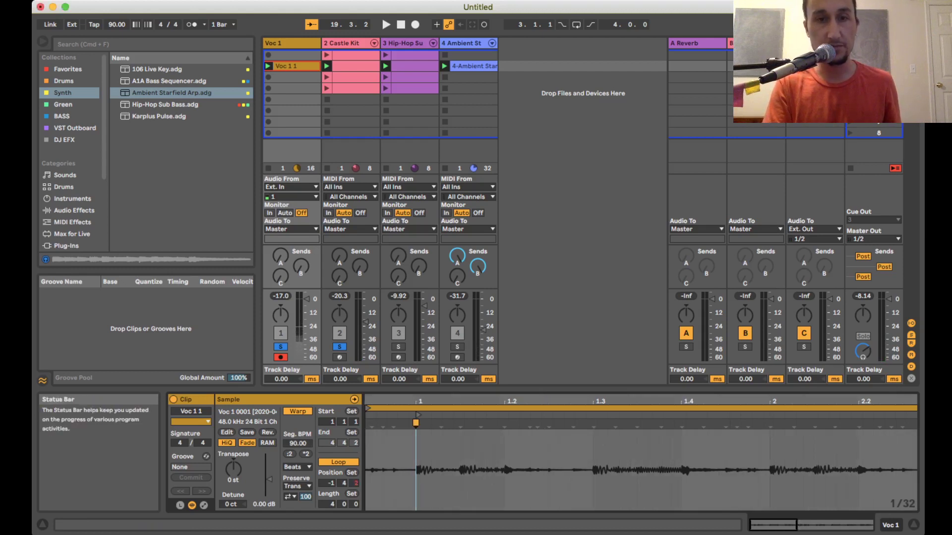
pyautogui.press('space')
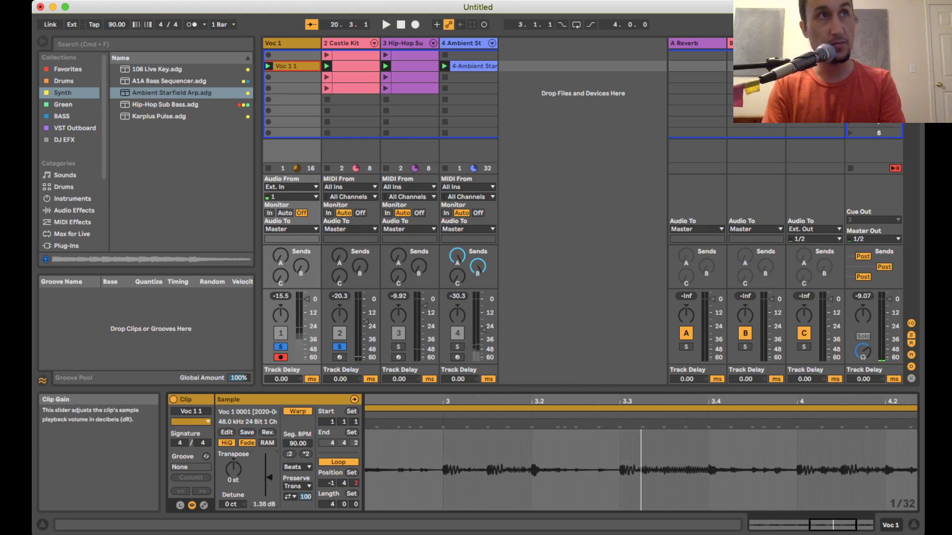
# Raise the Voc 1 1 clip's gain to 11.3 dB and play through the whole sample
pyautogui.moveTo(269, 479); pyautogui.dragTo(270, 469)
pyautogui.press('space')
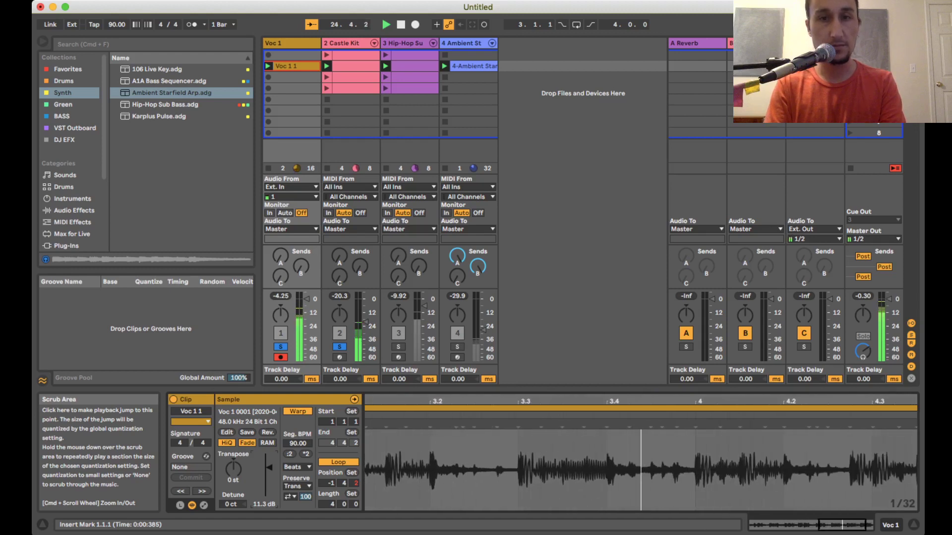
pyautogui.doubleClick(615, 415)
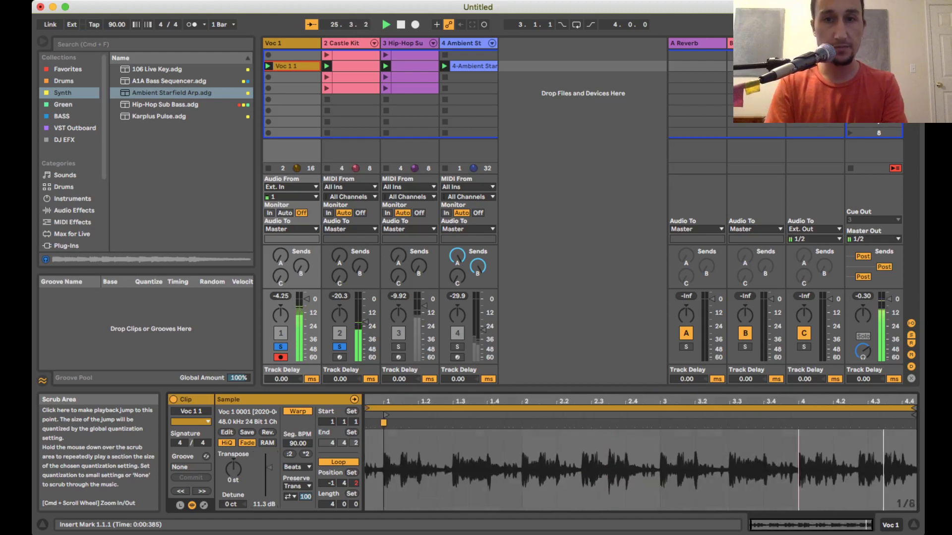
pyautogui.press('space')
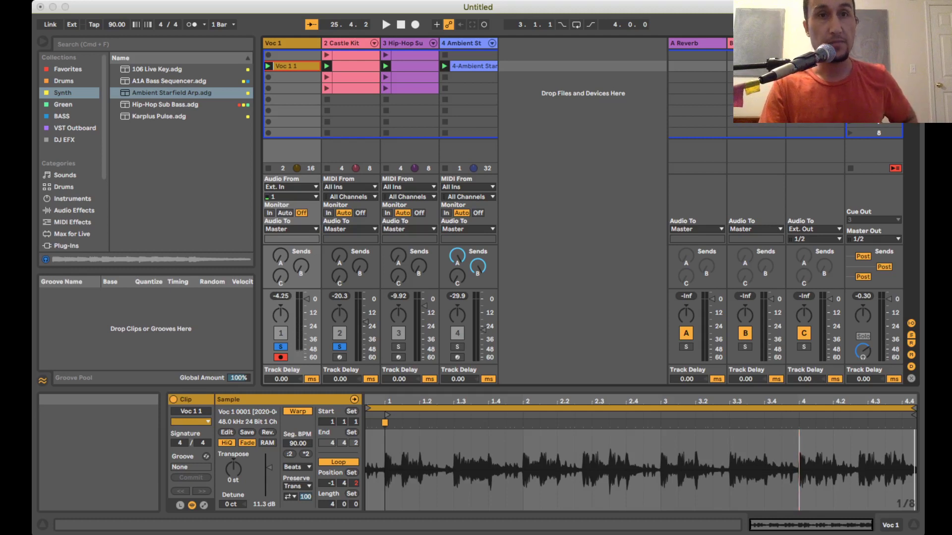
# Convert the drums in the Voc 1 1 clip to a new MIDI track
pyautogui.click(293, 77)
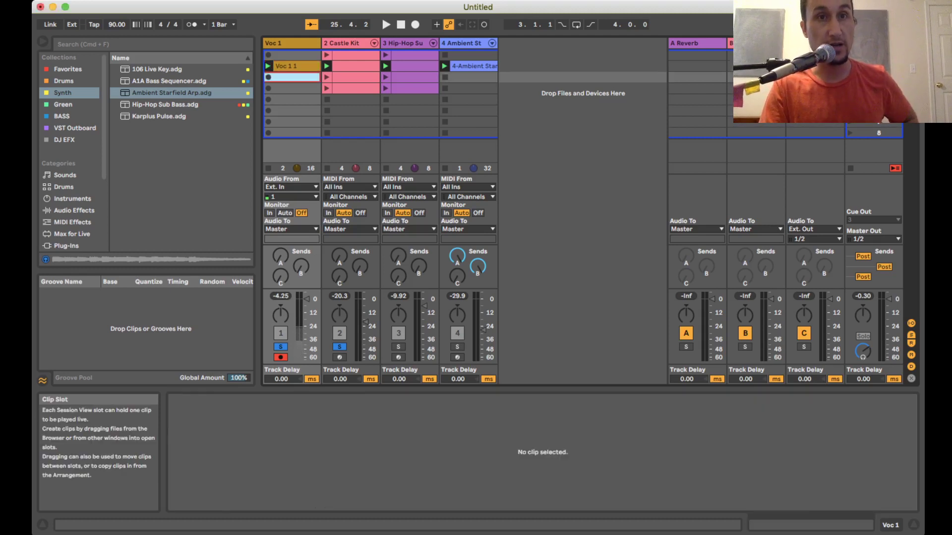
pyautogui.click(293, 66)
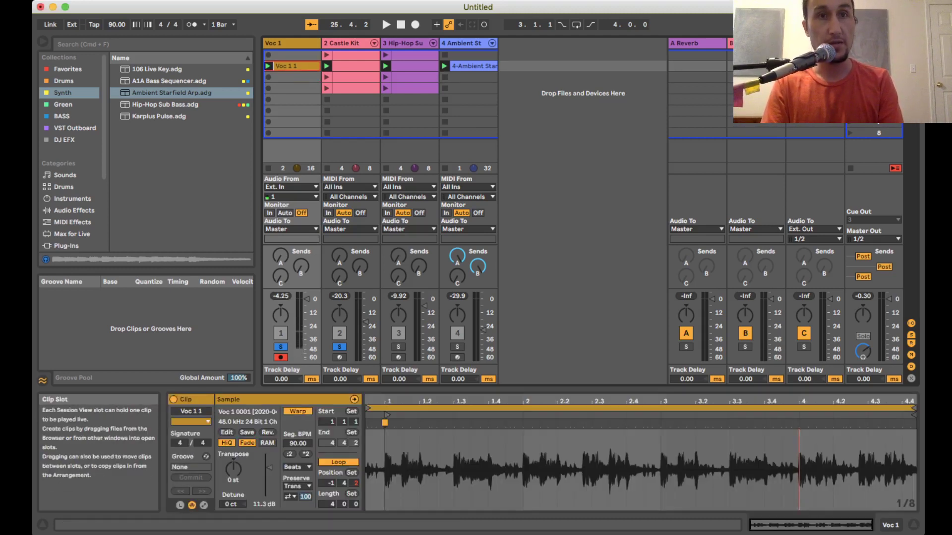
pyautogui.press('super+Tab')
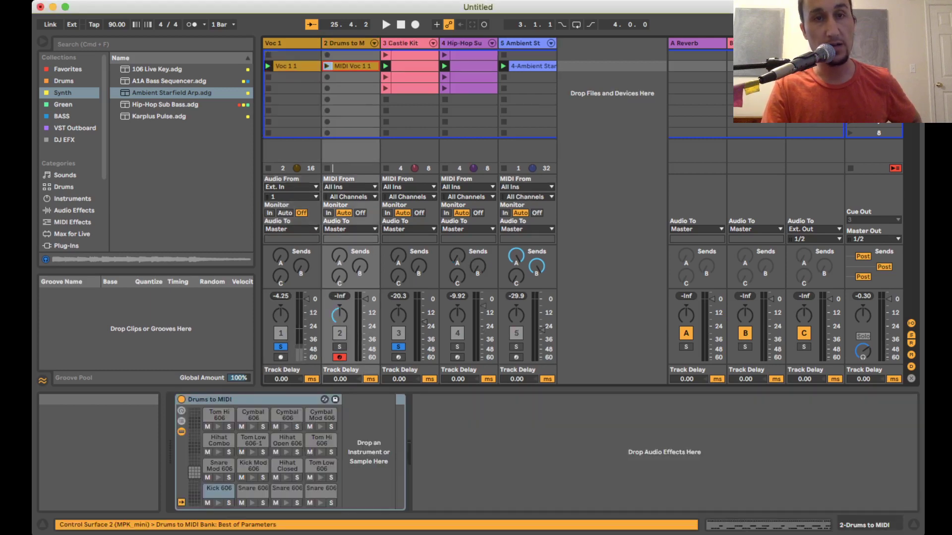
# Clear all track solos and preview the Kick 606 pad of the Drums to MIDI track
pyautogui.click(347, 43)
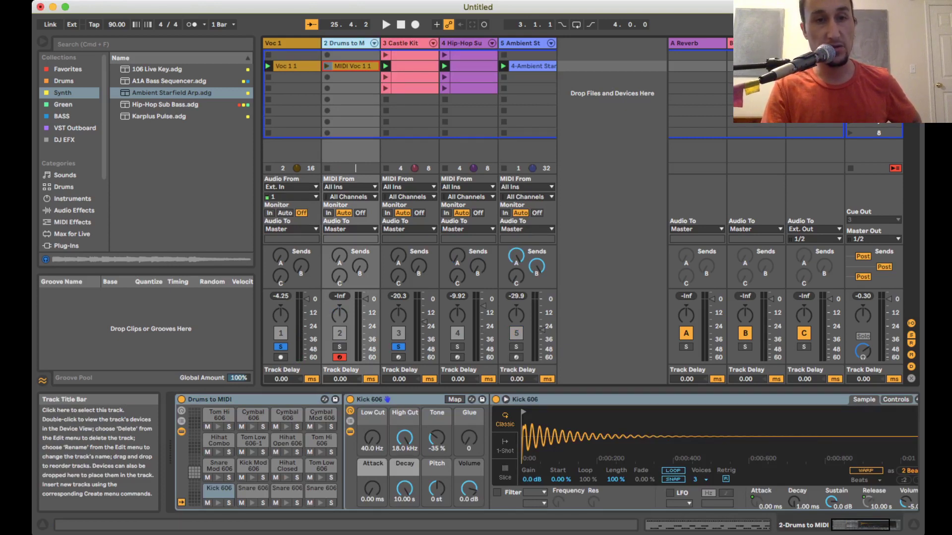
pyautogui.click(221, 501)
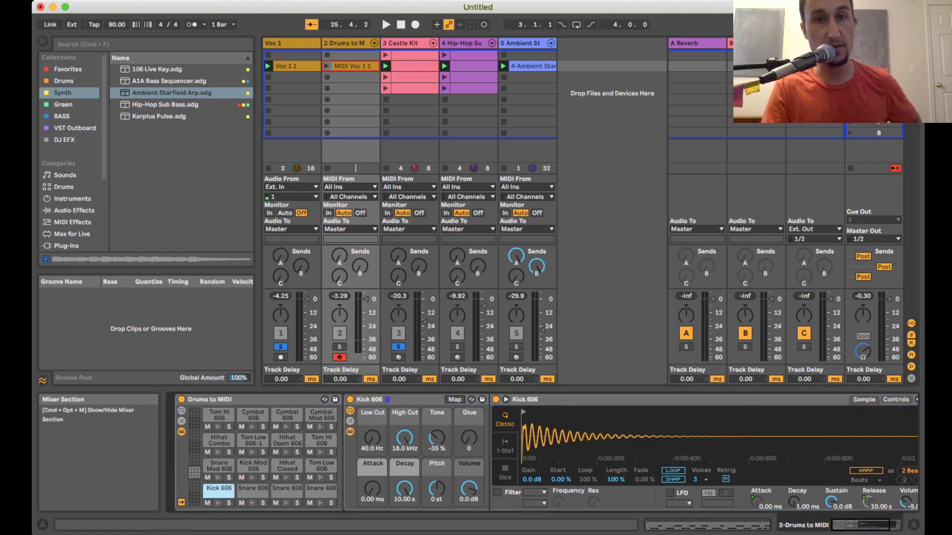
pyautogui.click(339, 347)
pyautogui.click(339, 347)
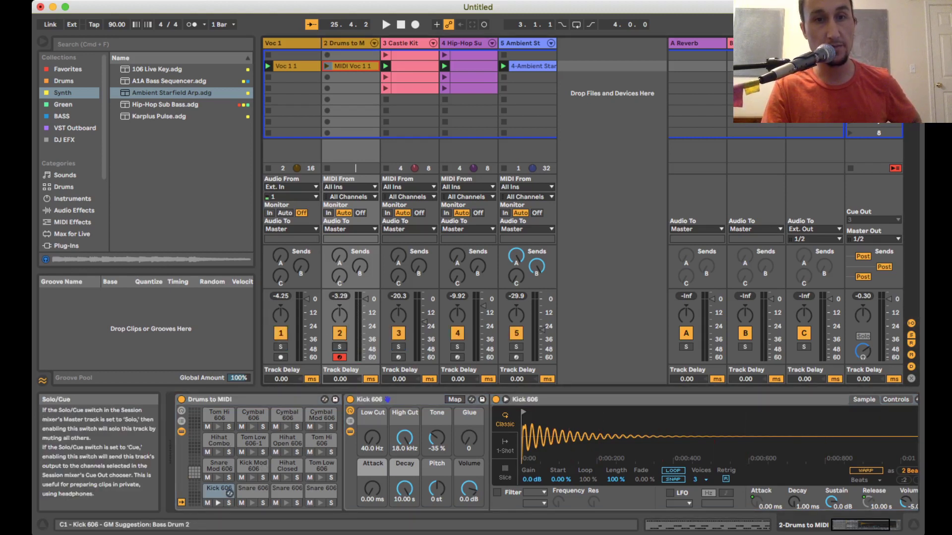
pyautogui.click(218, 503)
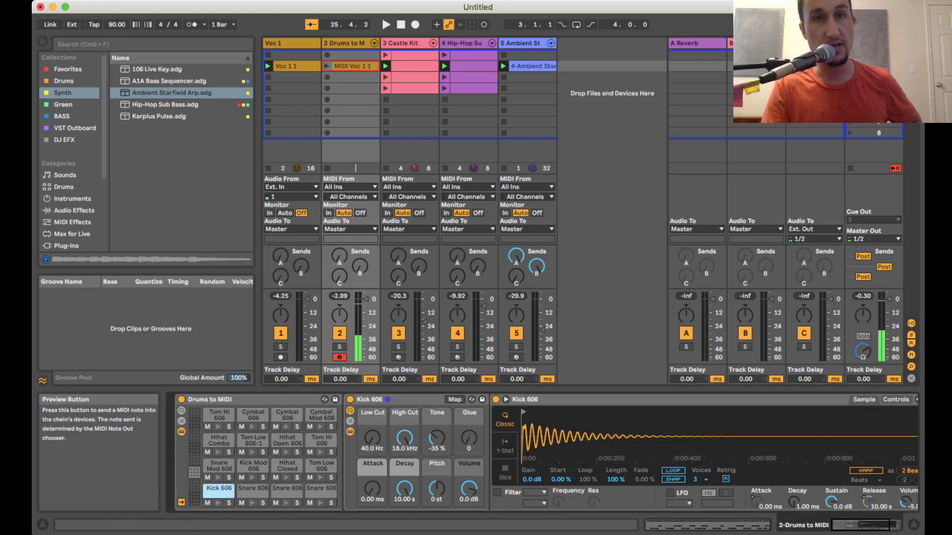
# Launch the MIDI Voc 1 1 clip with the Voc 1 track muted, and open the clip's notes
pyautogui.click(327, 66)
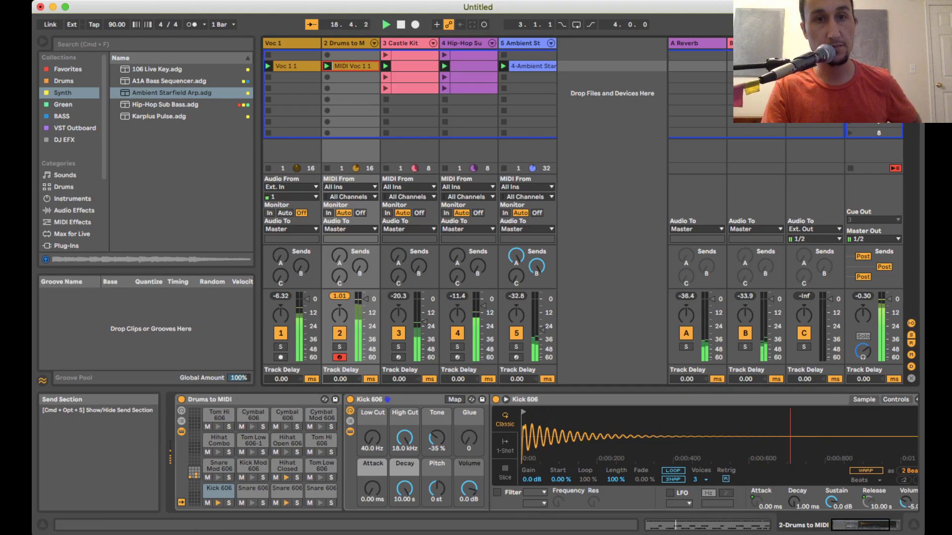
pyautogui.click(280, 333)
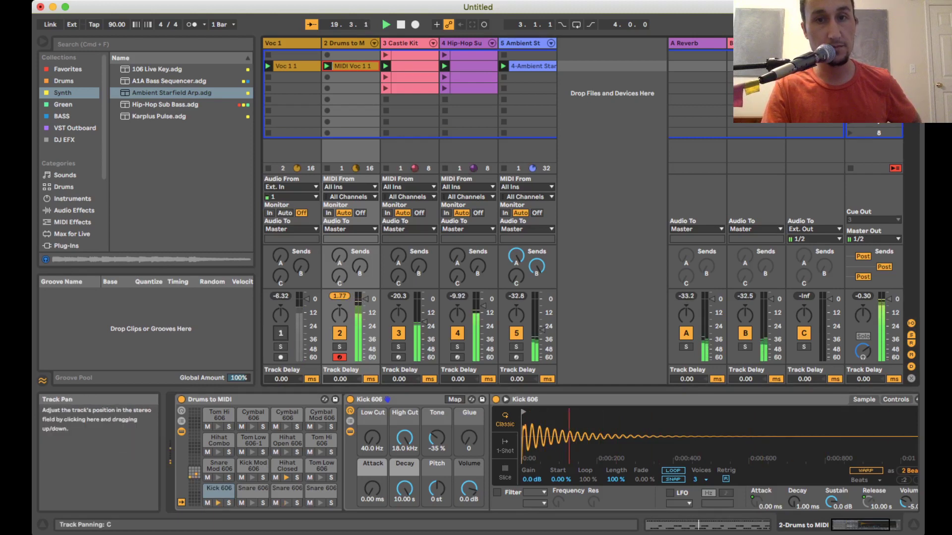
pyautogui.click(708, 525)
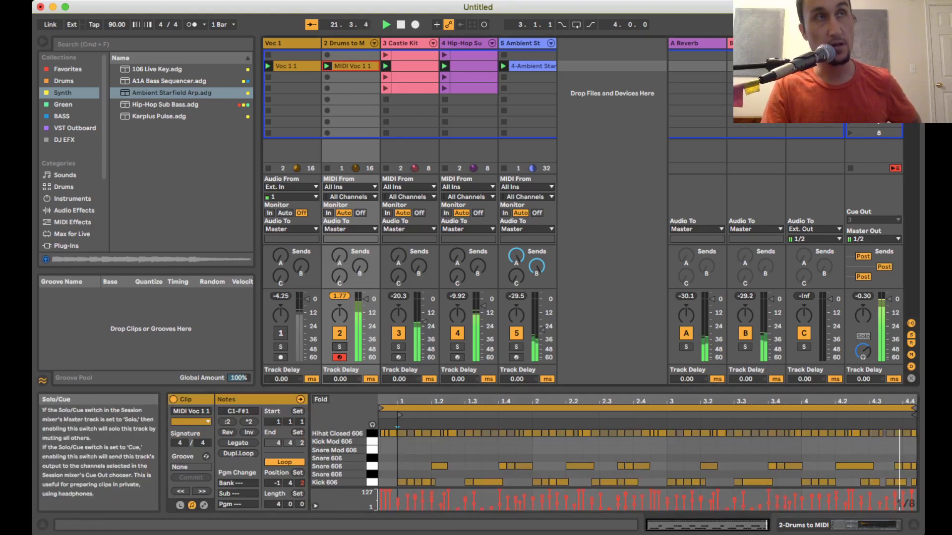
# Solo the Drums to MIDI track and delete all Hihat Closed 606 notes from the MIDI Voc 1 1 clip
pyautogui.click(339, 347)
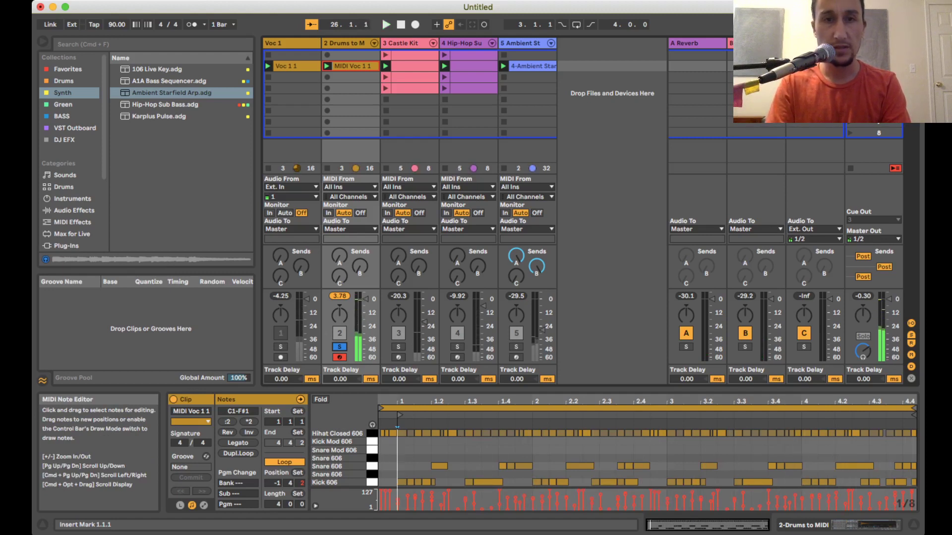
pyautogui.moveTo(381, 446); pyautogui.dragTo(914, 429)
pyautogui.press('Delete')
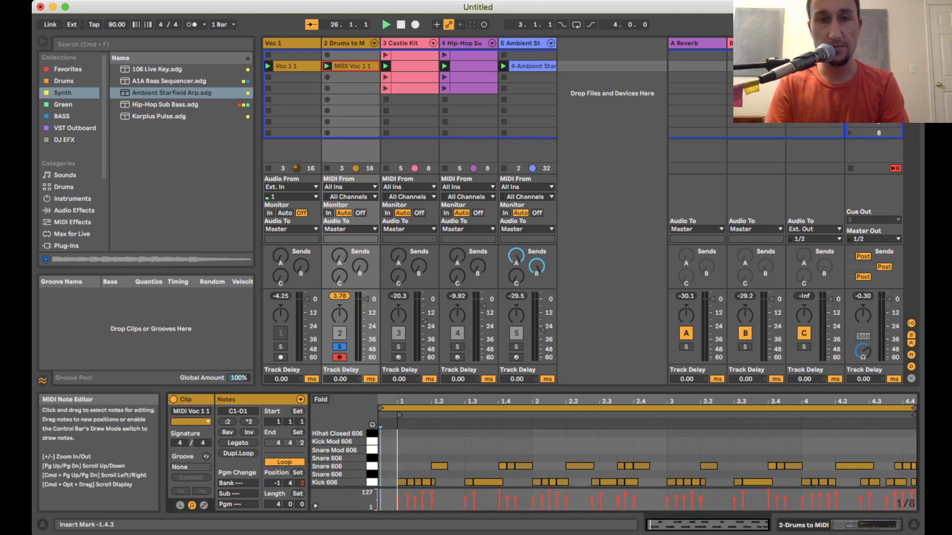
pyautogui.press('space')
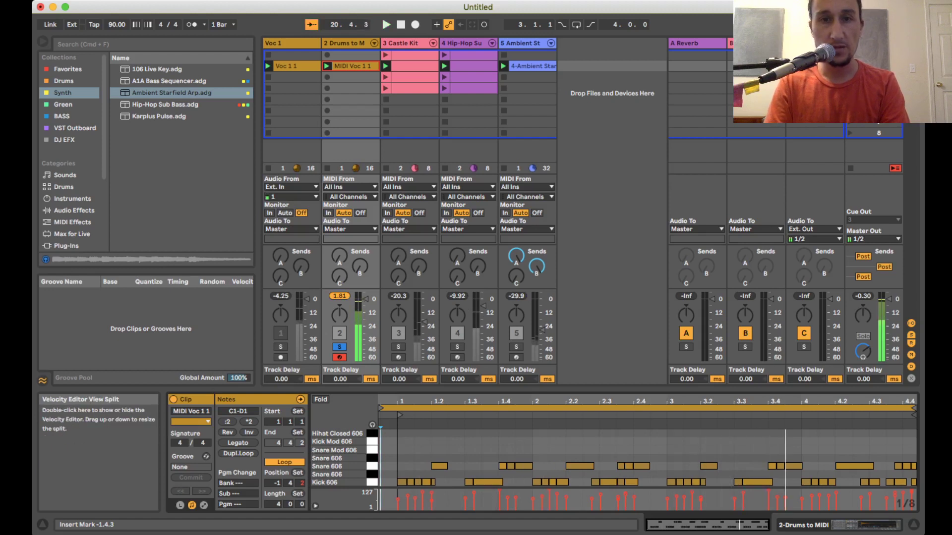
# Delete the Kick 606 note at 1.2.1 and the extra Kick 606 and Snare 606 notes around 2.3.4
pyautogui.click(433, 482)
pyautogui.press('Delete')
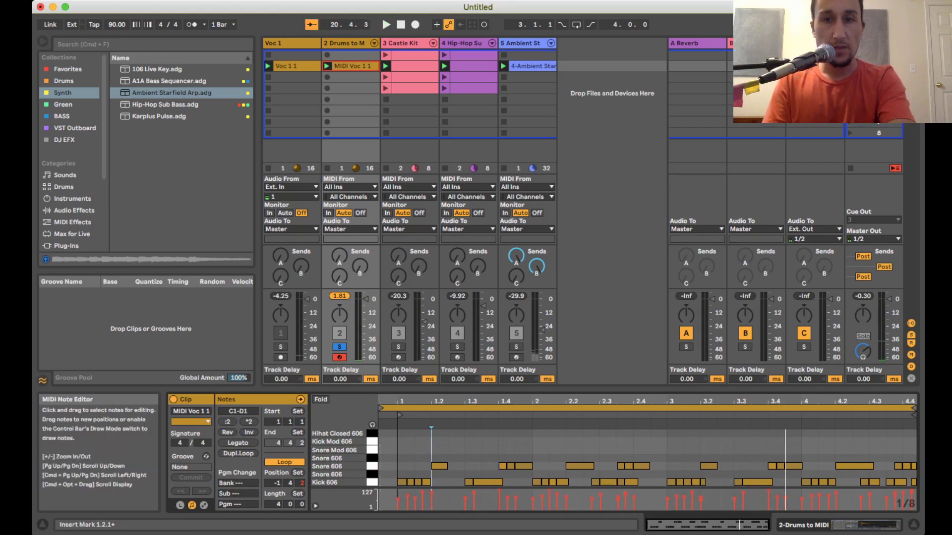
pyautogui.moveTo(646, 483)
pyautogui.mouseDown()
pyautogui.moveTo(624, 479)
pyautogui.moveTo(649, 468)
pyautogui.moveTo(626, 466)
pyautogui.mouseUp()
pyautogui.press('Delete')
pyautogui.press('Delete')
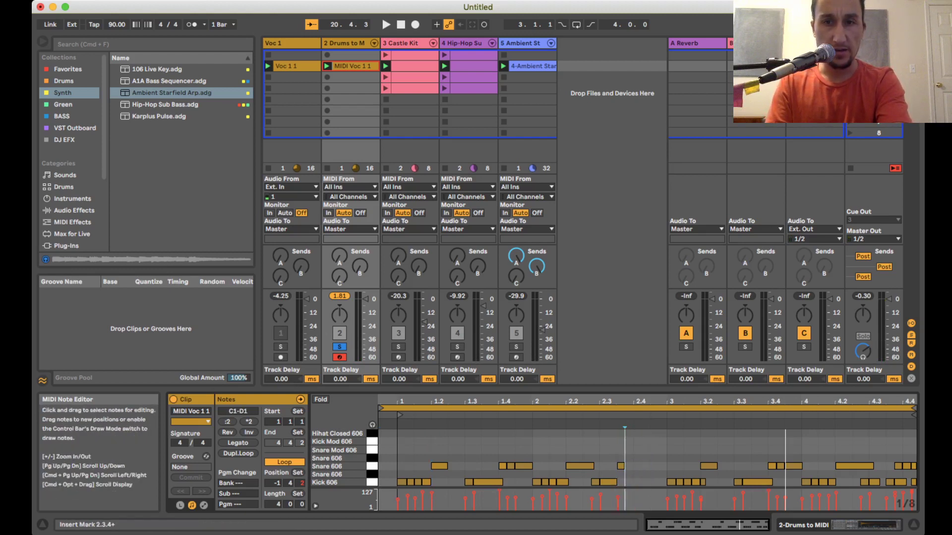
# Delete the extra Kick 606 notes around 3.2.1 and at 4.1.3, and the Snare 606 note at 3.4.2
pyautogui.moveTo(688, 470); pyautogui.dragTo(694, 482)
pyautogui.press('Delete')
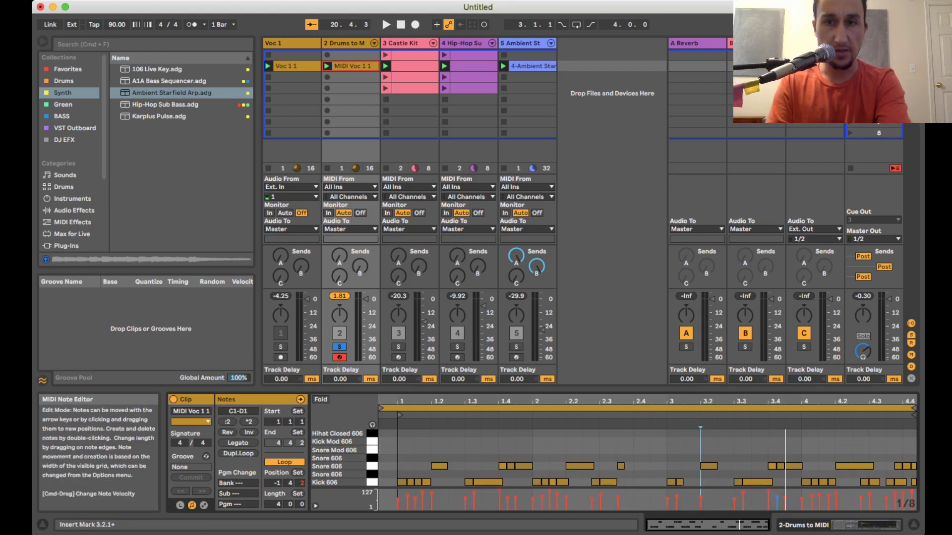
pyautogui.click(780, 466)
pyautogui.press('Delete')
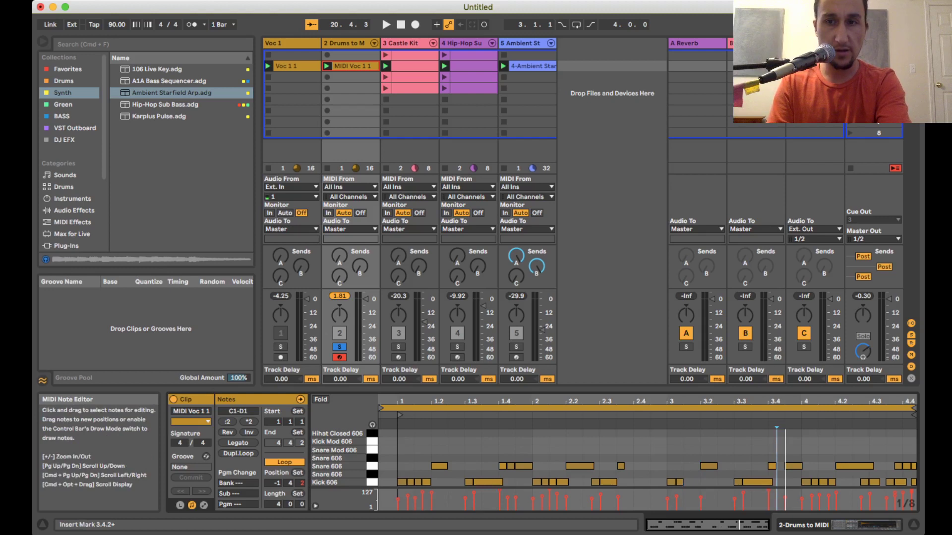
pyautogui.click(823, 483)
pyautogui.press('Delete')
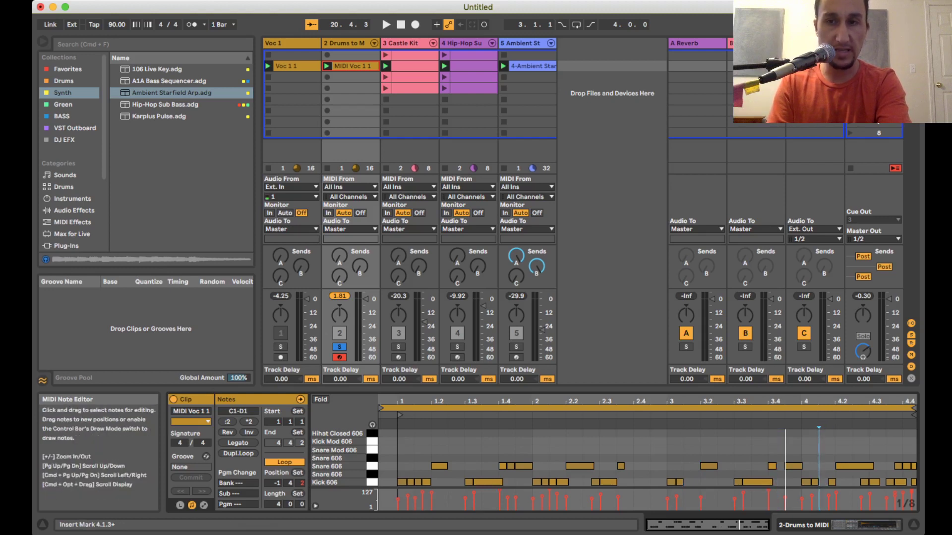
# Delete the Kick 606 notes at 4.3.4, 1.1.3 and 1.1.2 from the MIDI Voc 1 1 clip
pyautogui.click(900, 482)
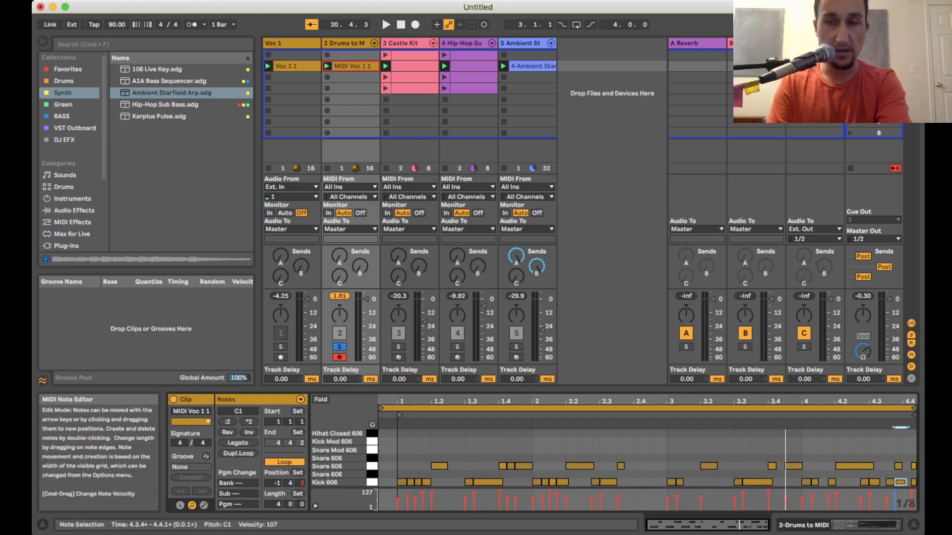
pyautogui.press('Delete')
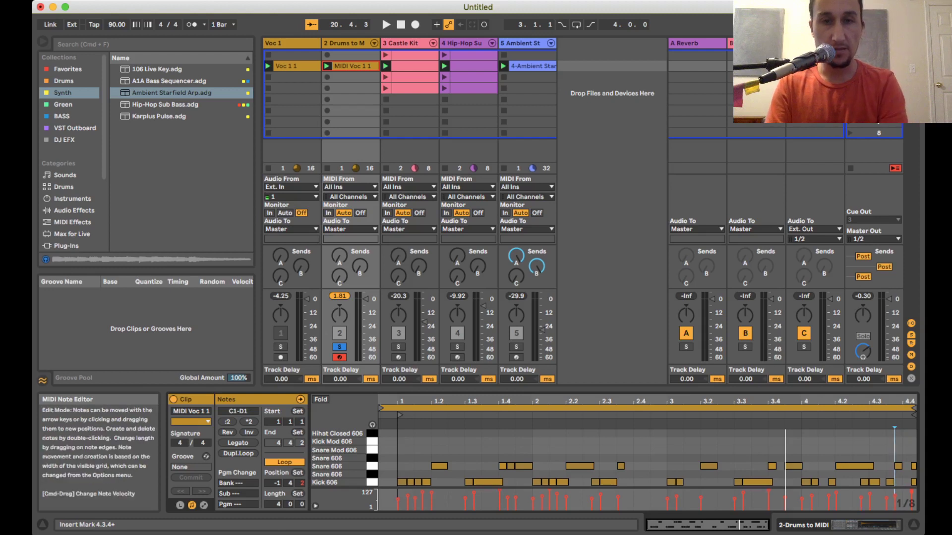
pyautogui.click(419, 482)
pyautogui.press('Delete')
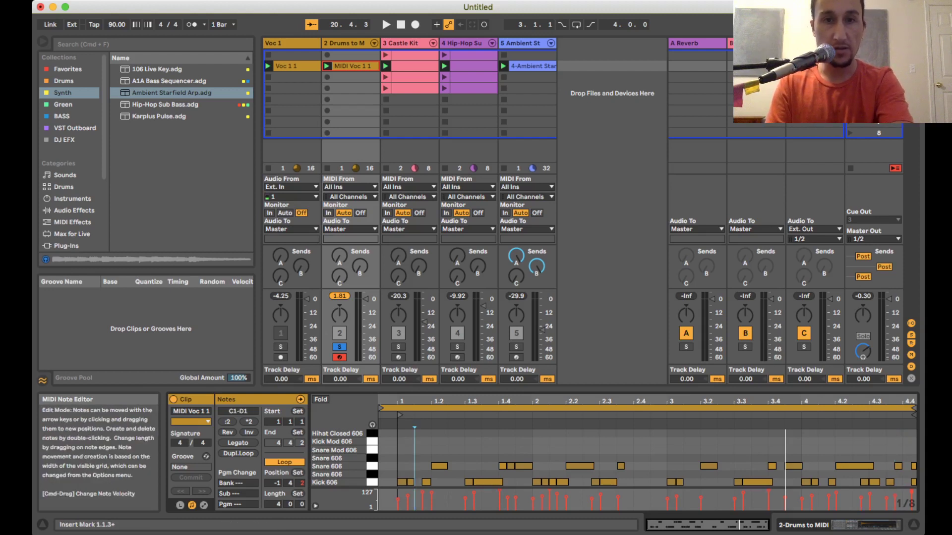
pyautogui.click(411, 482)
pyautogui.press('Delete')
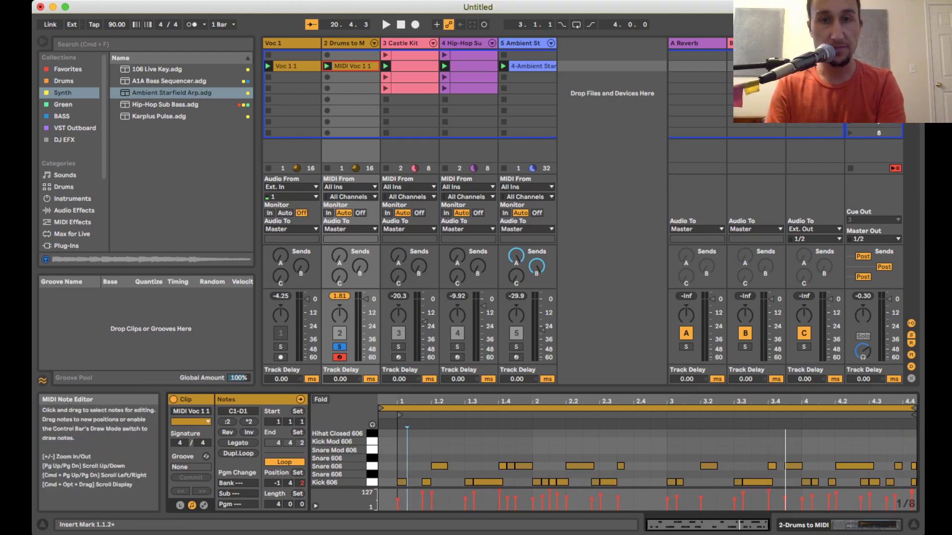
# Play the thinned-out drum pattern and show the Drums to MIDI track's devices
pyautogui.press('space')
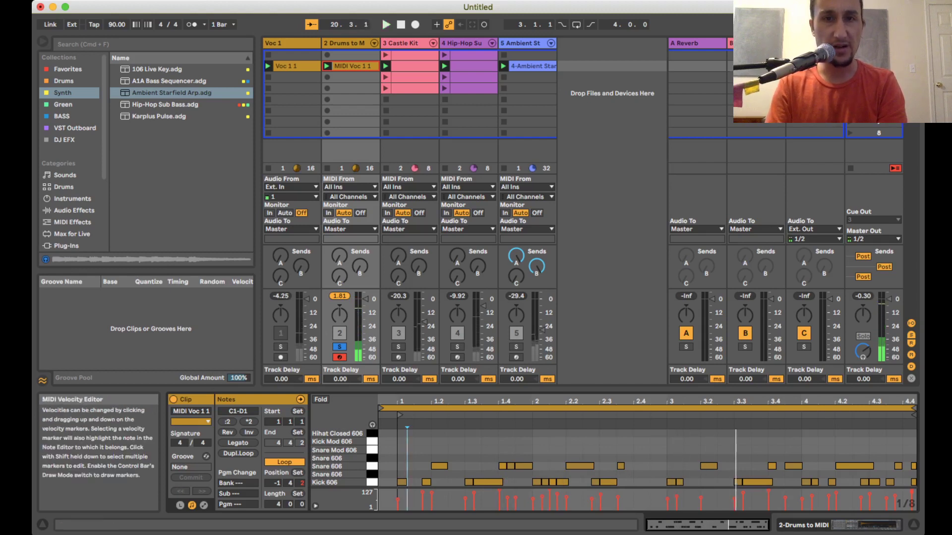
pyautogui.hotkey('shift', 'Tab')
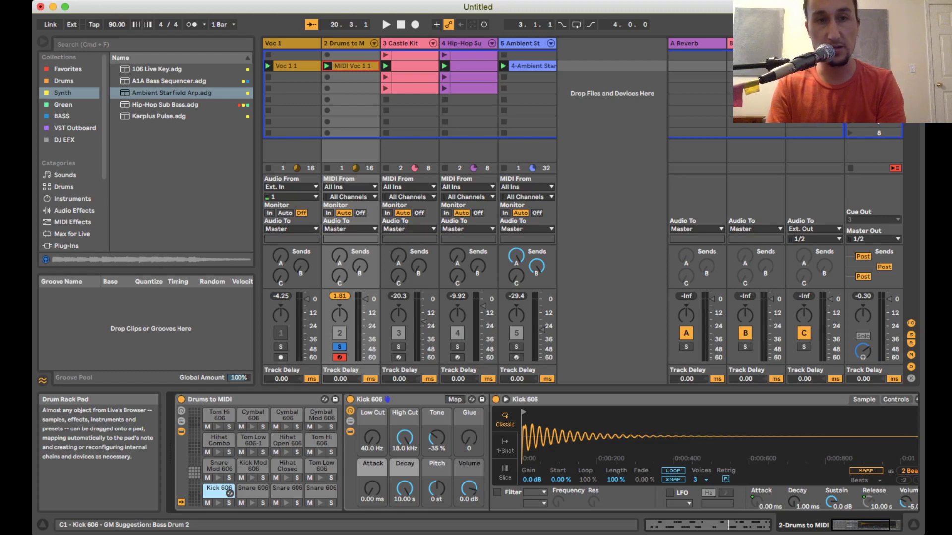
# Select the 16 Kicks preset from the drum library for previewing and set the master track's Cue Out to 1/2
pyautogui.click(229, 469)
pyautogui.click(229, 493)
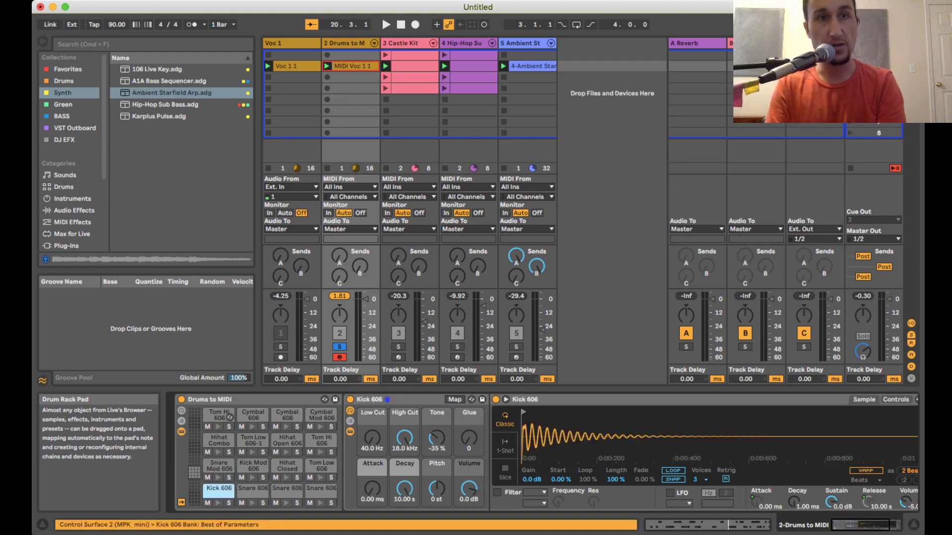
pyautogui.click(63, 187)
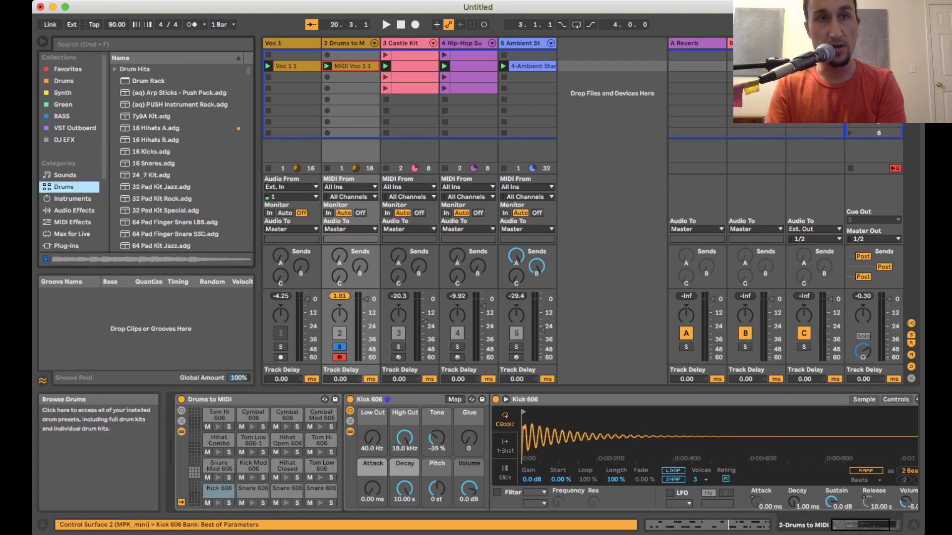
pyautogui.click(151, 152)
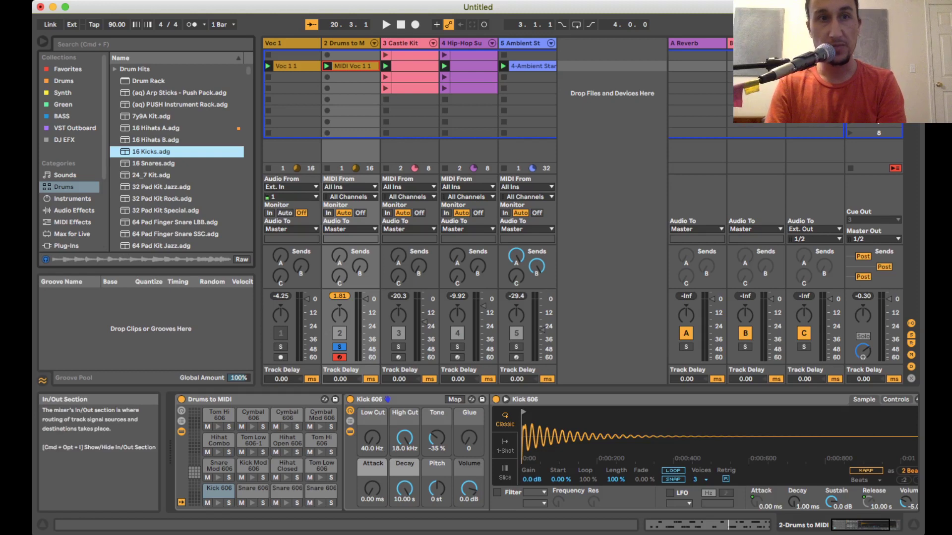
pyautogui.click(873, 219)
pyautogui.click(874, 220)
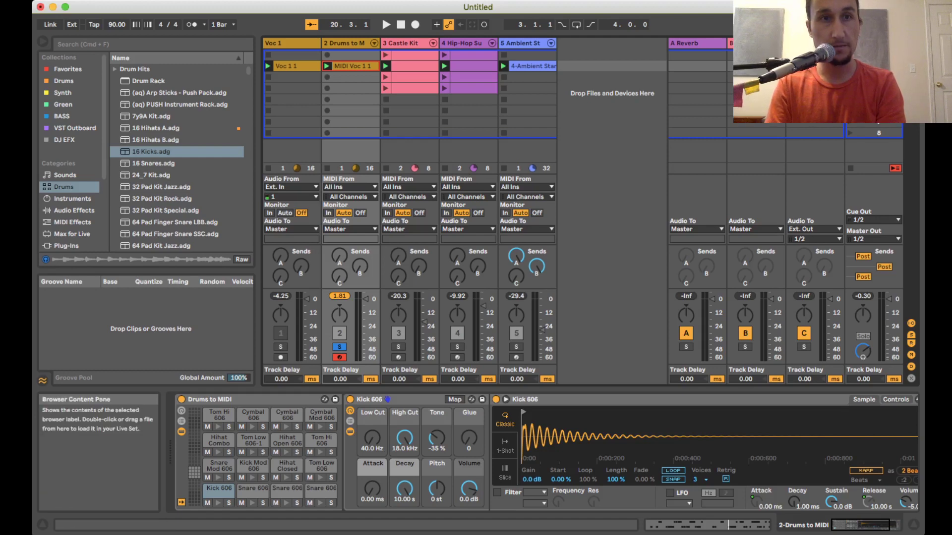
# Audition the 16 Snares and 16 Kicks presets, and search the drum library for "kick"
pyautogui.click(154, 164)
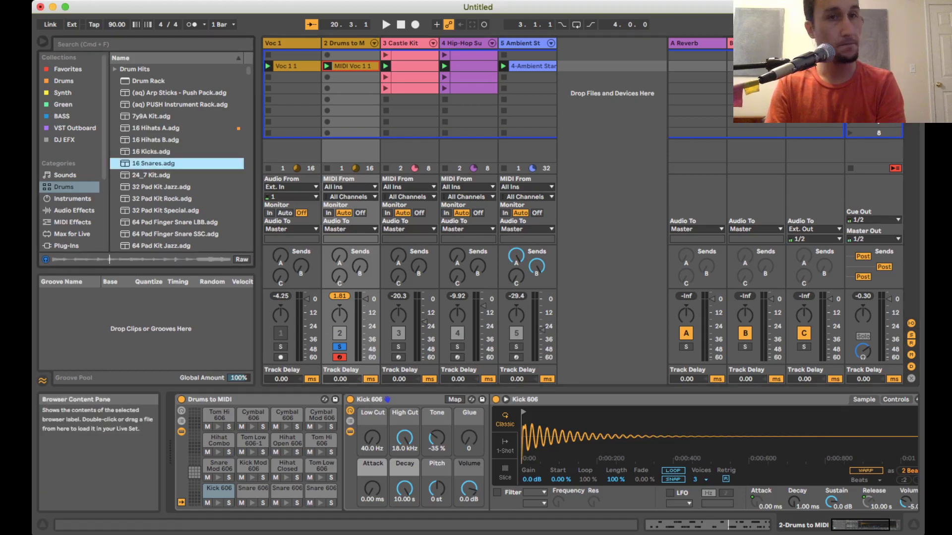
pyautogui.click(151, 152)
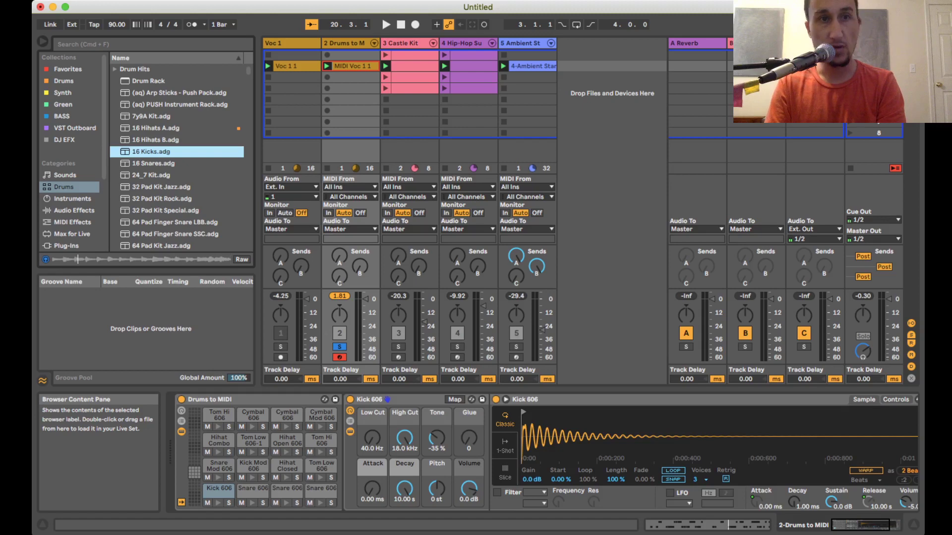
pyautogui.scroll(-5, 176, 159)
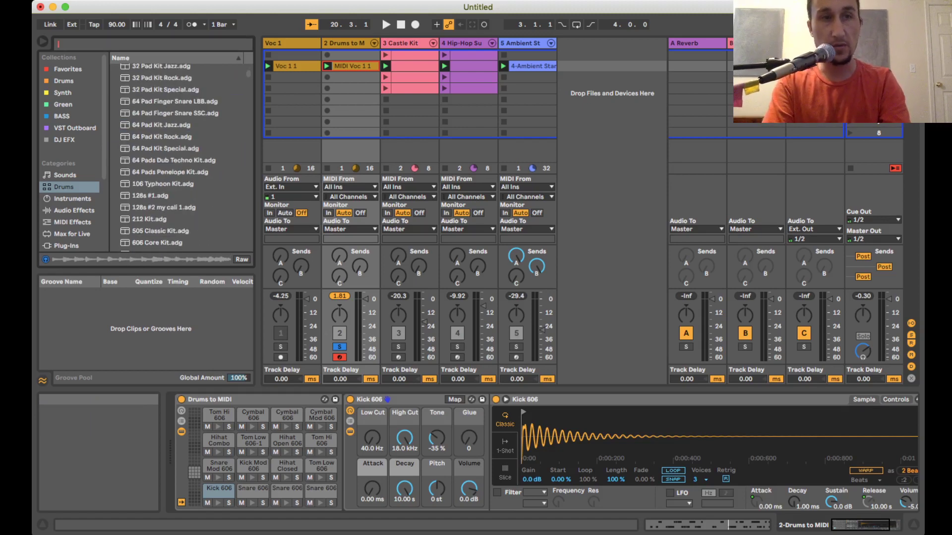
pyautogui.press('super+f')
pyautogui.write('kick')
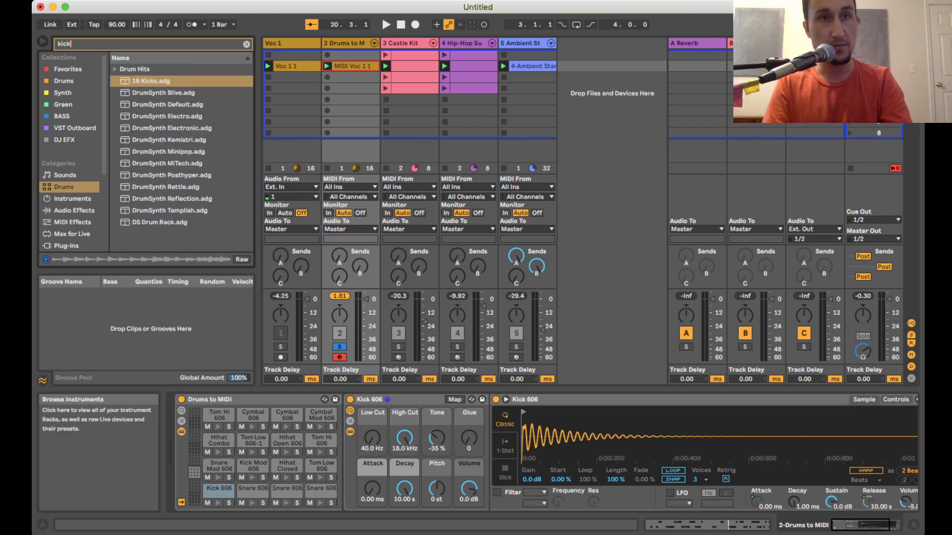
# Audition Wavetable's Command Boom Kick preset and Sampler's Kick Prod ARP preset among the instrument search results
pyautogui.click(72, 199)
pyautogui.click(115, 69)
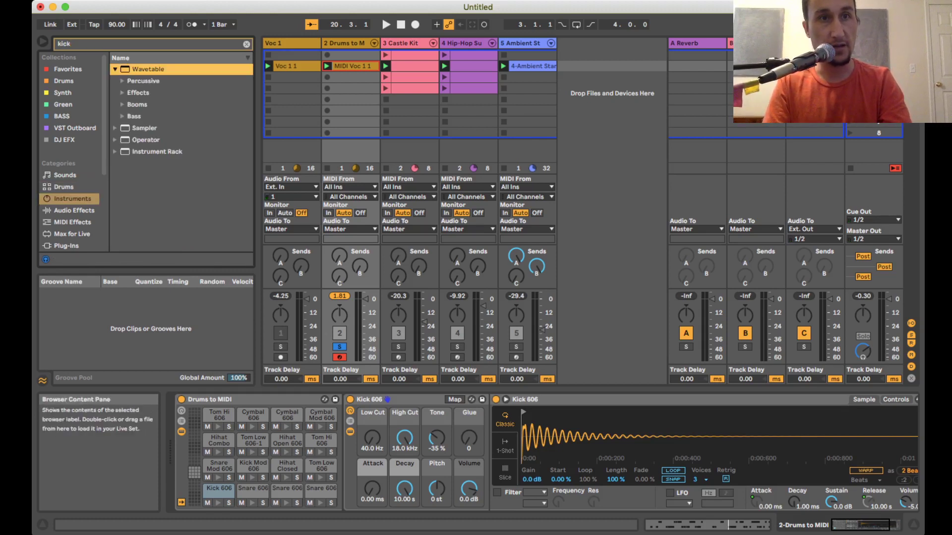
pyautogui.click(123, 105)
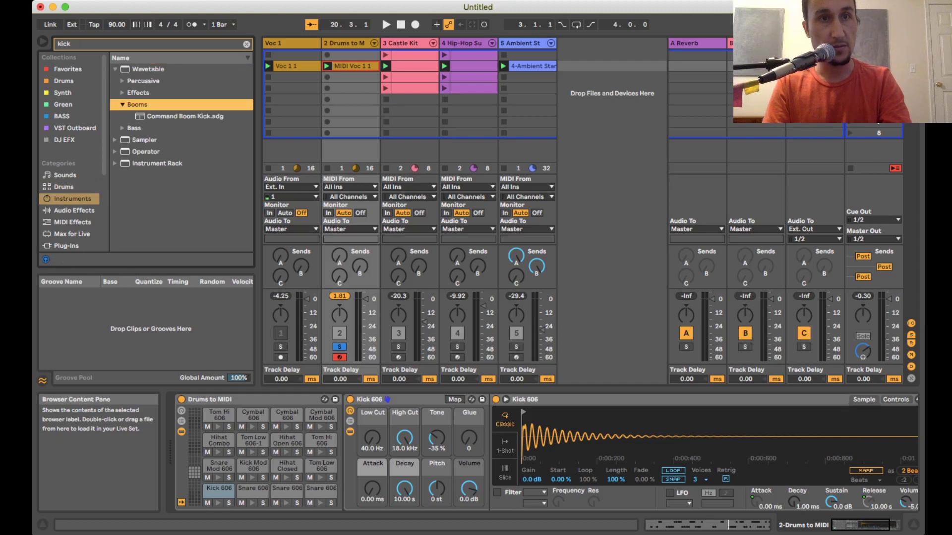
pyautogui.click(184, 116)
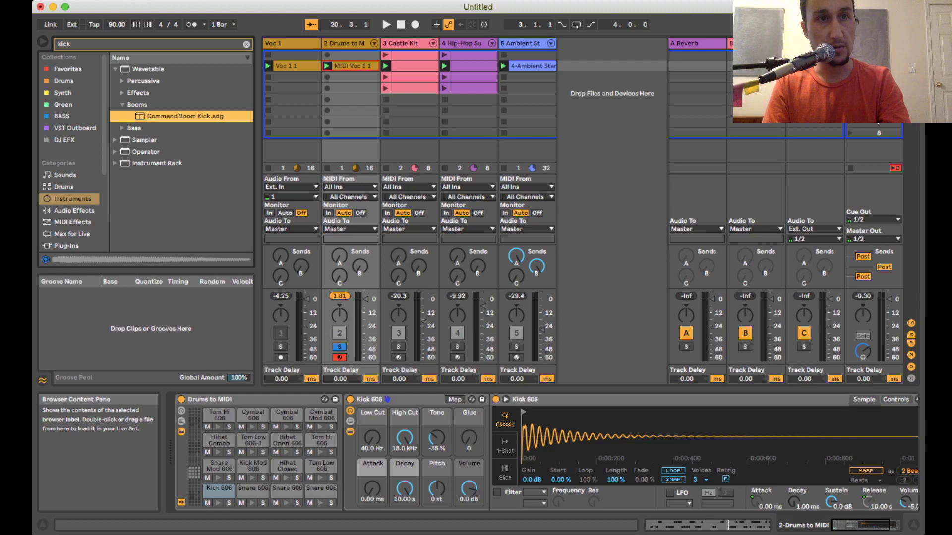
pyautogui.click(115, 140)
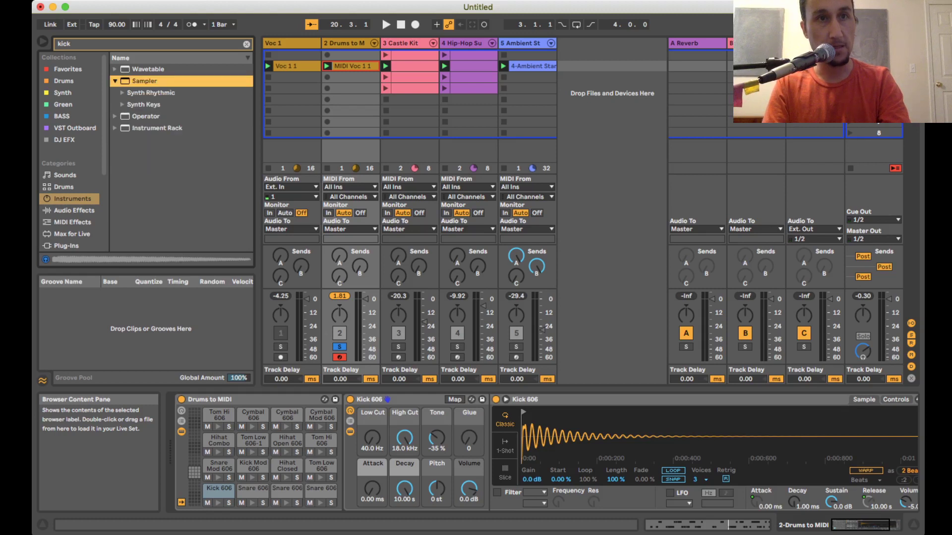
pyautogui.click(122, 93)
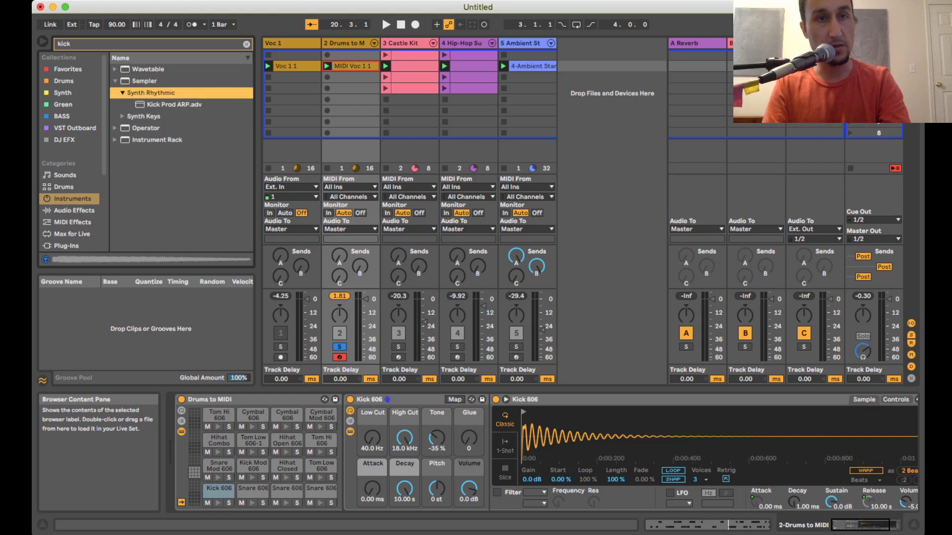
pyautogui.click(174, 104)
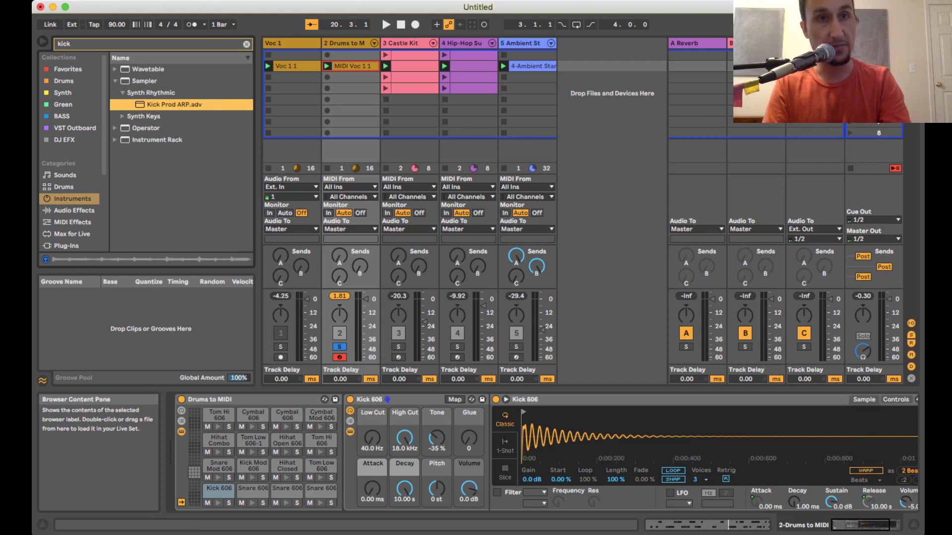
# Audition the Instrument Rack's percussive presets Drums Dirty Kick, Kick Body Byte, Low Dirty Kick, Synthetic Kick Bass Trap and Deep Kick
pyautogui.click(115, 140)
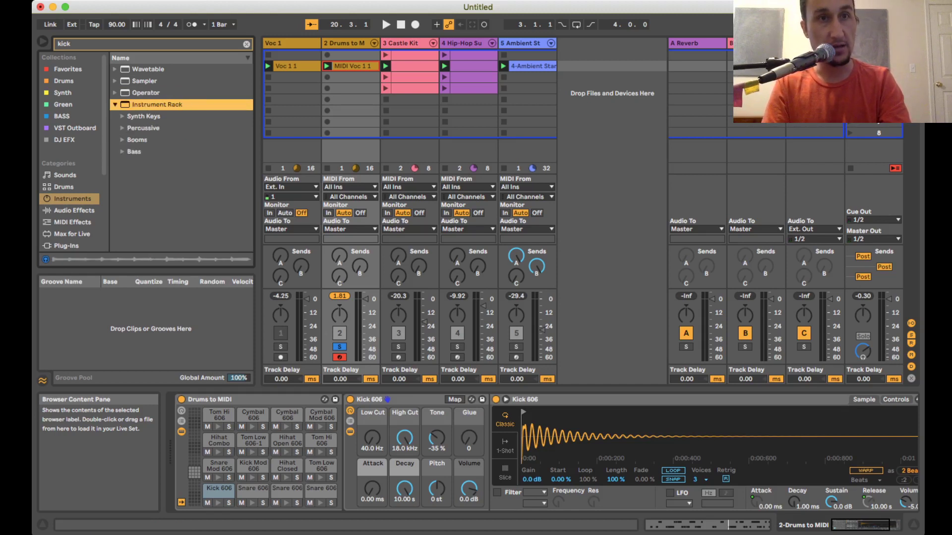
pyautogui.click(122, 128)
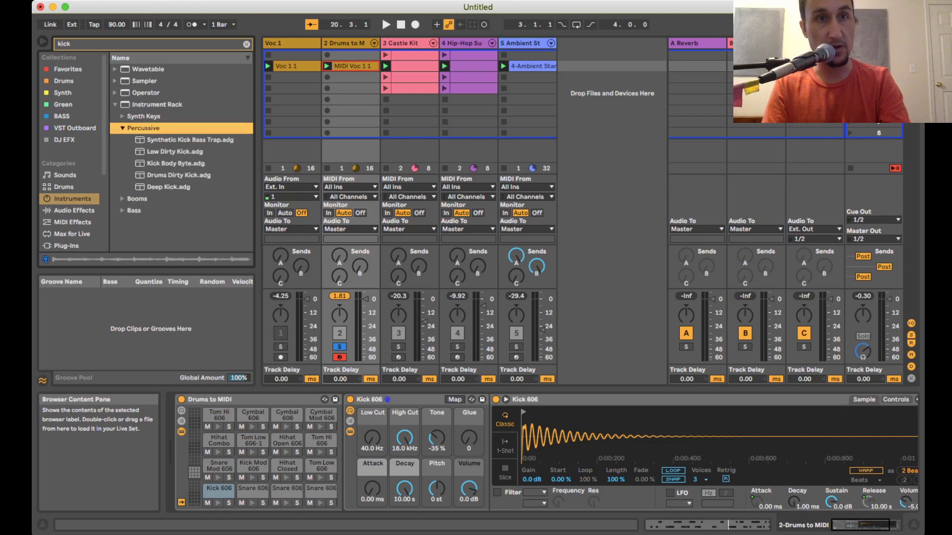
pyautogui.click(178, 175)
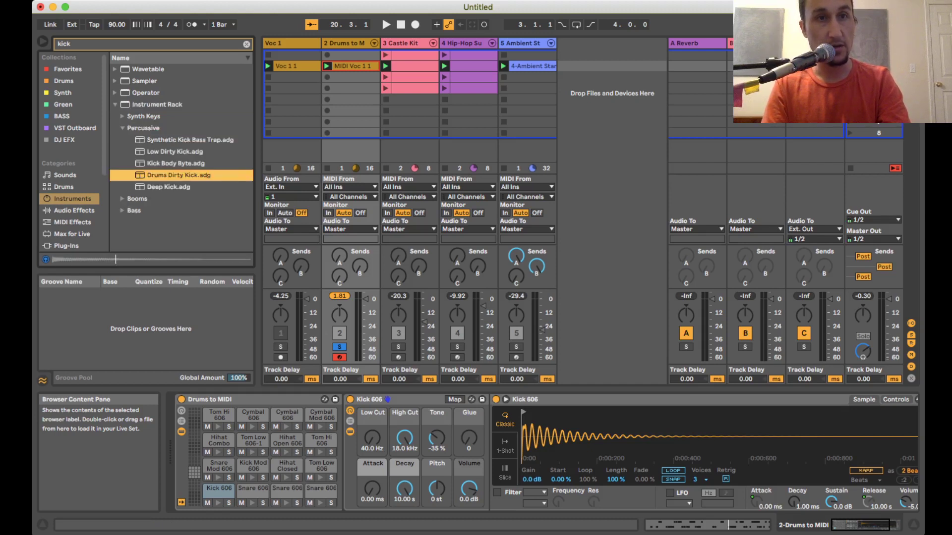
pyautogui.click(175, 164)
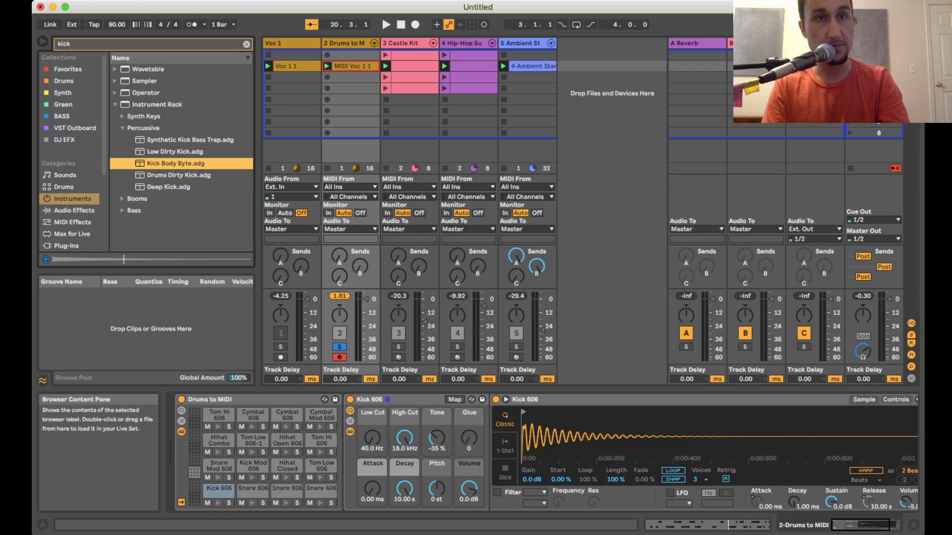
pyautogui.click(175, 152)
pyautogui.click(179, 140)
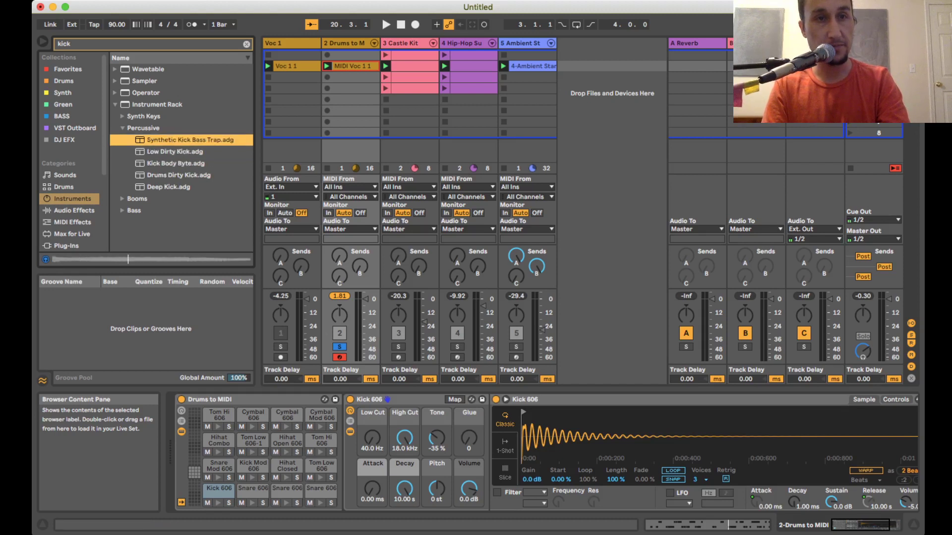
pyautogui.click(168, 187)
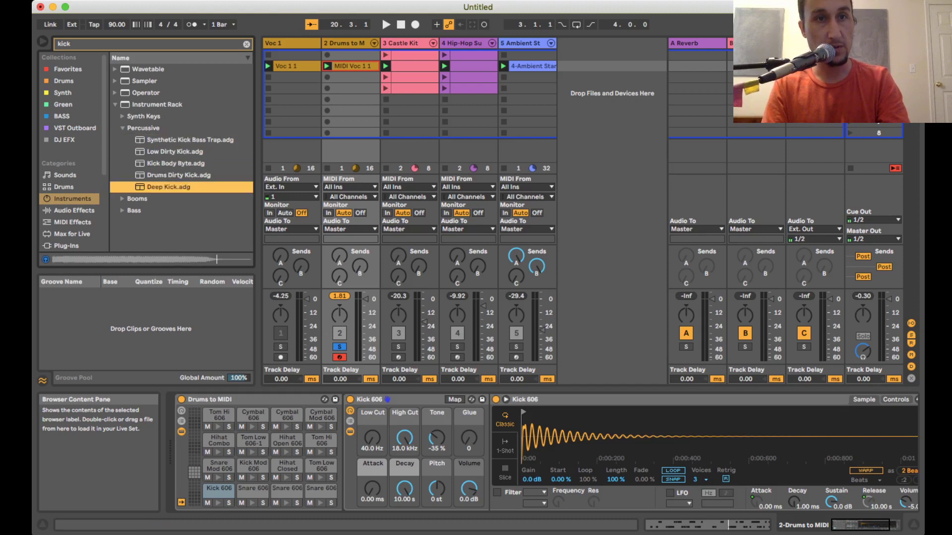
# Audition the Secret Kick and Gut Kicked Bass presets among the Instrument Rack's bass sounds
pyautogui.click(122, 211)
pyautogui.press('Down')
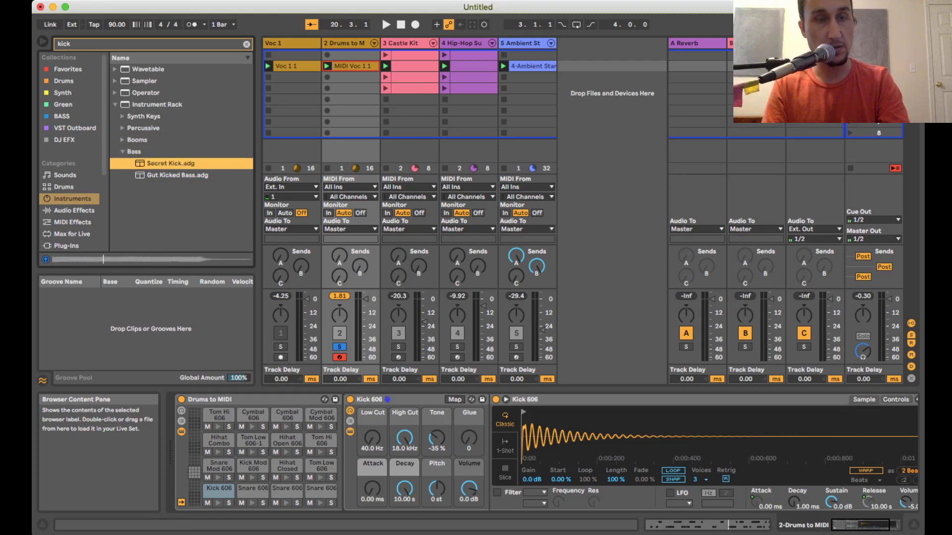
pyautogui.press('Down')
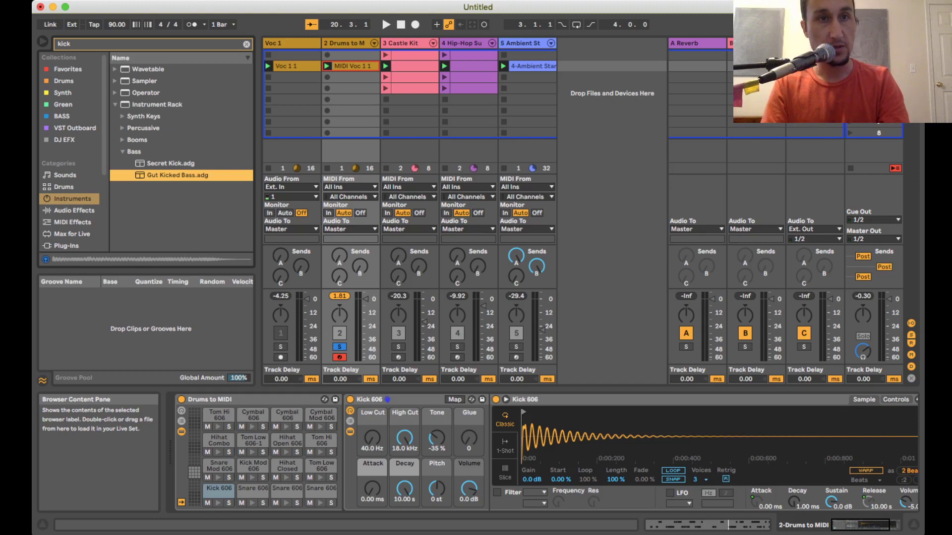
# Check the Favorites collection with the search cleared, and search the Samples category for "kick"
pyautogui.scroll(-1, 69, 148)
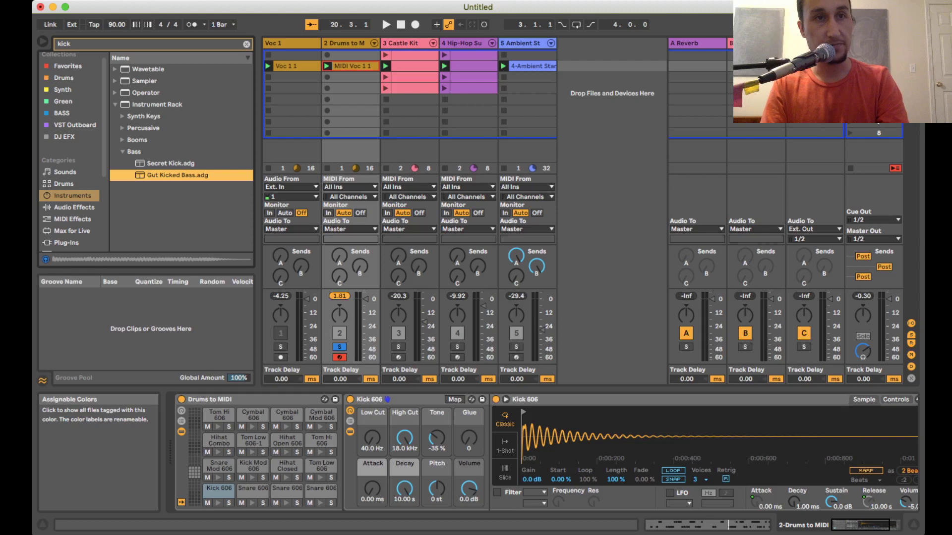
pyautogui.click(68, 66)
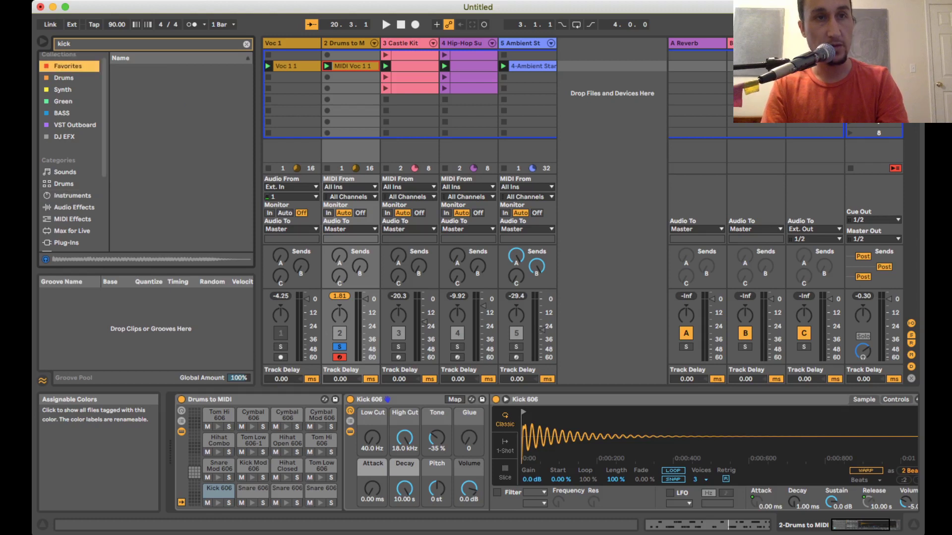
pyautogui.click(246, 44)
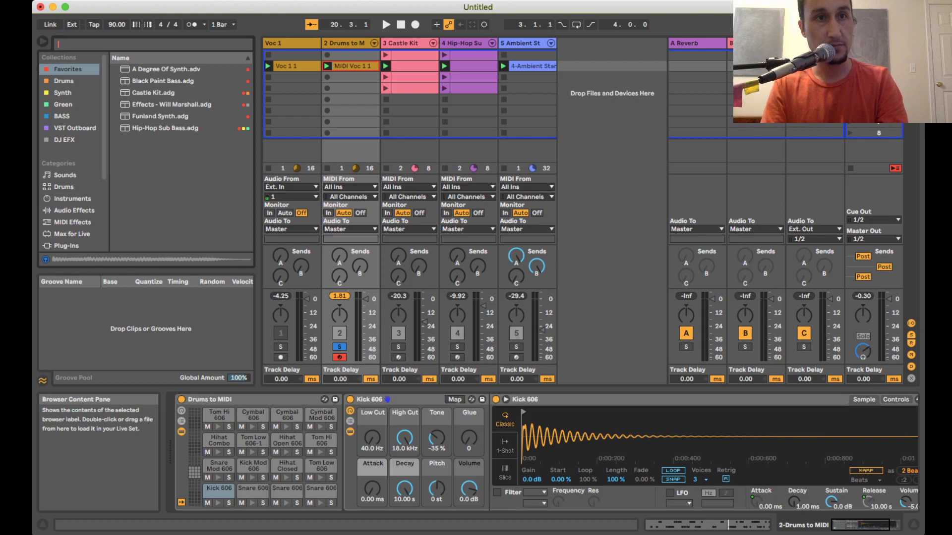
pyautogui.scroll(-5, 69, 199)
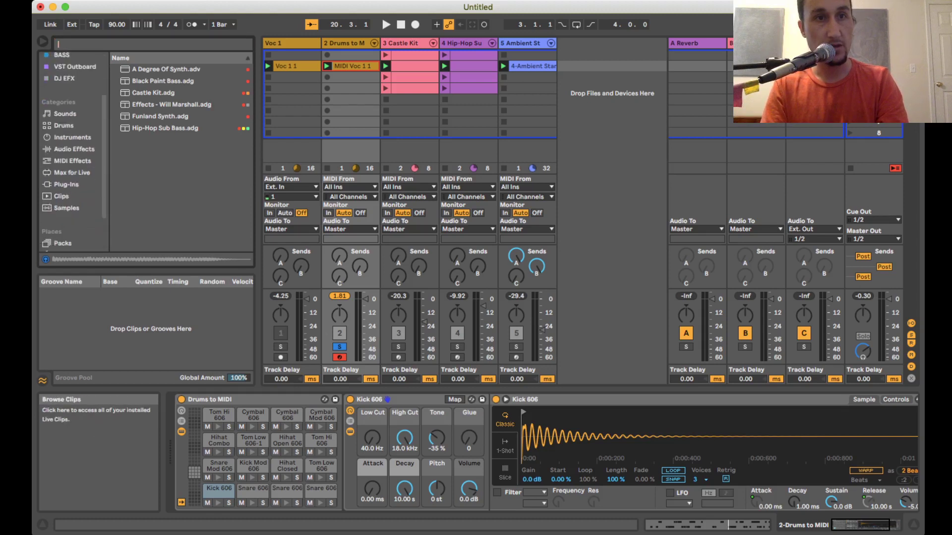
pyautogui.scroll(-1, 69, 199)
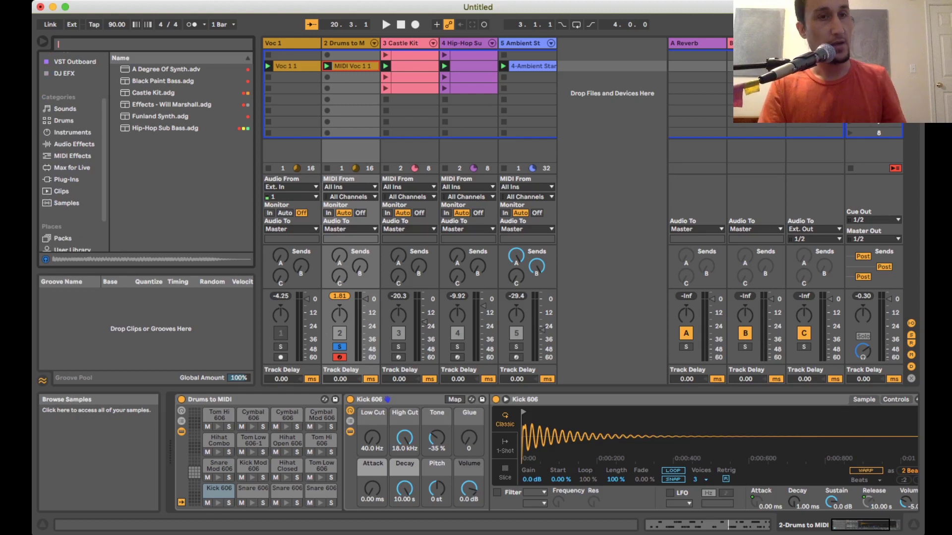
pyautogui.click(66, 203)
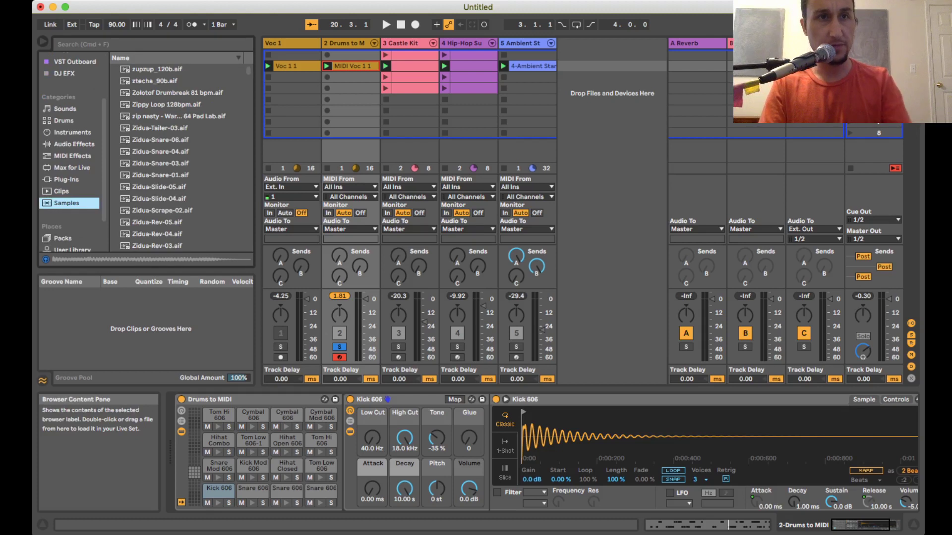
pyautogui.press('super+f')
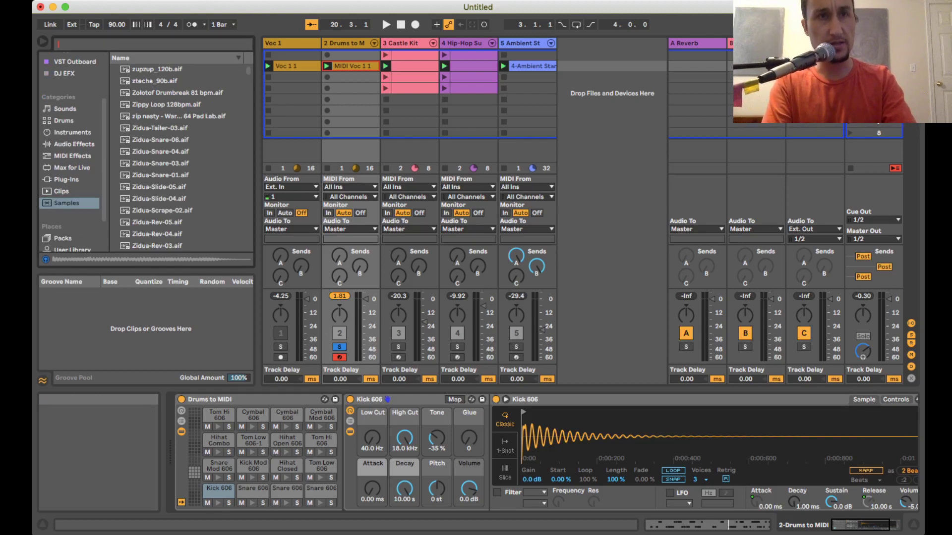
pyautogui.write('kick')
# Audition the Zidua kick samples and ZB_JD_Steppers Kick Drum.aif from the sample search results
pyautogui.press('Down')
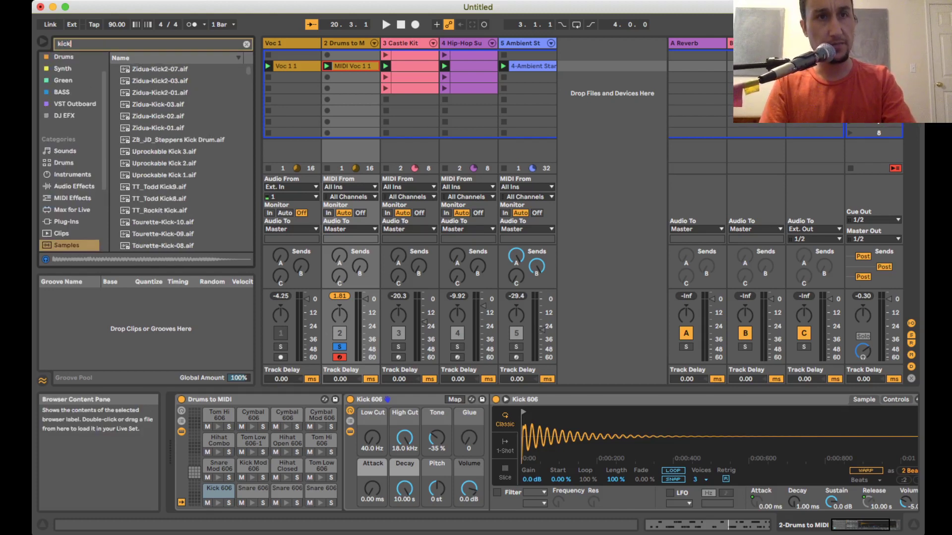
pyautogui.press('Down')
pyautogui.press('Down')
pyautogui.press('Down')
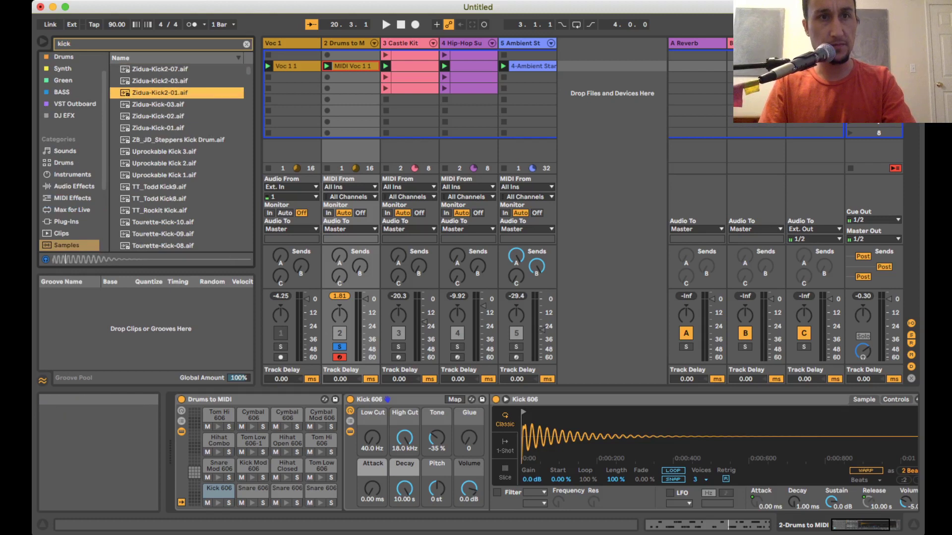
pyautogui.press('Down')
pyautogui.press('Down')
pyautogui.press('Down')
pyautogui.press('Down')
pyautogui.press('Down')
pyautogui.press('Down')
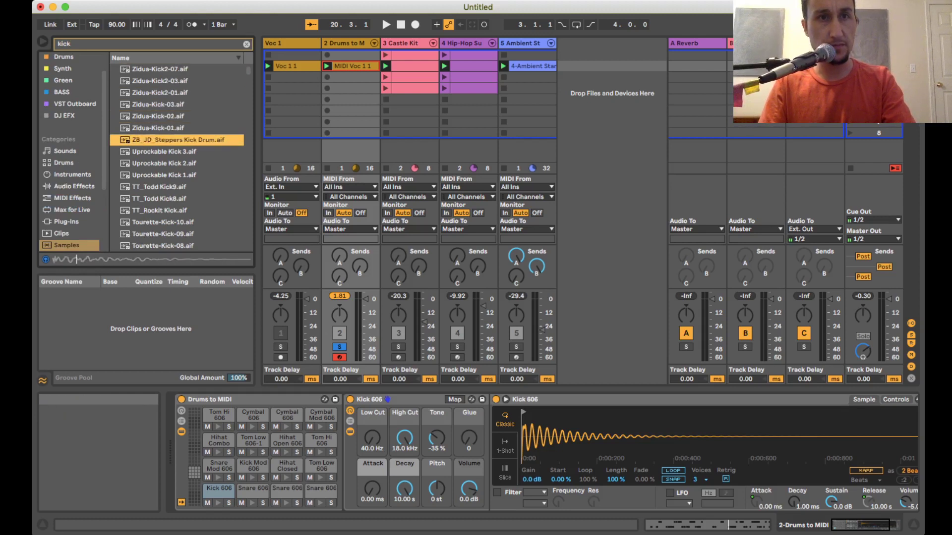
# Audition the Uprockable Kick, TT_Todd Kick, TT_Rockit Kick and Tourette-Kick-10 samples
pyautogui.press('Down')
pyautogui.press('Down')
pyautogui.press('Down')
pyautogui.press('Down')
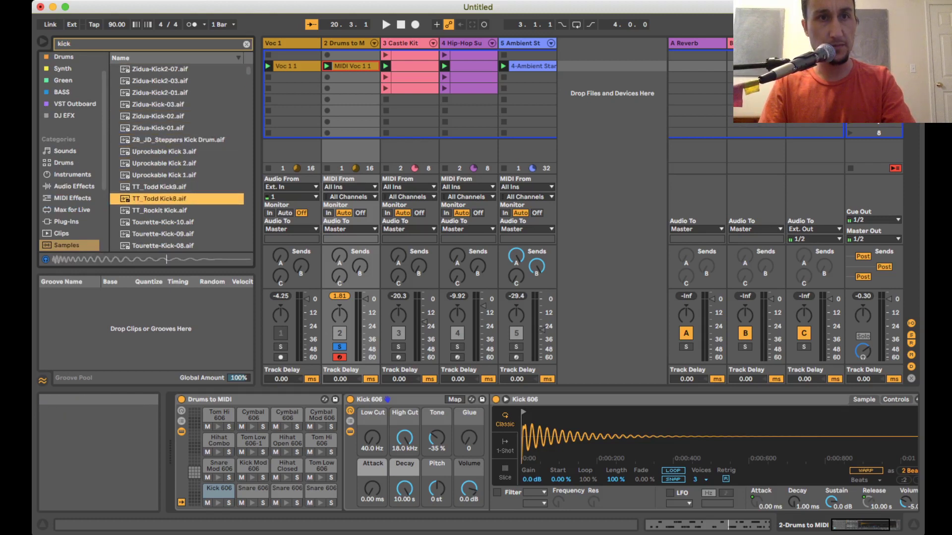
pyautogui.press('Up')
pyautogui.press('Down')
pyautogui.press('Down')
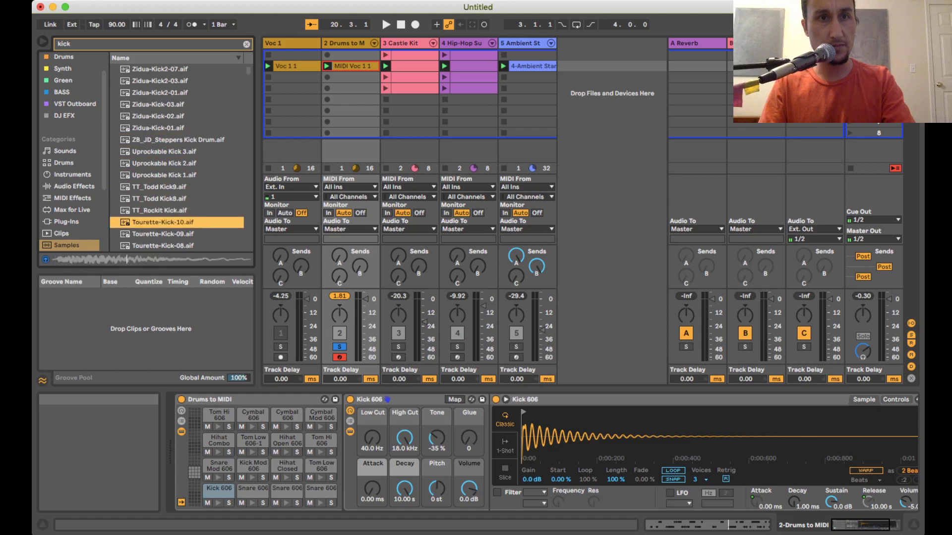
pyautogui.press('Up')
pyautogui.press('Up')
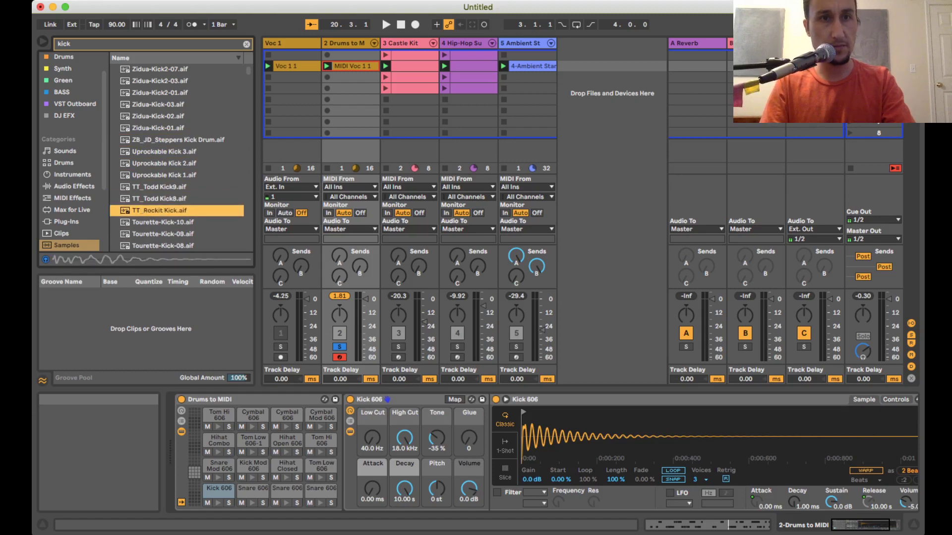
# Audition the Telemark2-LaserKick samples from LaserKick291 down through LaserKick243 and LaserKick37
pyautogui.scroll(-8, 173, 162)
pyautogui.click(174, 161)
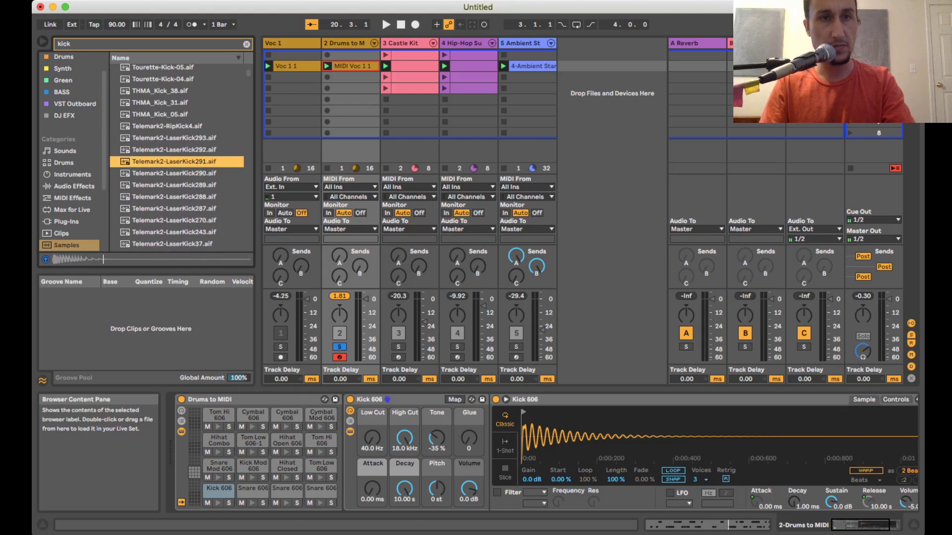
pyautogui.press('Down')
pyautogui.press('Down')
pyautogui.press('Down')
pyautogui.press('Down')
pyautogui.press('Down')
pyautogui.press('Down')
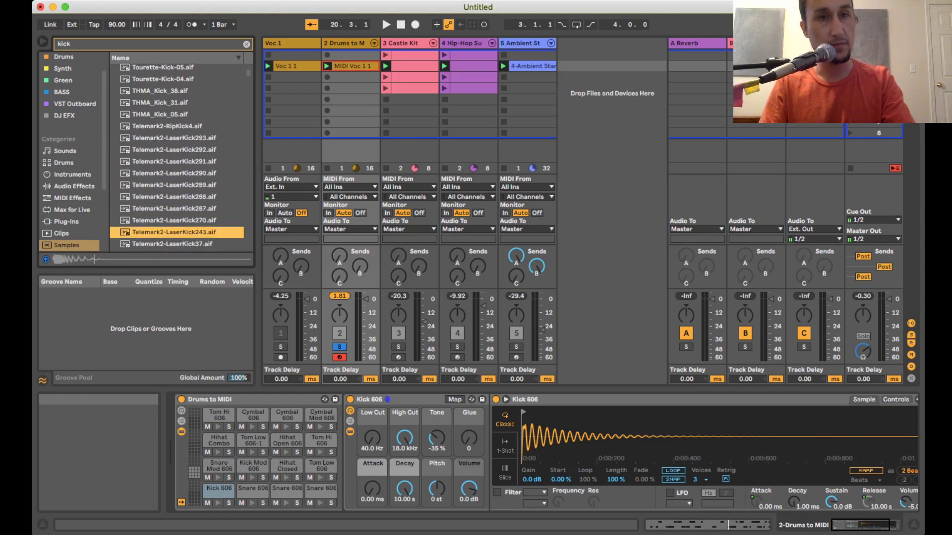
pyautogui.press('Down')
pyautogui.press('Down')
pyautogui.press('Down')
# Audition RIAA-Kick-05.aif and the RF Kick samples, including RF Kick5.aif
pyautogui.scroll(-15, 169, 154)
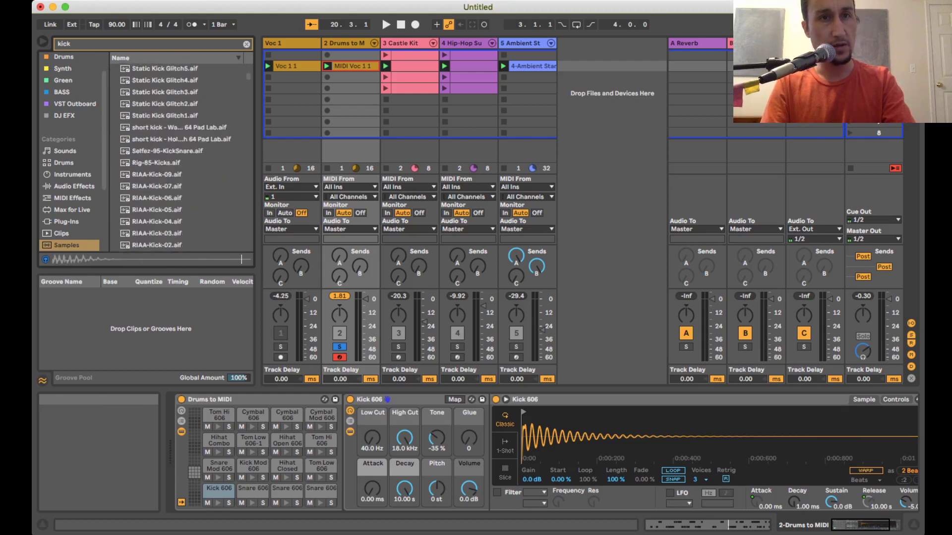
pyautogui.click(169, 155)
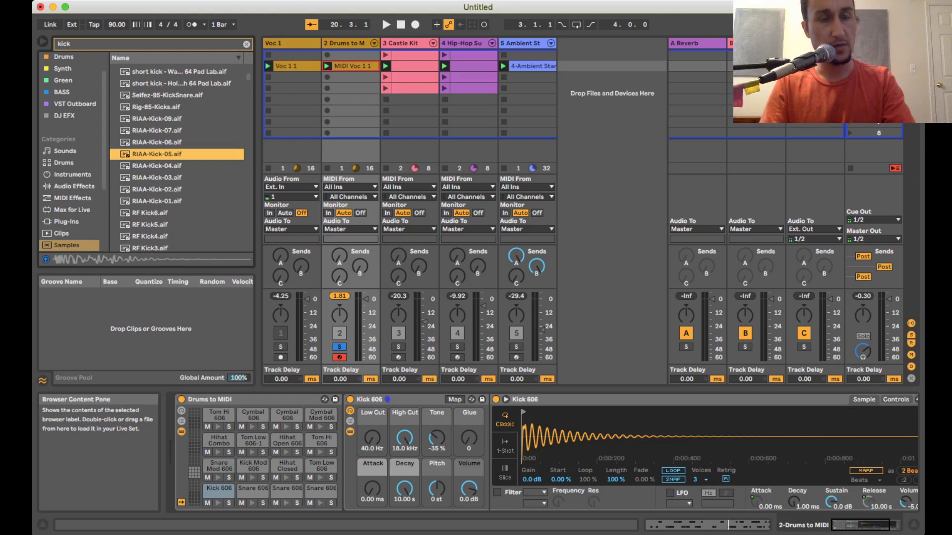
pyautogui.click(168, 213)
pyautogui.press('Down')
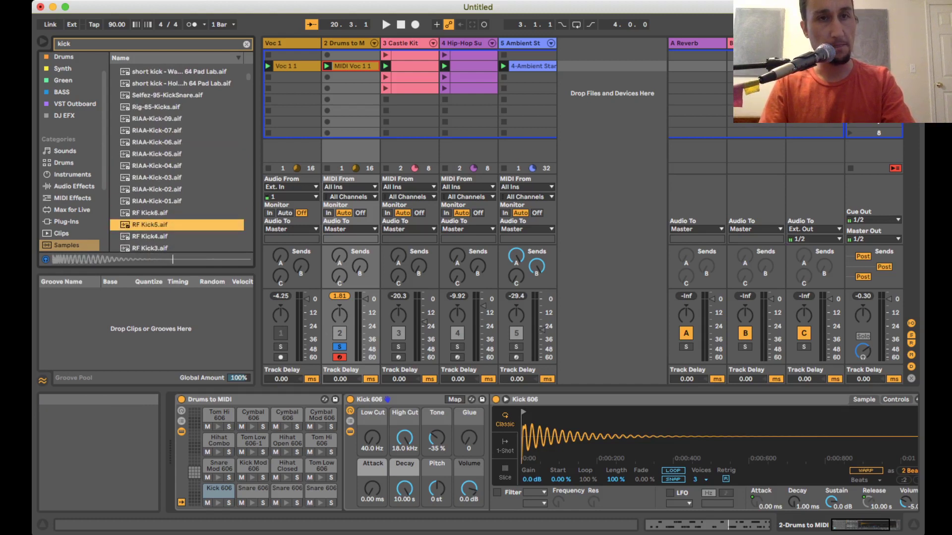
pyautogui.press('Down')
# Compare the Plastik-Kick-14, Plastik-Kick-19, Plastik-Kick-11 and Plastik-Kick-8 samples by previewing each
pyautogui.scroll(-12, 169, 211)
pyautogui.click(169, 211)
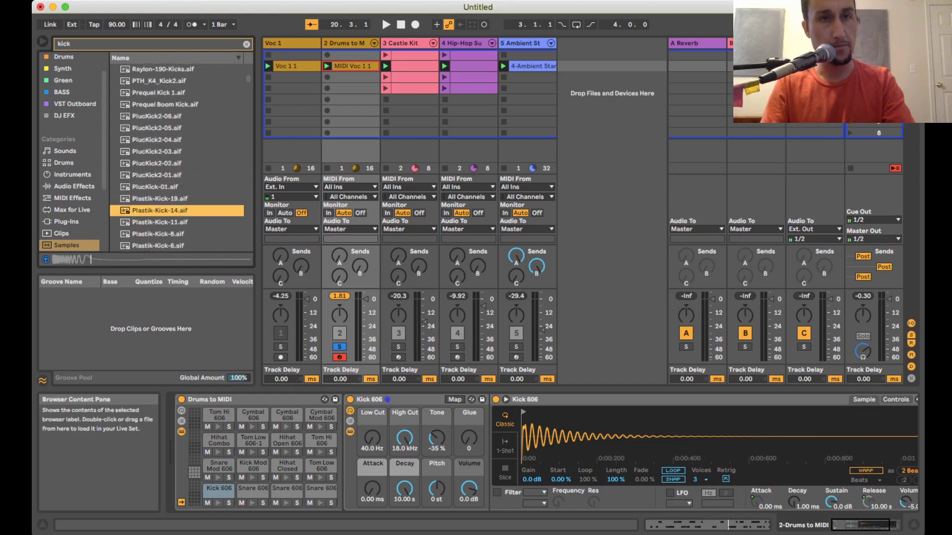
pyautogui.press('Up')
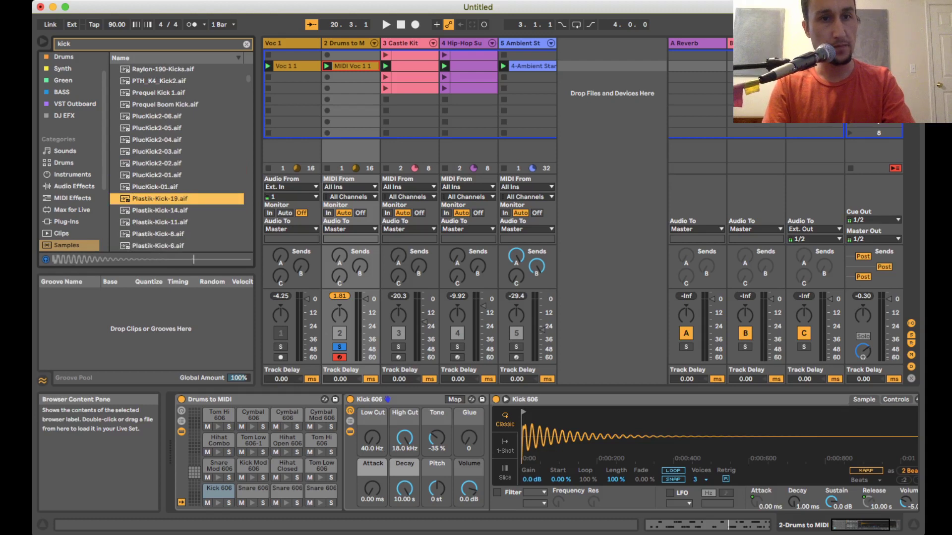
pyautogui.press('Down')
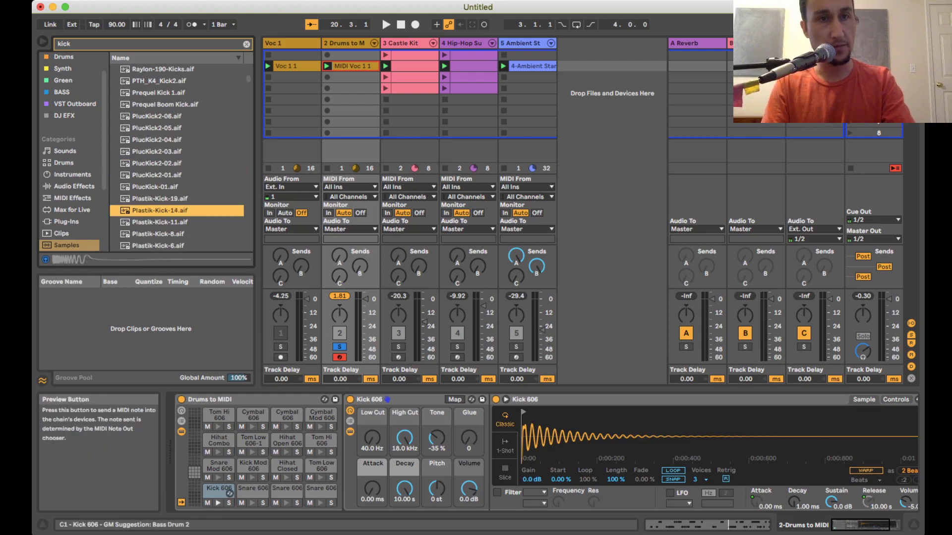
pyautogui.press('Down')
pyautogui.press('Down')
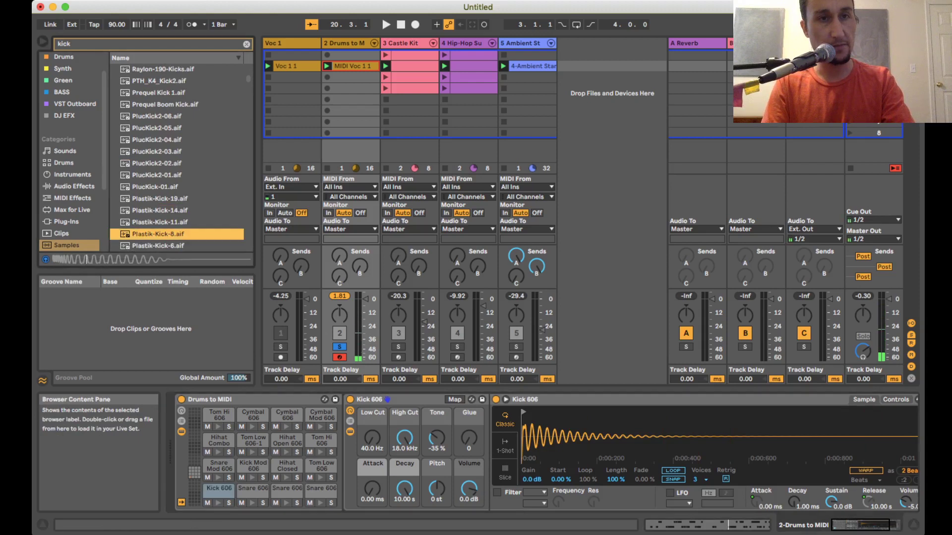
# Audition the kicks from Plastik-Kick-6 through Ninja Open Kick, and return to NovaTone_kick001.aif
pyautogui.press('Down')
pyautogui.press('Down')
pyautogui.press('Down')
pyautogui.press('Down')
pyautogui.press('Down')
pyautogui.press('Down')
pyautogui.press('Down')
pyautogui.press('Down')
pyautogui.press('Down')
pyautogui.press('Down')
pyautogui.press('Down')
pyautogui.press('Down')
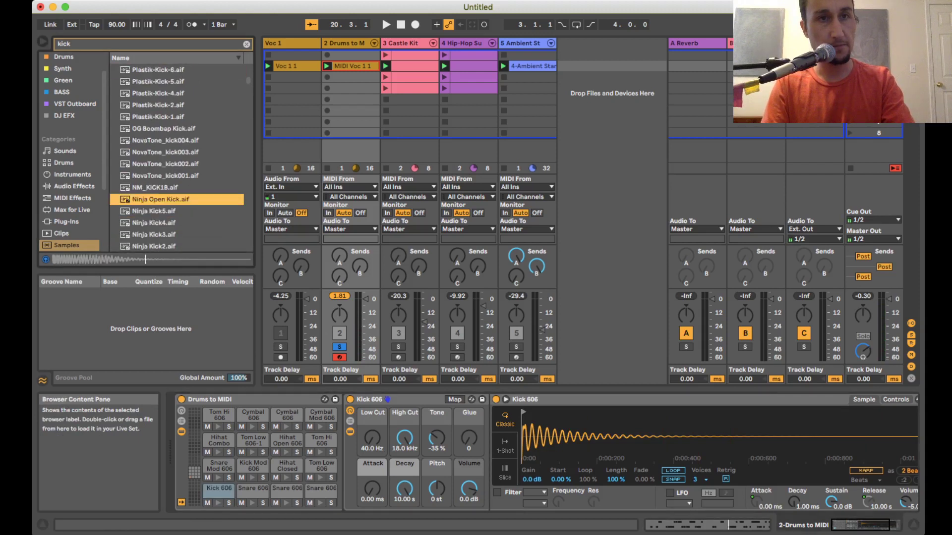
pyautogui.press('Down')
pyautogui.press('Up')
pyautogui.press('Up')
pyautogui.press('Up')
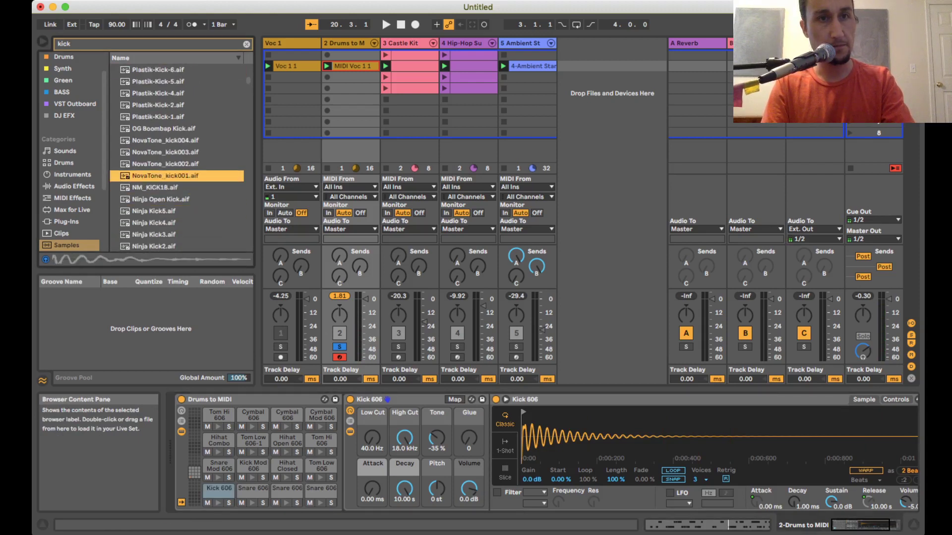
# Replace the Kick 606 drum pad's sound with the NM_KICK1B.aif sample and play the beat
pyautogui.press('Down')
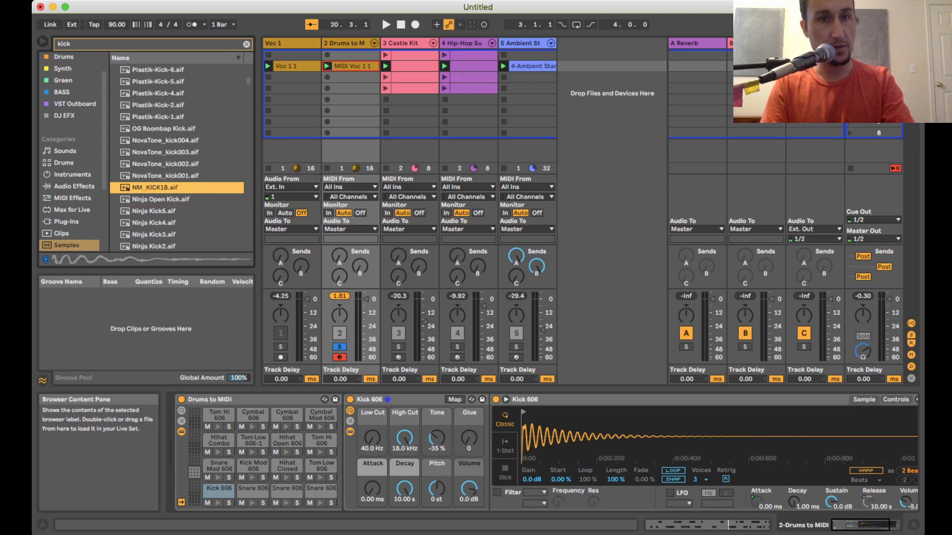
pyautogui.moveTo(154, 188); pyautogui.dragTo(218, 490)
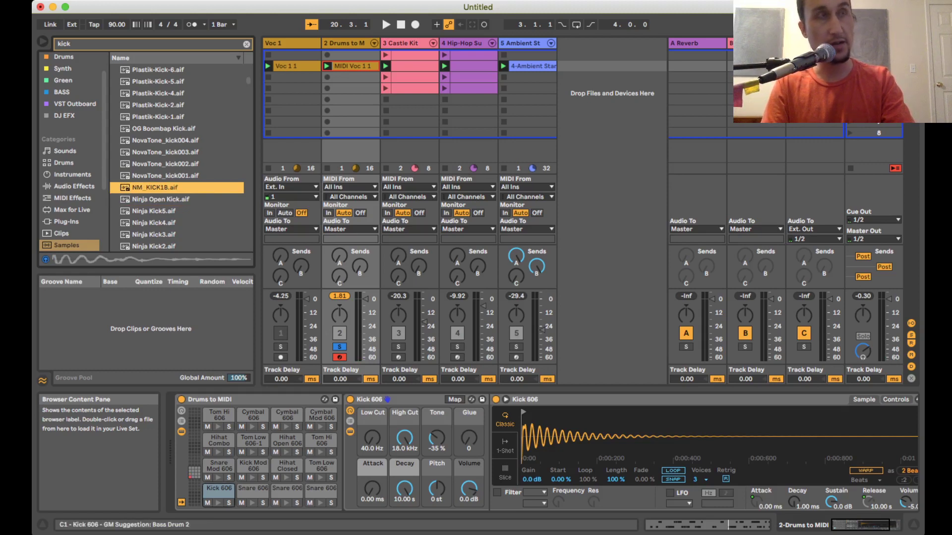
pyautogui.moveTo(218, 490); pyautogui.dragTo(228, 493)
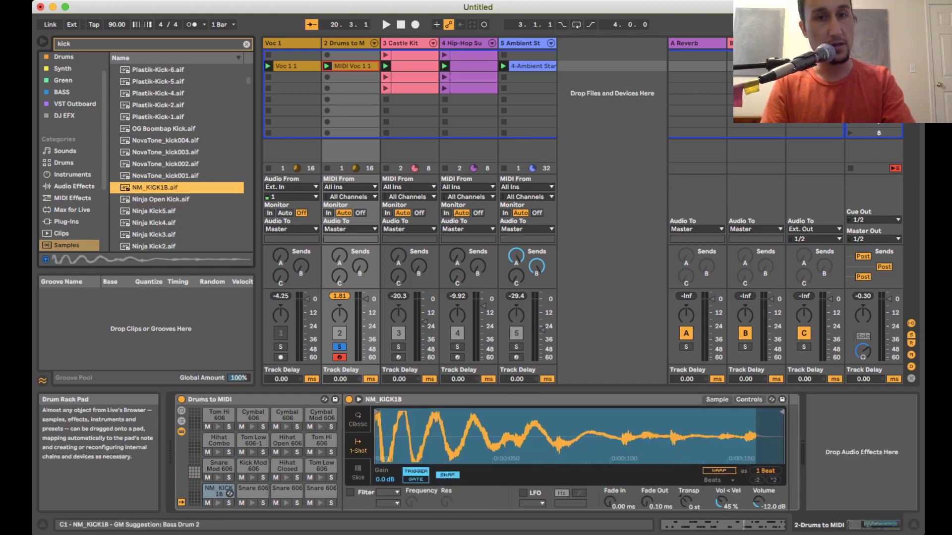
pyautogui.press('space')
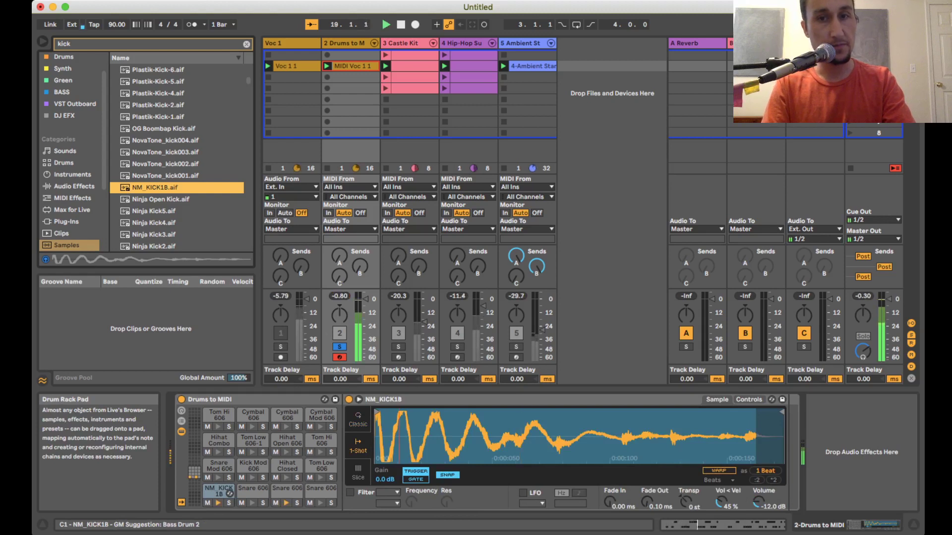
# Open the notes of the MIDI Voc 1 1 clip and select all of them
pyautogui.click(723, 525)
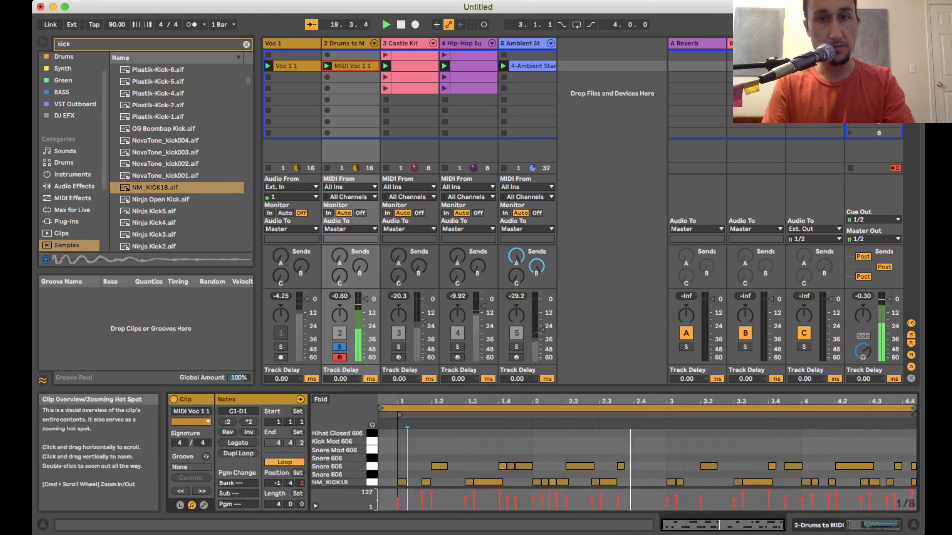
pyautogui.click(552, 482)
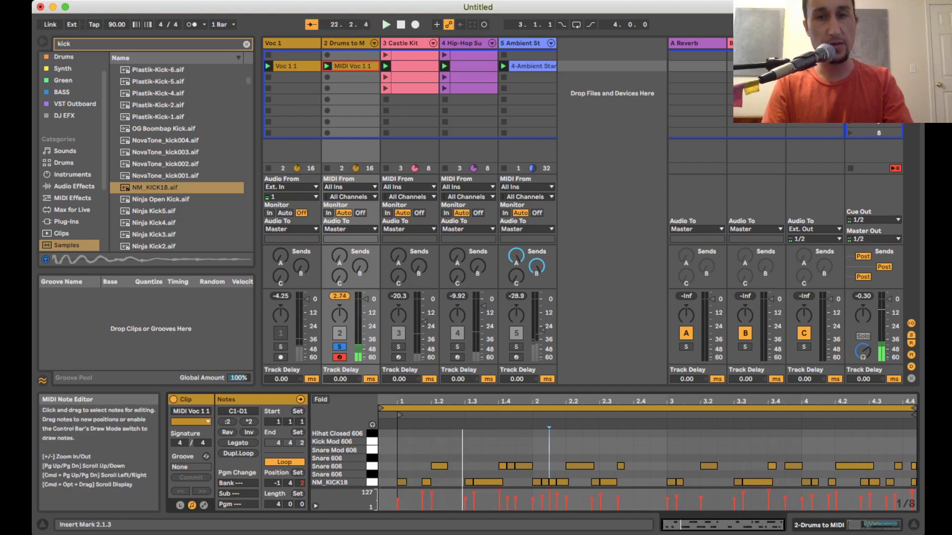
pyautogui.press('super+a')
pyautogui.press('super+Tab')
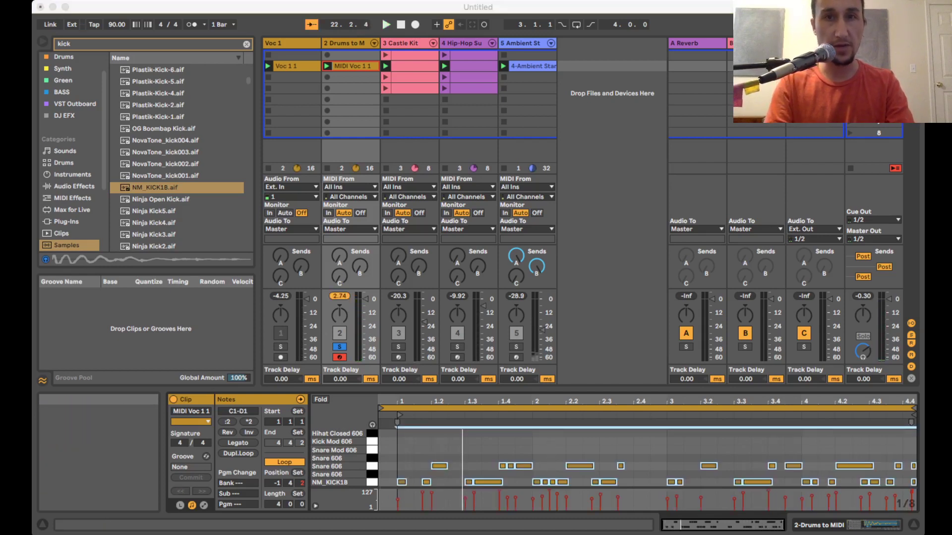
pyautogui.press('super+Tab')
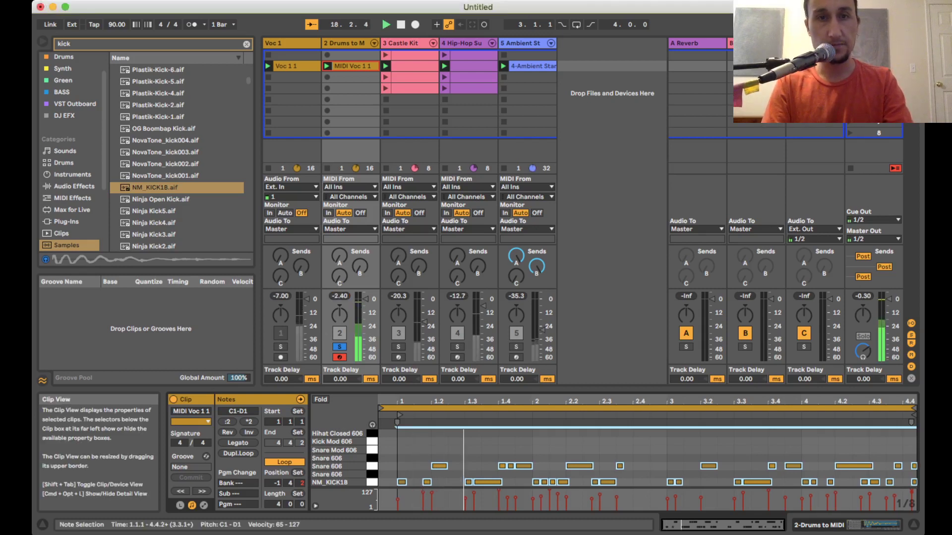
# Unsolo the Drums to MIDI track and balance its volume against a louder Castle Kit track
pyautogui.click(340, 347)
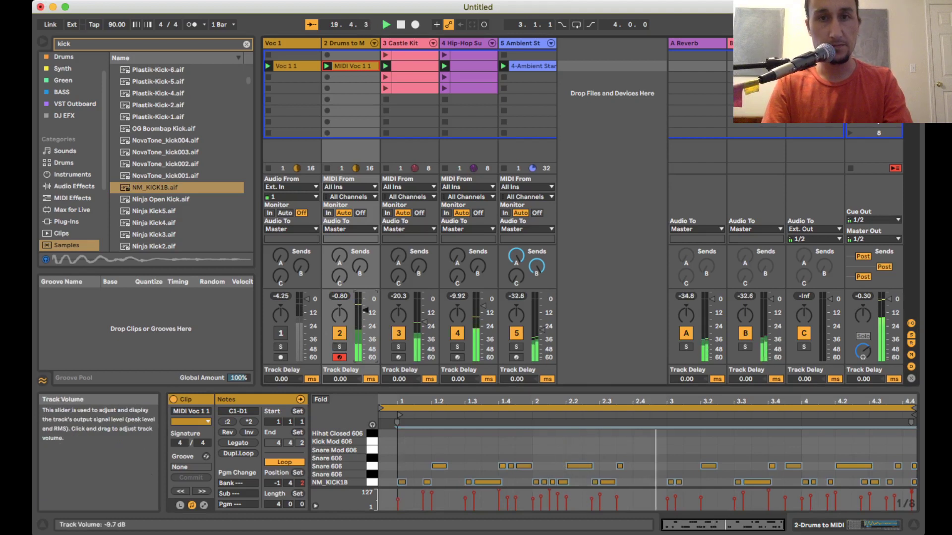
pyautogui.moveTo(365, 299); pyautogui.dragTo(365, 310)
pyautogui.moveTo(424, 323); pyautogui.dragTo(424, 311)
pyautogui.moveTo(365, 310); pyautogui.dragTo(365, 301)
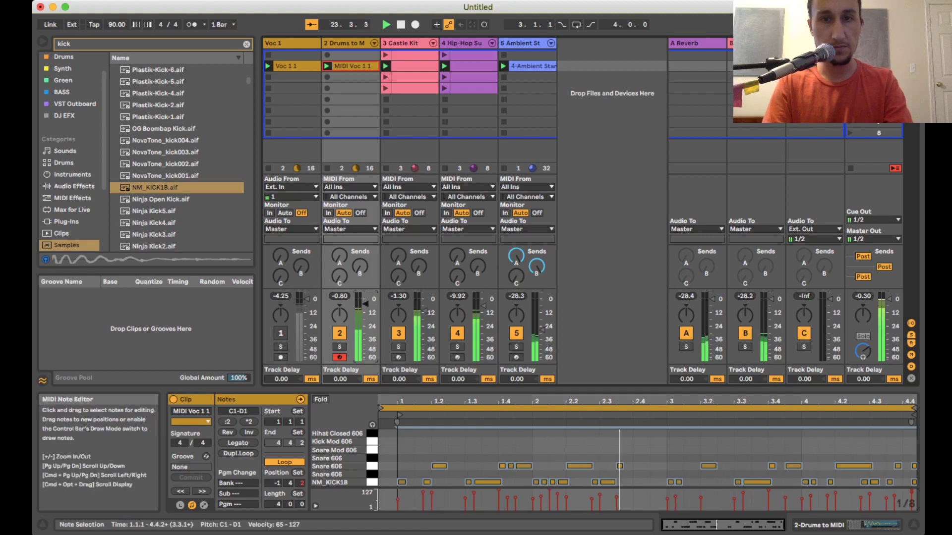
# Delete the NM_KICK1B note at 2.1.3 from the drum clip
pyautogui.click(552, 482)
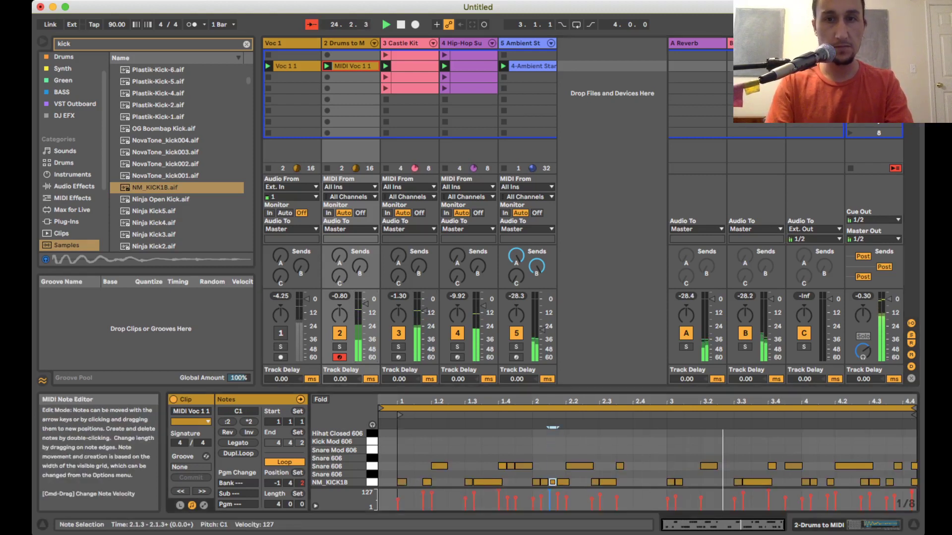
pyautogui.click(549, 427)
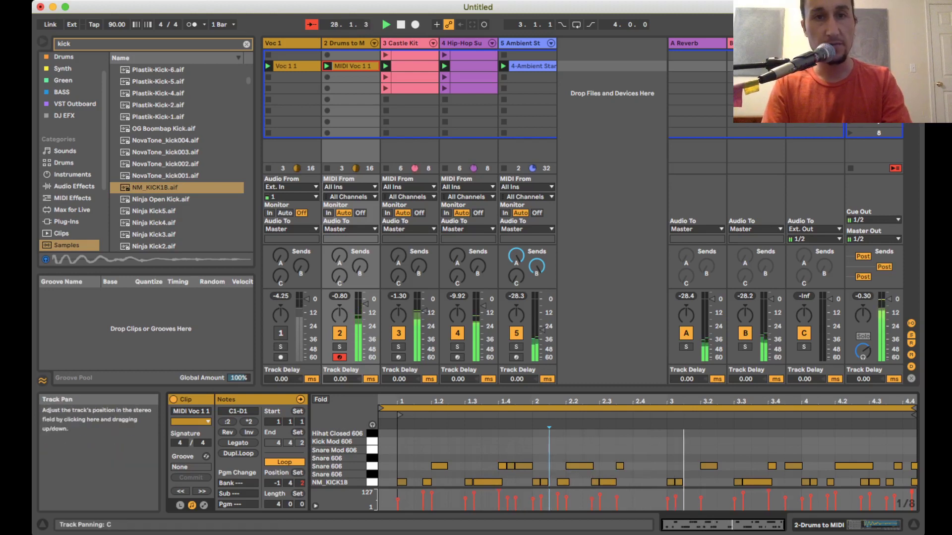
# Pan the Drums to MIDI track slightly left and the Castle Kit track to 33R
pyautogui.moveTo(339, 315); pyautogui.dragTo(339, 367)
pyautogui.moveTo(398, 315); pyautogui.dragTo(398, 264)
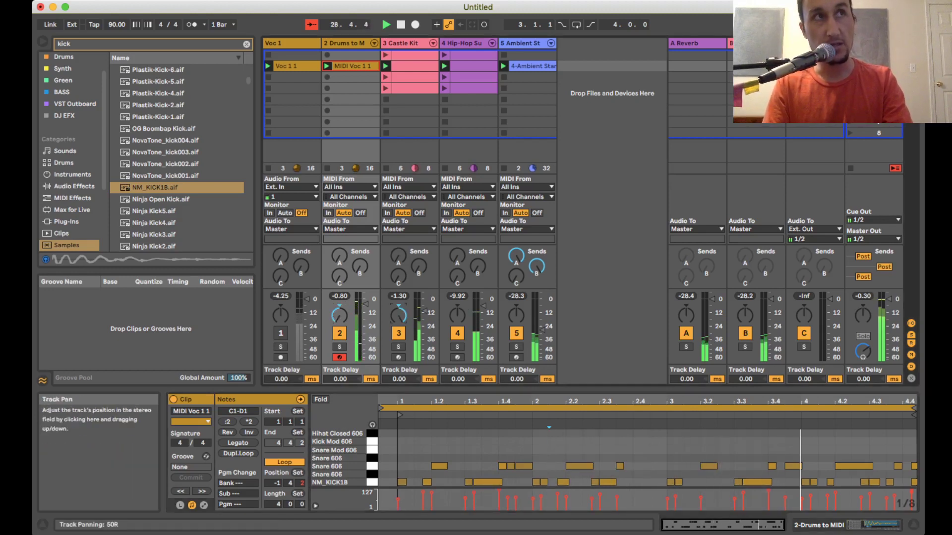
pyautogui.moveTo(398, 315); pyautogui.dragTo(399, 327)
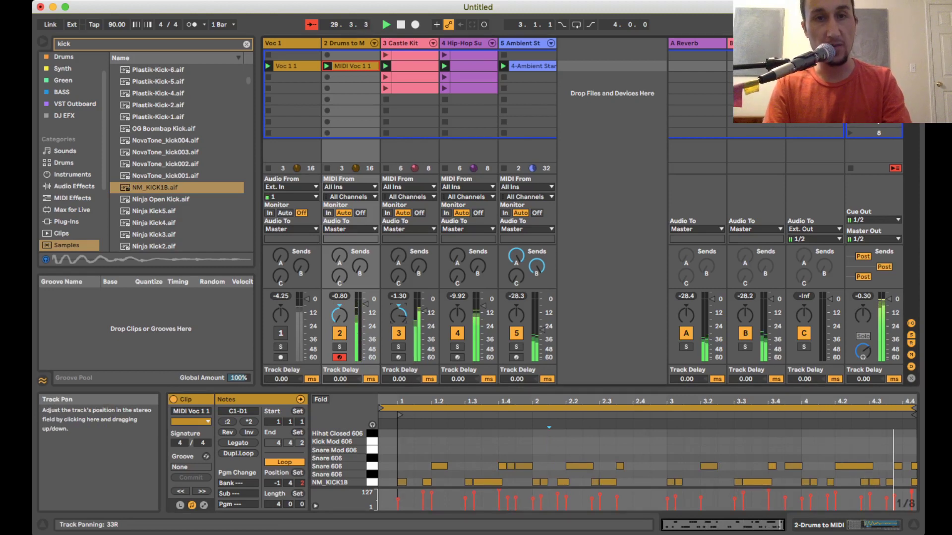
pyautogui.moveTo(339, 316); pyautogui.dragTo(339, 287)
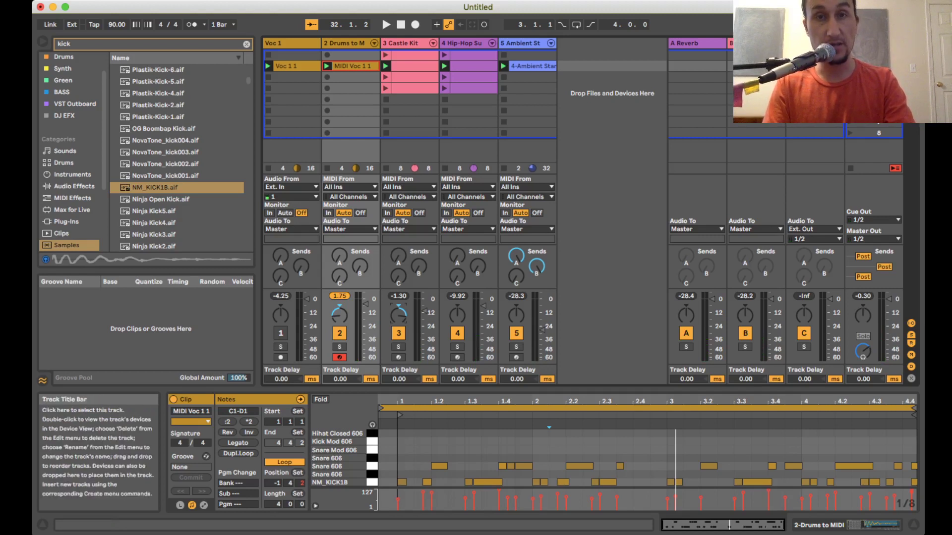
# Play the beat with the Ambient Starfield Arp track selected and pan that track to 20L
pyautogui.click(520, 43)
pyautogui.press('space')
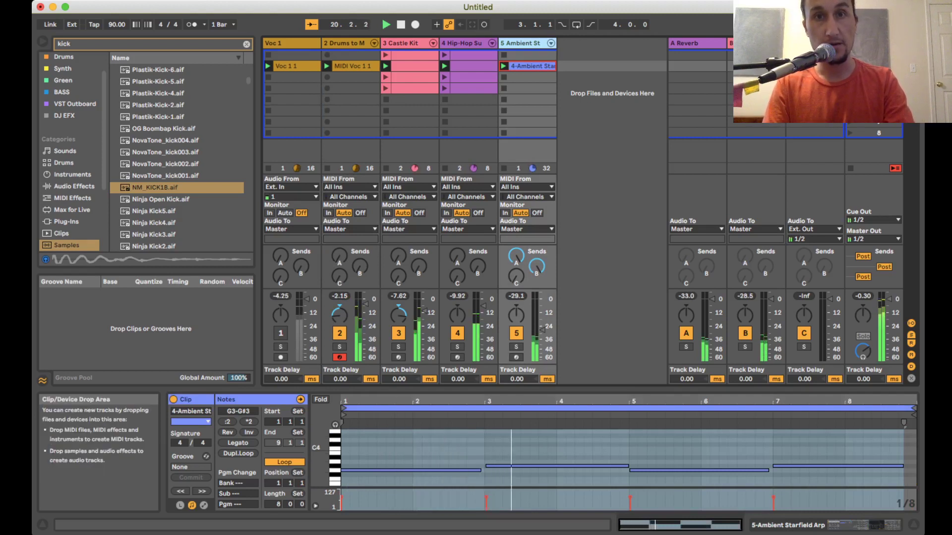
pyautogui.press('super+shift+F9')
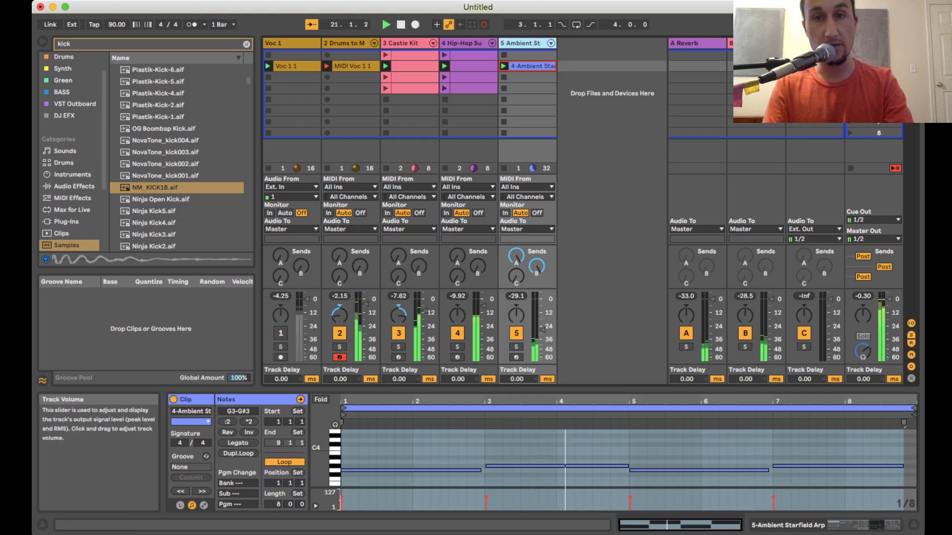
pyautogui.moveTo(516, 316)
pyautogui.mouseDown()
pyautogui.moveTo(516, 298)
pyautogui.moveTo(516, 327)
pyautogui.mouseUp()
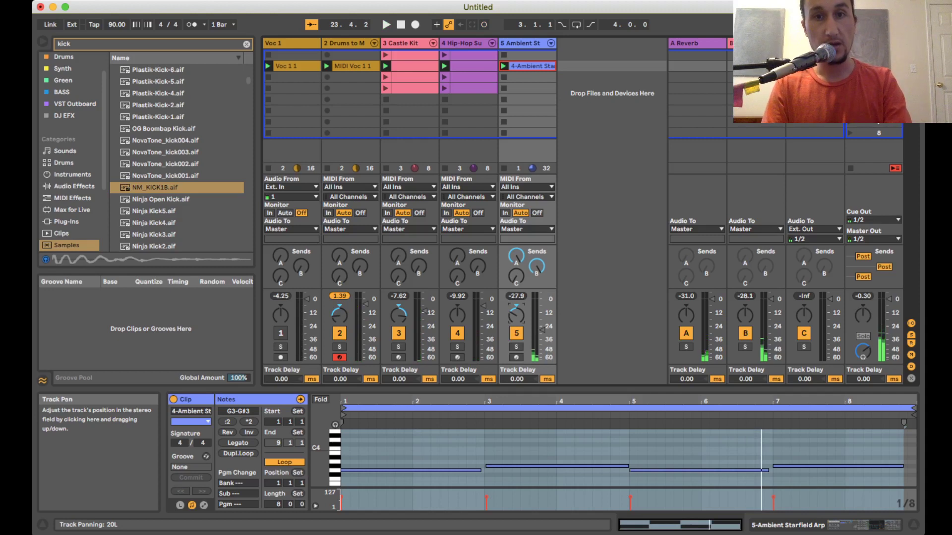
# Return the Ambient Starfield Arp track's pan to center and open its clip's Track Pan envelope
pyautogui.press('space')
pyautogui.moveTo(516, 319); pyautogui.dragTo(516, 310)
pyautogui.press('space')
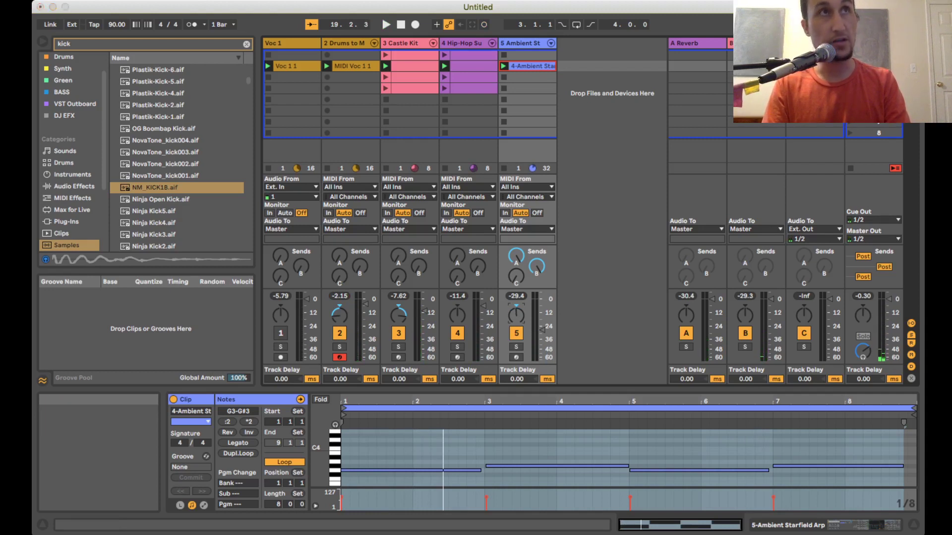
pyautogui.click(541, 323)
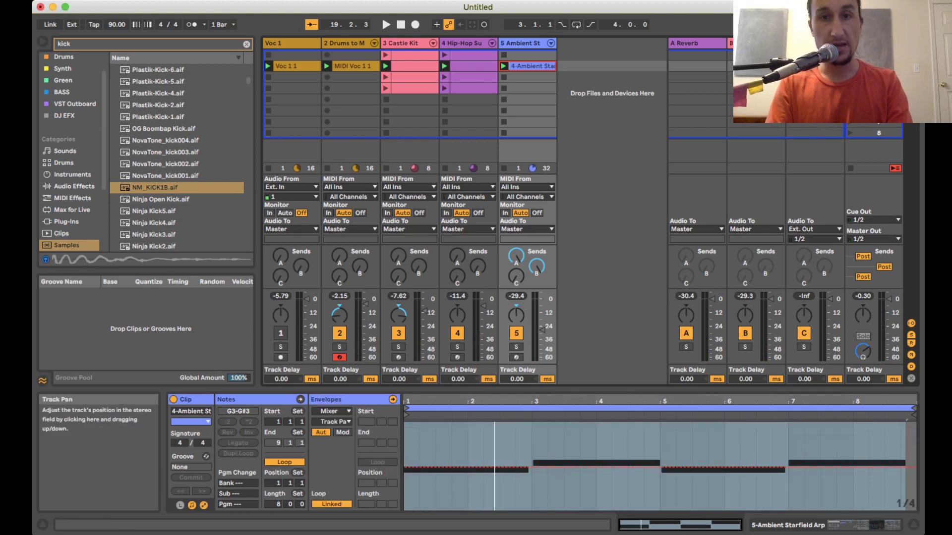
# Draw a Track Pan envelope swinging from left at bar 1 to right in bar 3, left in bar 5 and right near bar 8
pyautogui.click(473, 468)
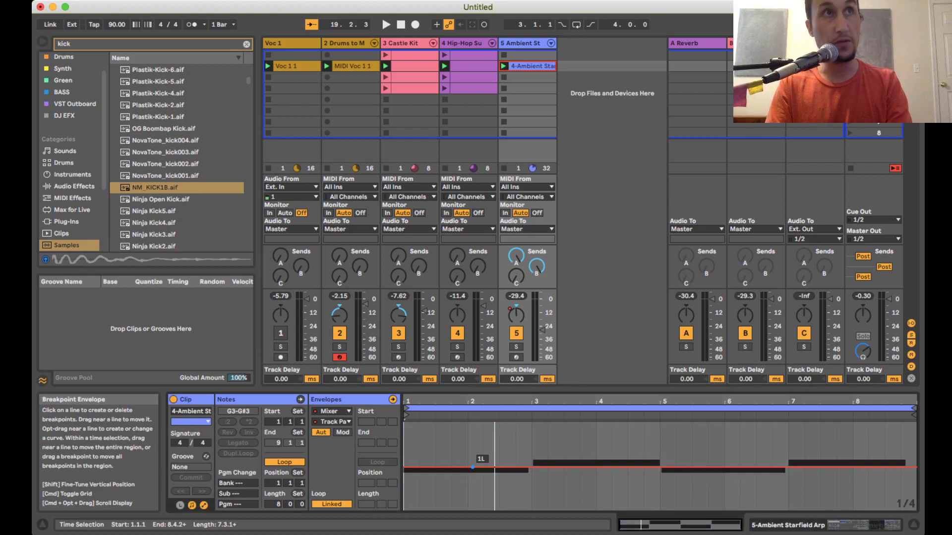
pyautogui.moveTo(472, 467); pyautogui.dragTo(435, 490)
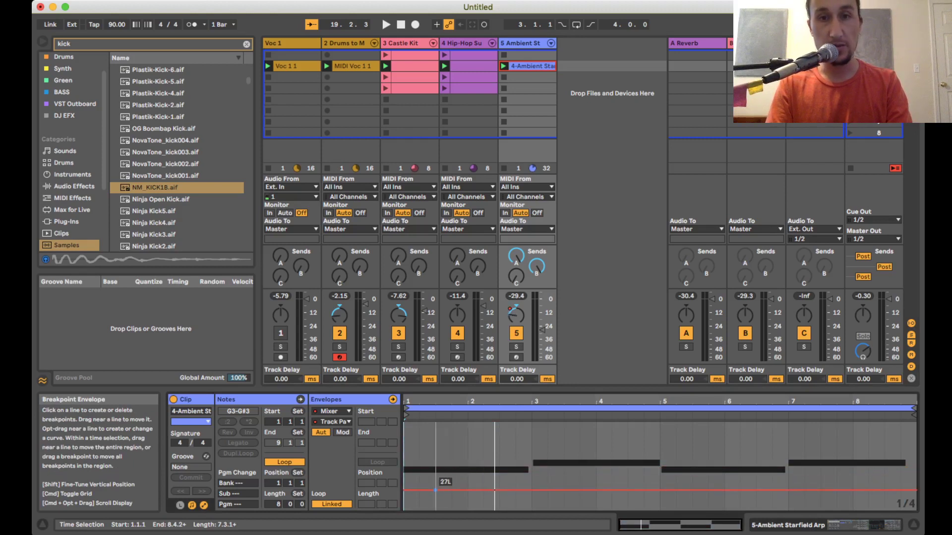
pyautogui.moveTo(564, 490); pyautogui.dragTo(564, 435)
pyautogui.moveTo(667, 436); pyautogui.dragTo(853, 441)
pyautogui.press('space')
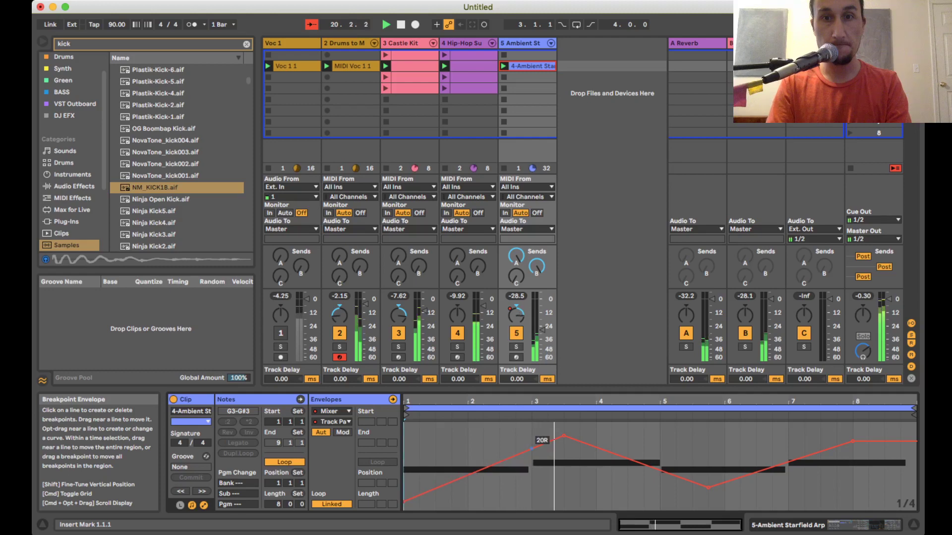
pyautogui.moveTo(563, 435); pyautogui.dragTo(563, 430)
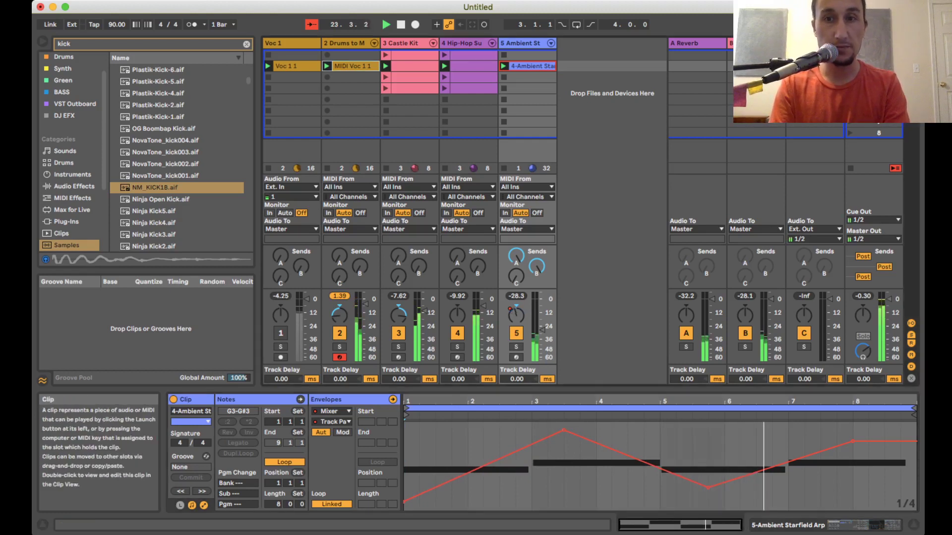
# Solo the D1 Snare 606 pad in the Drums to MIDI rack along with its track during playback
pyautogui.click(353, 66)
pyautogui.click(865, 525)
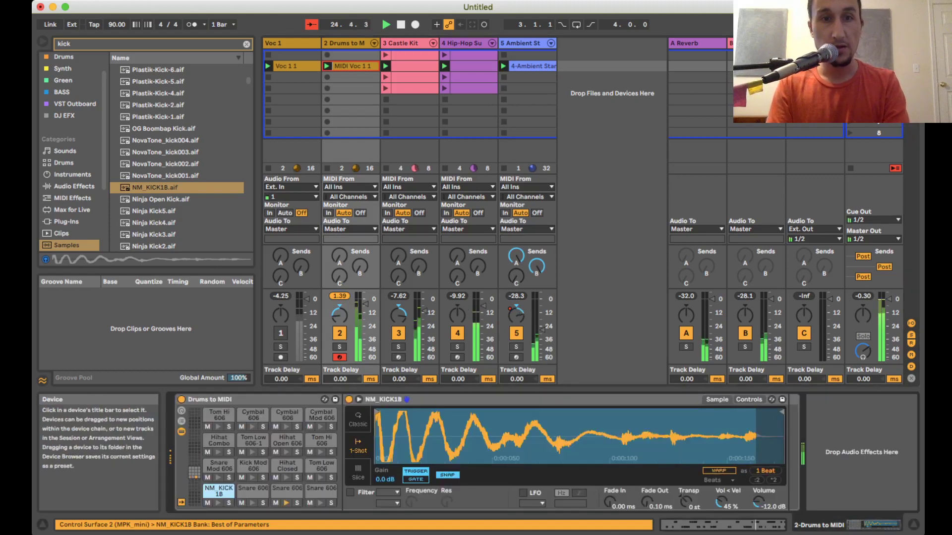
pyautogui.click(298, 494)
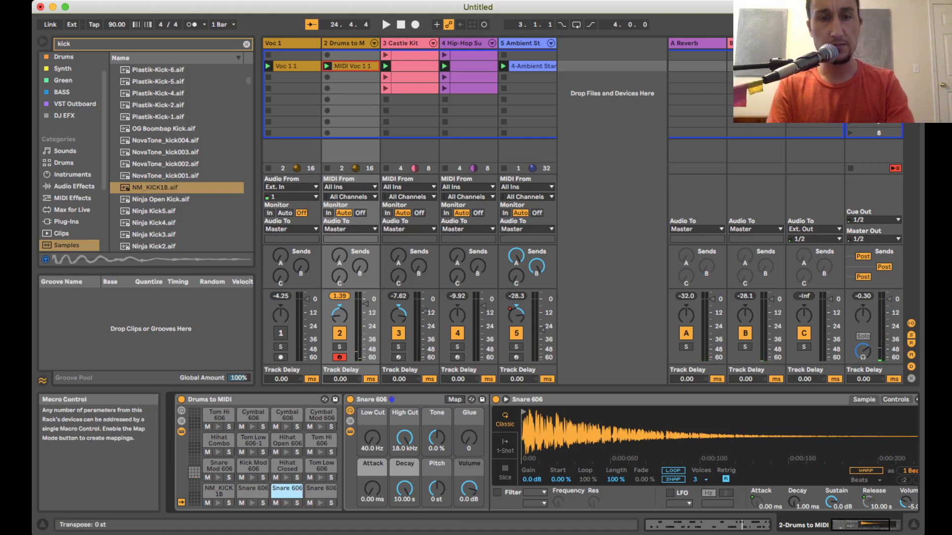
pyautogui.click(298, 495)
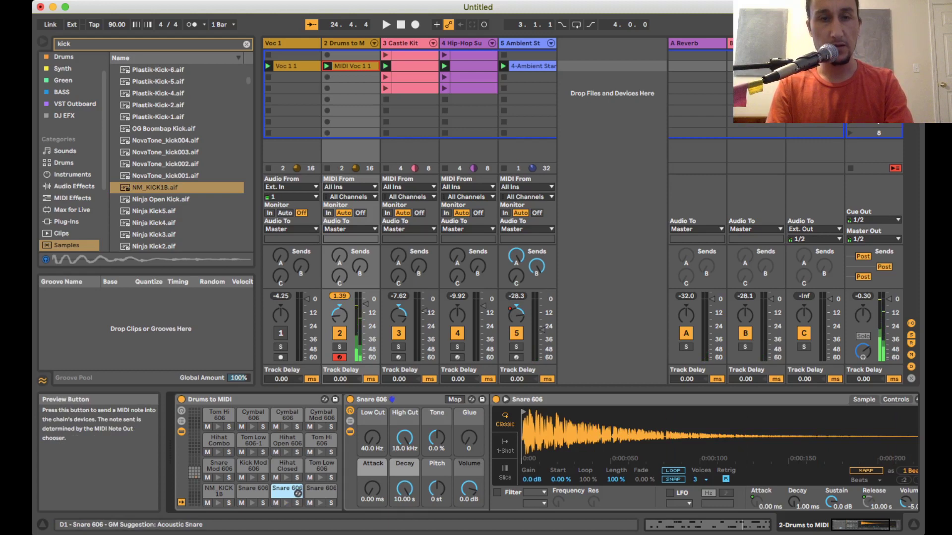
pyautogui.click(297, 502)
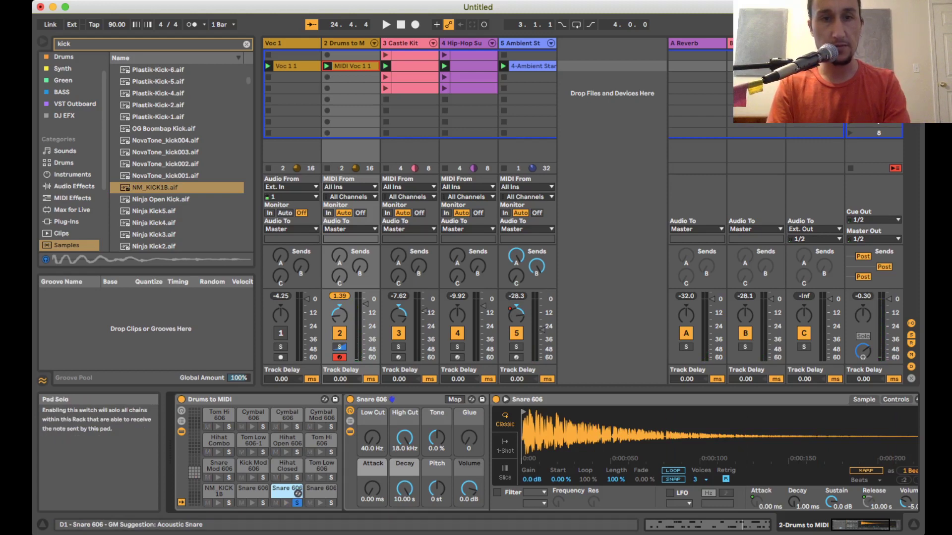
pyautogui.press('space')
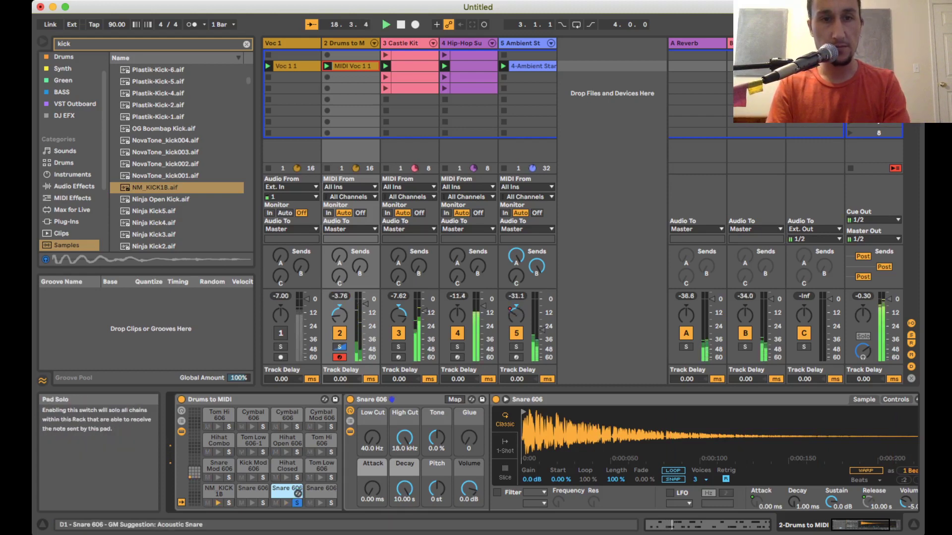
pyautogui.click(297, 501)
pyautogui.click(297, 502)
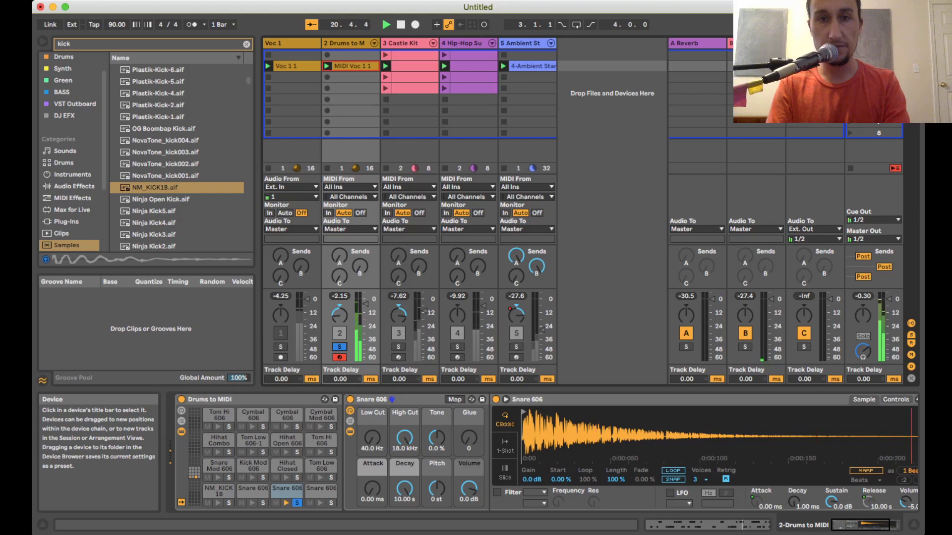
# Set the soloed Snare 606's Pitch to -6 st and its Tone to -39%
pyautogui.moveTo(436, 489); pyautogui.dragTo(437, 486)
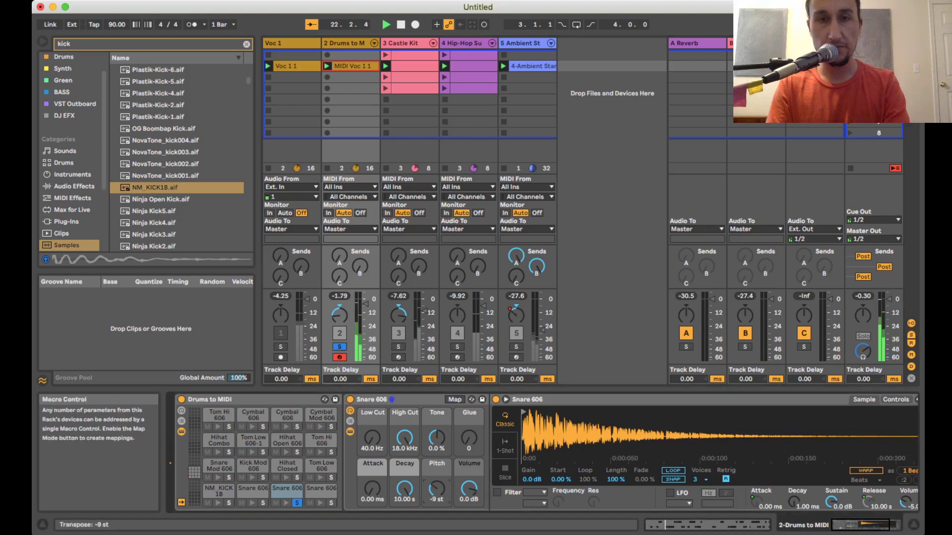
pyautogui.moveTo(437, 489); pyautogui.dragTo(437, 483)
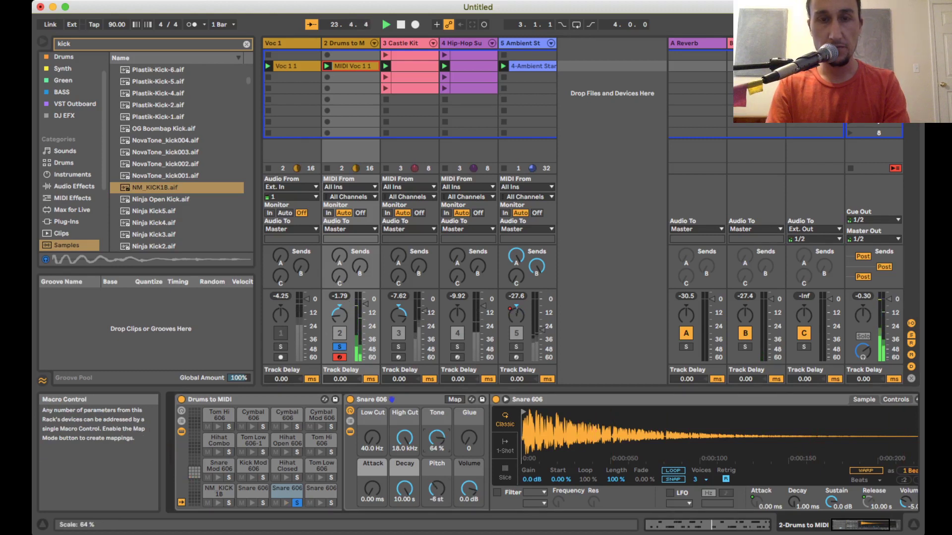
pyautogui.moveTo(437, 438); pyautogui.dragTo(437, 488)
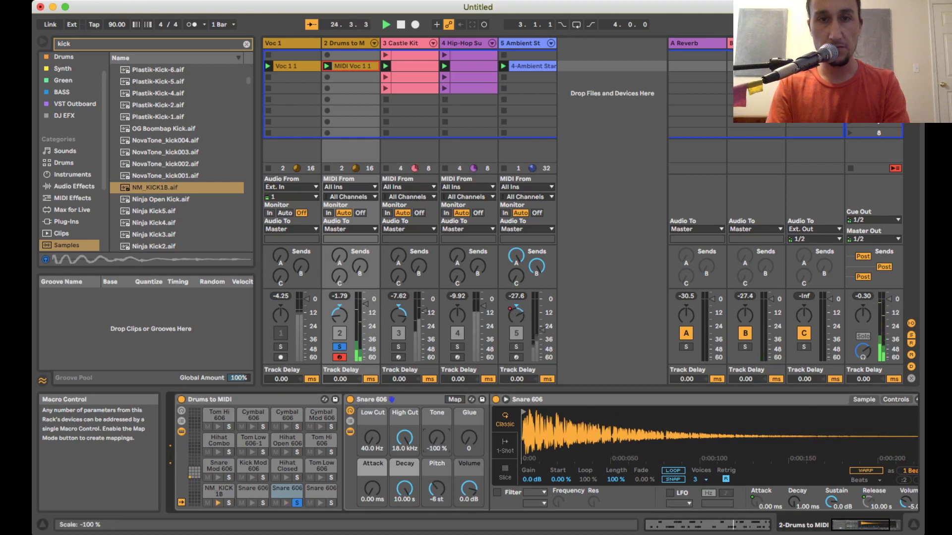
pyautogui.moveTo(437, 439); pyautogui.dragTo(437, 437)
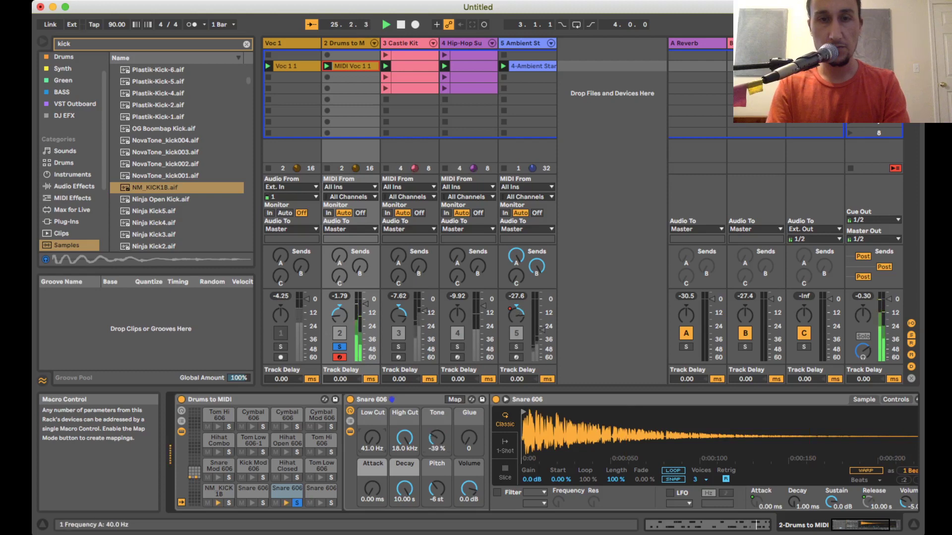
# Set the snare's Low Cut to 573 Hz, High Cut to 5.27 kHz, Attack to 24.3 ms, Volume to 6.0 dB and Glue to 92
pyautogui.moveTo(372, 439); pyautogui.dragTo(373, 448)
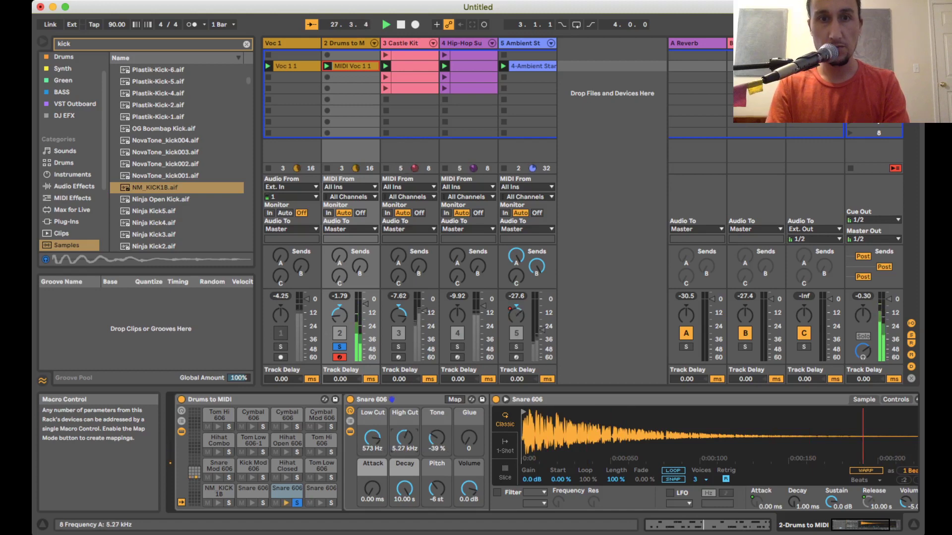
pyautogui.moveTo(372, 488)
pyautogui.mouseDown()
pyautogui.moveTo(372, 479)
pyautogui.moveTo(373, 490)
pyautogui.mouseUp()
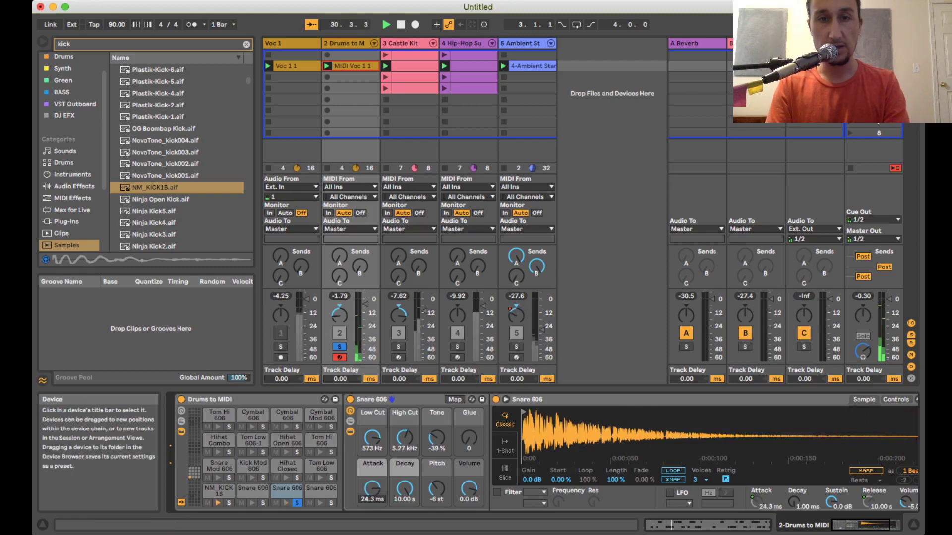
pyautogui.moveTo(469, 489); pyautogui.dragTo(469, 485)
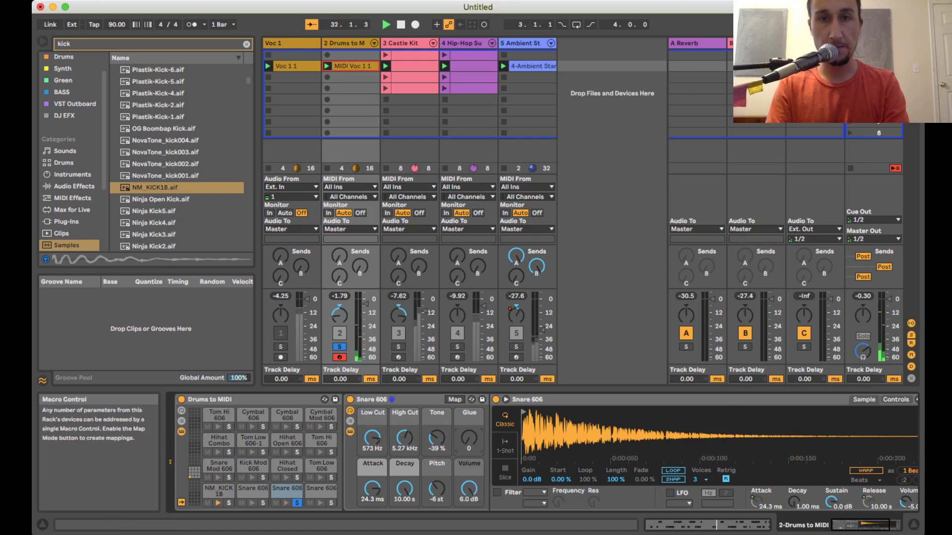
pyautogui.moveTo(469, 439)
pyautogui.mouseDown()
pyautogui.moveTo(469, 420)
pyautogui.moveTo(469, 448)
pyautogui.mouseUp()
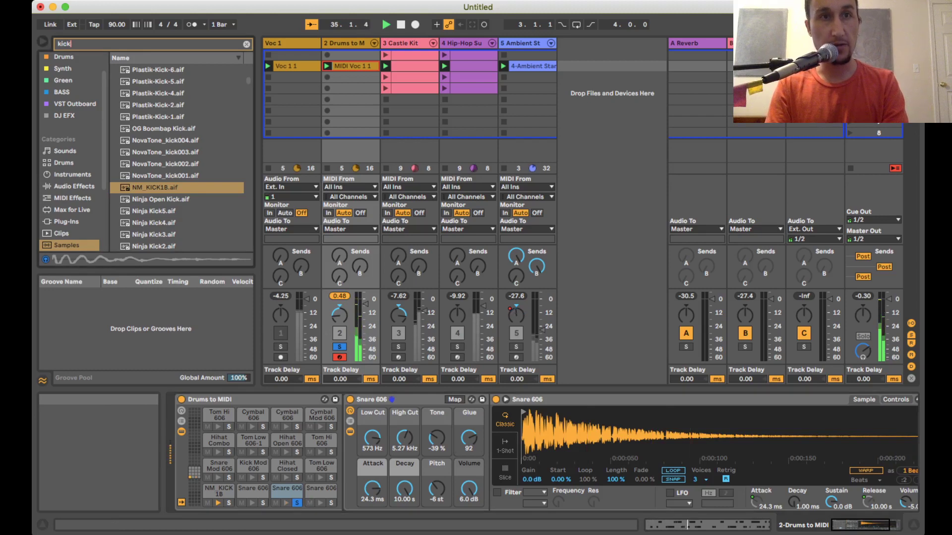
# Add the Reverb audio effect to the Snare 606, with its input filter at 1.24 kHz, bandwidth 3.33 and Dry/Wet 25%
pyautogui.press('super+a')
pyautogui.write('re')
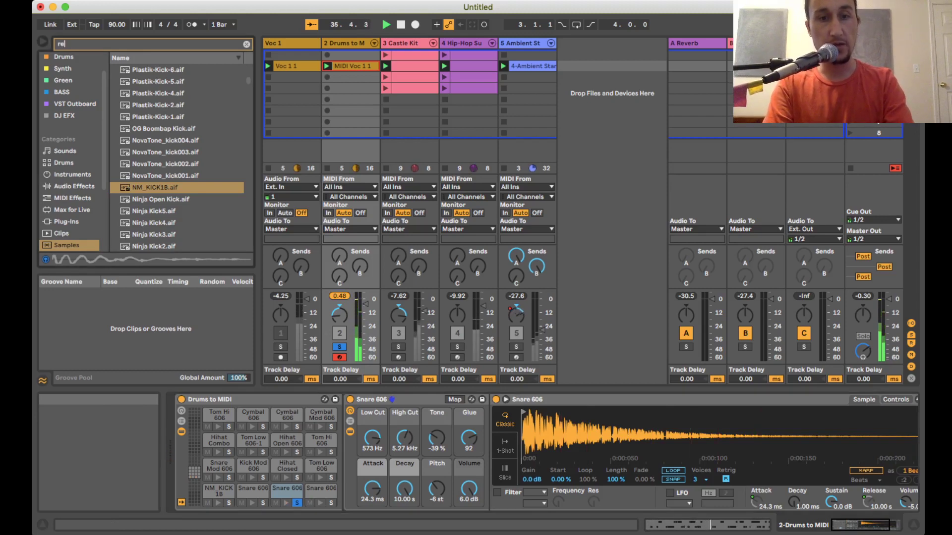
pyautogui.write('verb')
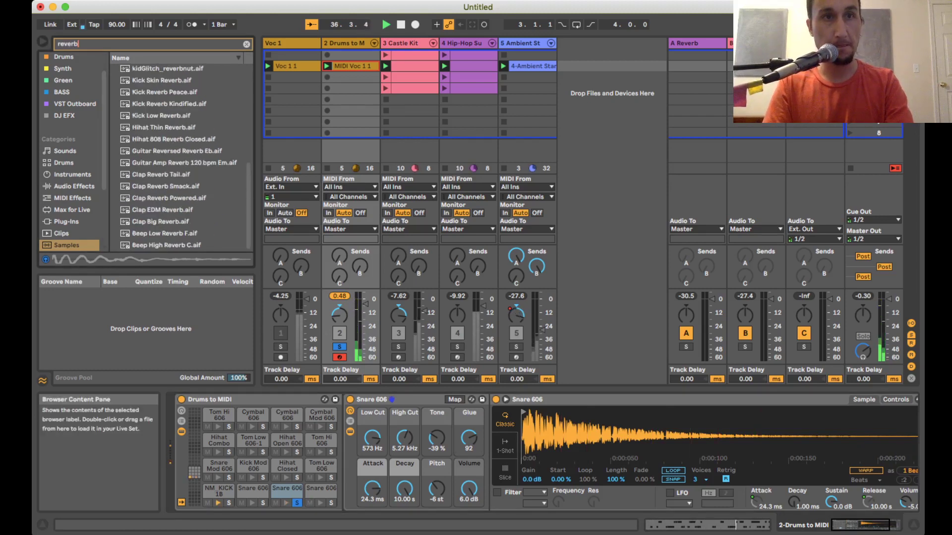
pyautogui.click(69, 186)
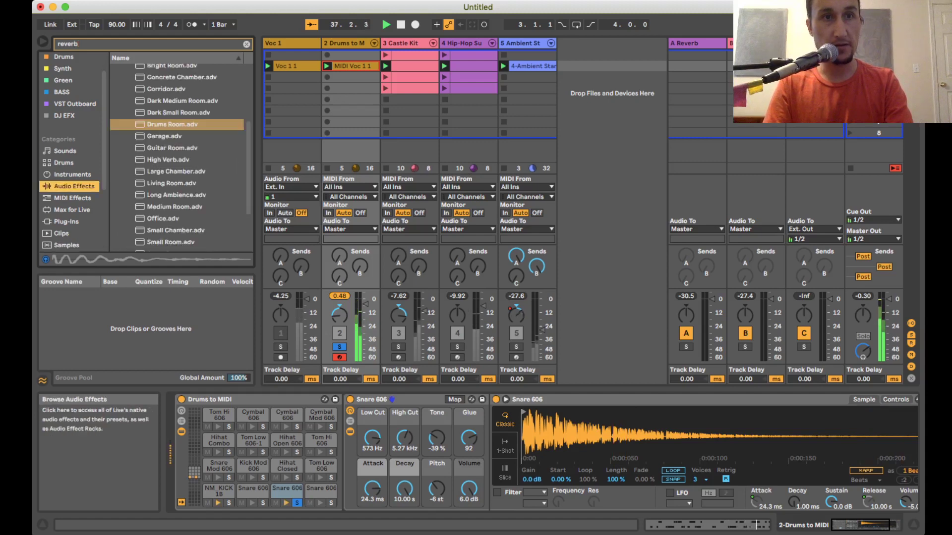
pyautogui.scroll(3, 176, 159)
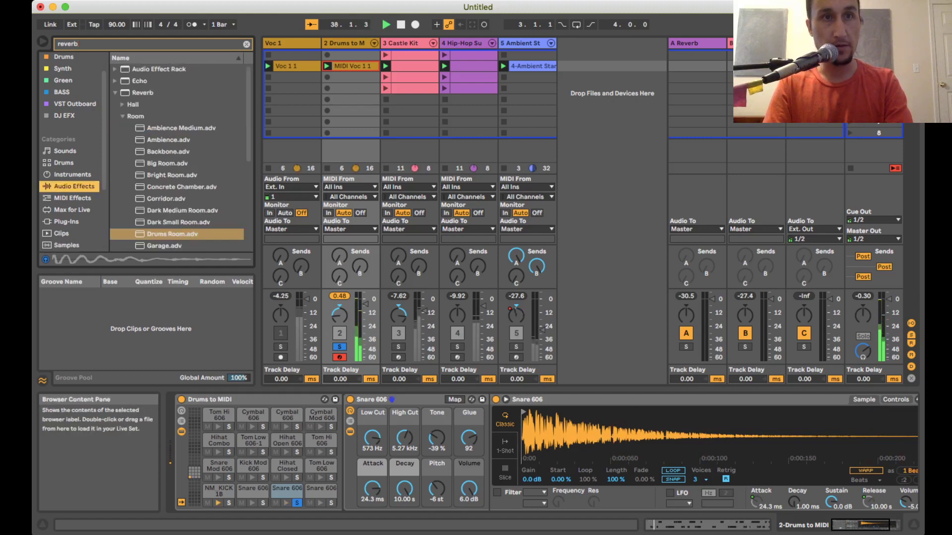
pyautogui.click(143, 92)
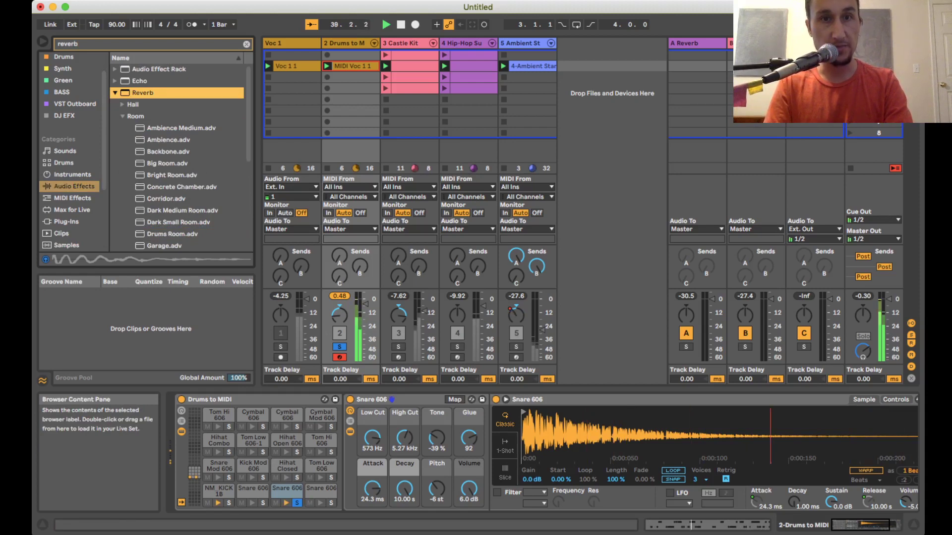
pyautogui.press('Return')
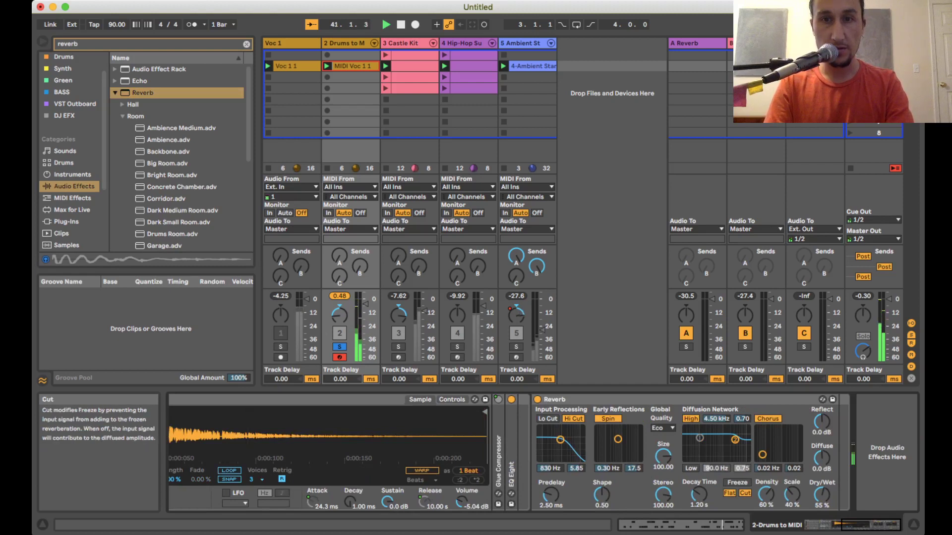
pyautogui.moveTo(560, 440); pyautogui.dragTo(562, 446)
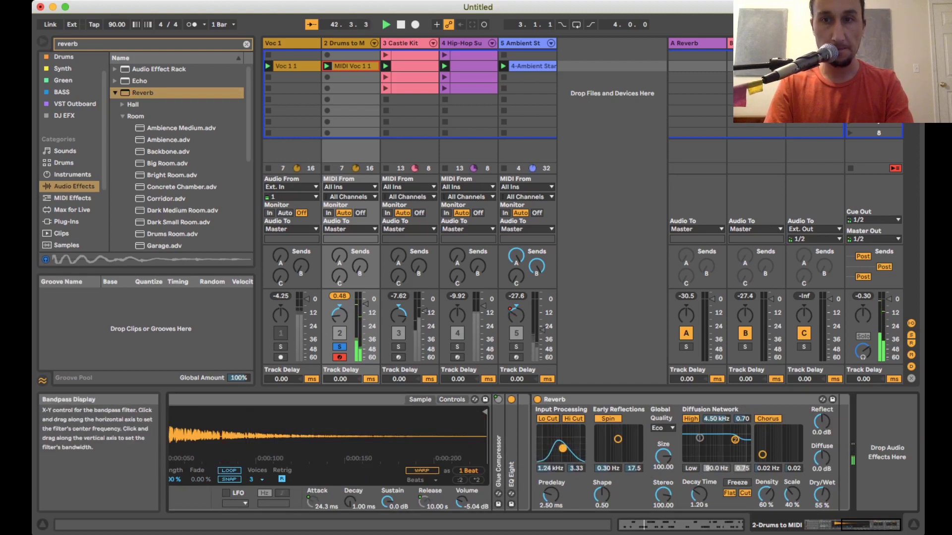
pyautogui.moveTo(822, 494); pyautogui.dragTo(822, 503)
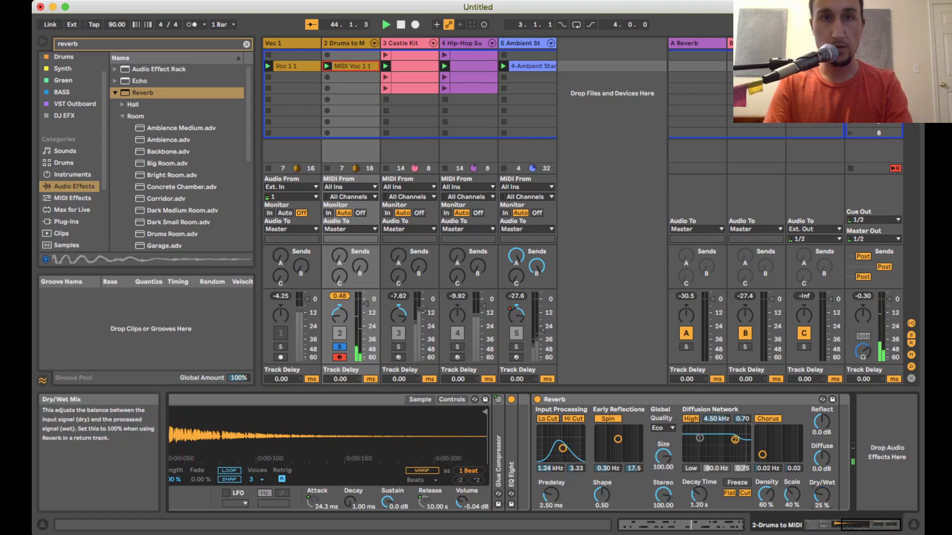
# Unsolo the Drums to MIDI track and the D1 Snare 606 pad
pyautogui.click(340, 347)
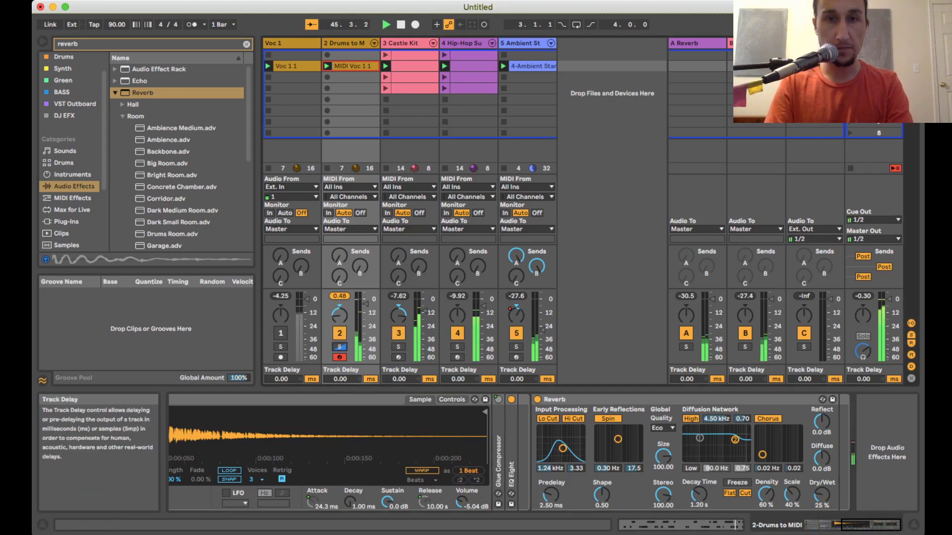
pyautogui.click(681, 525)
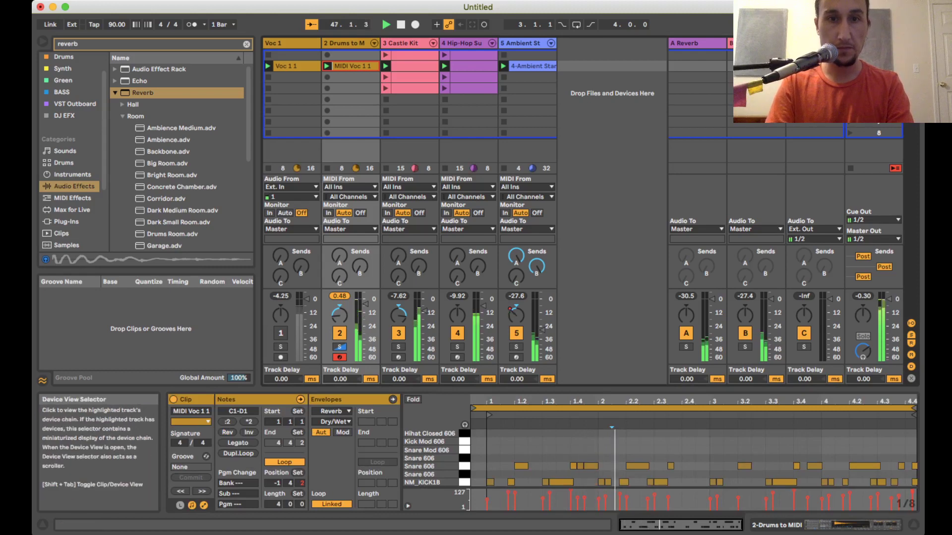
pyautogui.click(822, 525)
pyautogui.hscroll(-10, 298, 448)
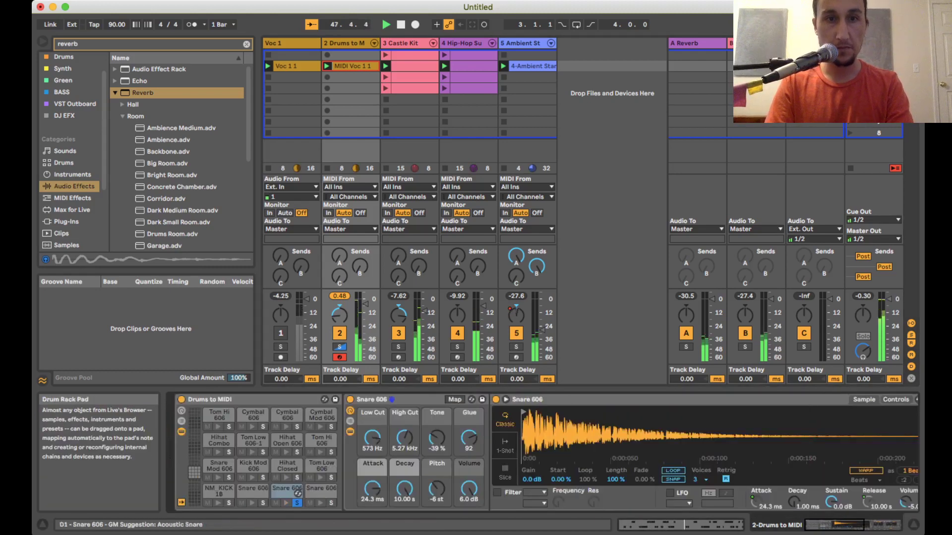
pyautogui.click(297, 502)
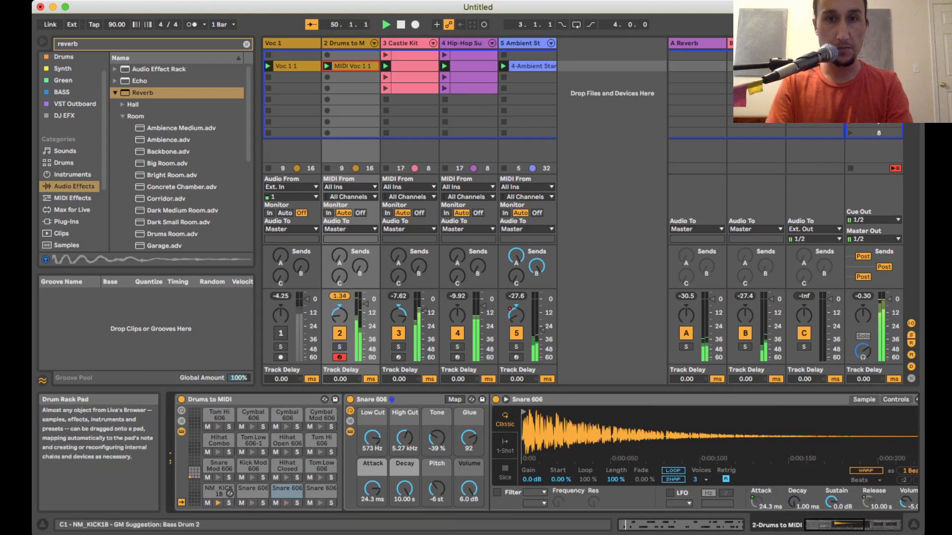
# Transpose the NM_KICK1B pad's sample to +36 st and play the full beat
pyautogui.click(219, 491)
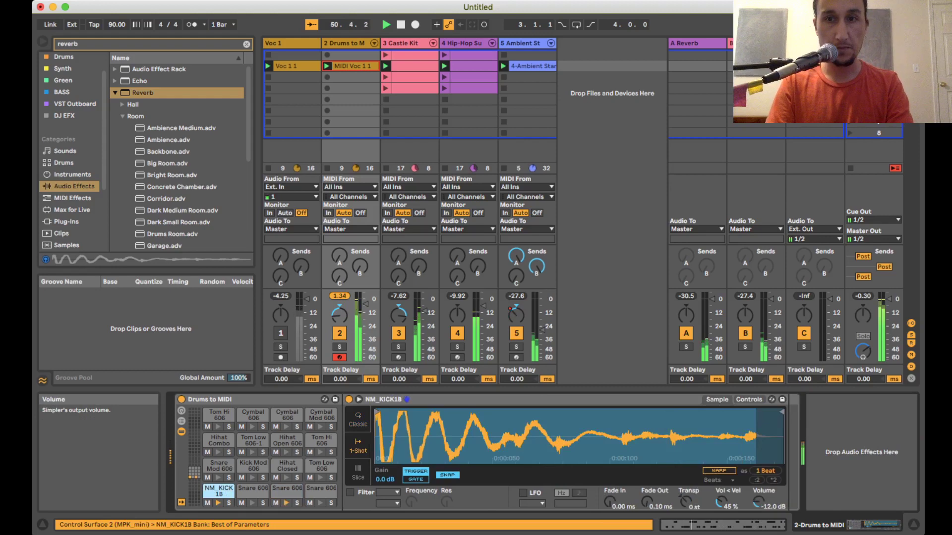
pyautogui.moveTo(685, 501); pyautogui.dragTo(686, 466)
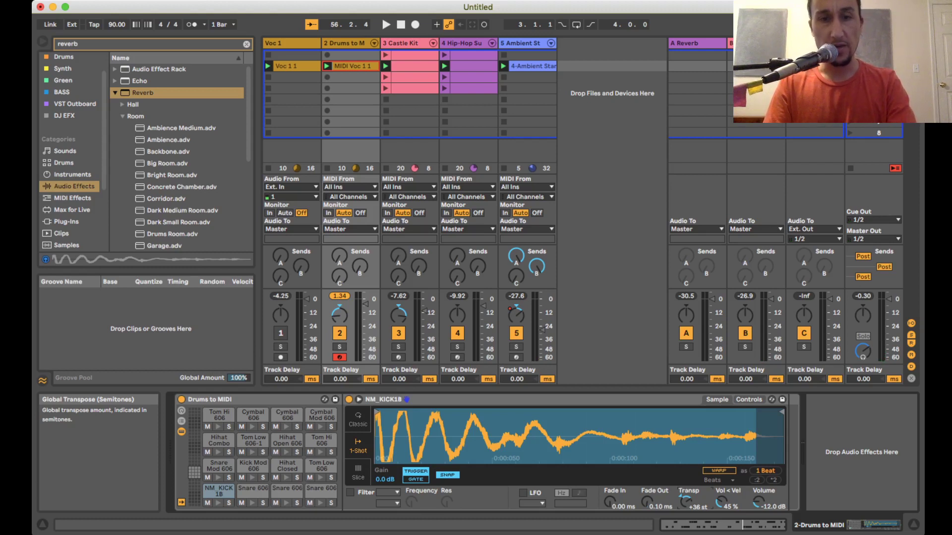
pyautogui.press('space')
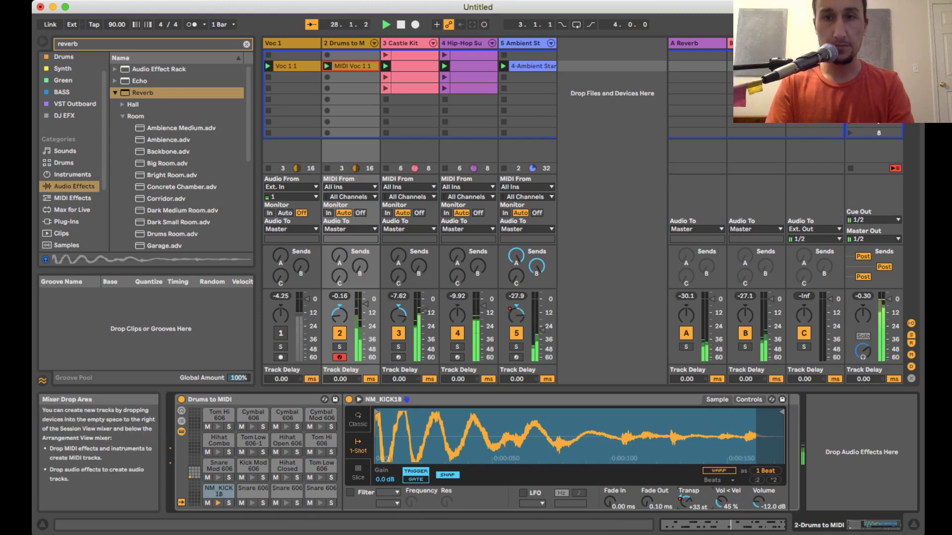
# Lower the NM_KICK1B pad's sample volume to -14.9 dB
pyautogui.moveTo(758, 503)
pyautogui.mouseDown()
pyautogui.moveTo(758, 487)
pyautogui.moveTo(758, 504)
pyautogui.mouseUp()
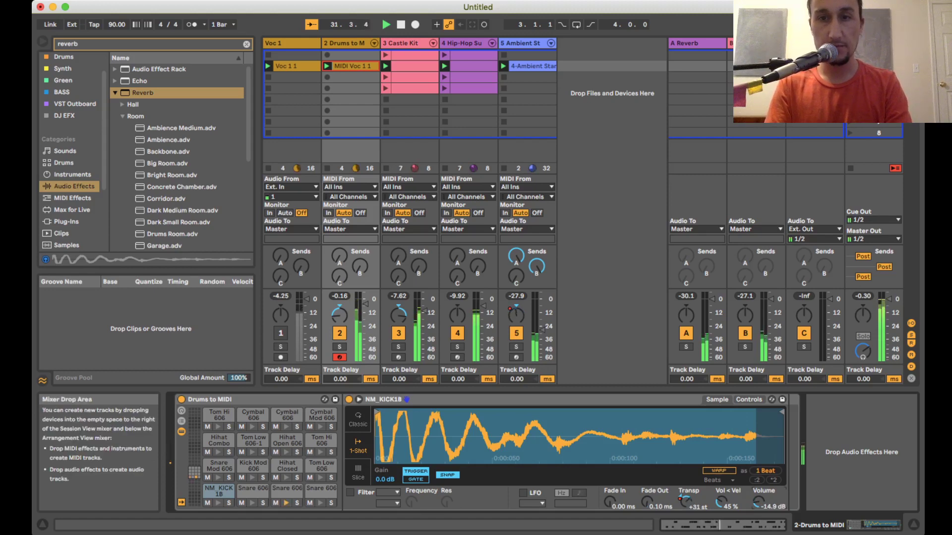
# In the MIDI Voc 1 1 clip, draw two 1/16 NM_KICK1B notes from 1.4.2 and two more from 2.4.2
pyautogui.click(724, 524)
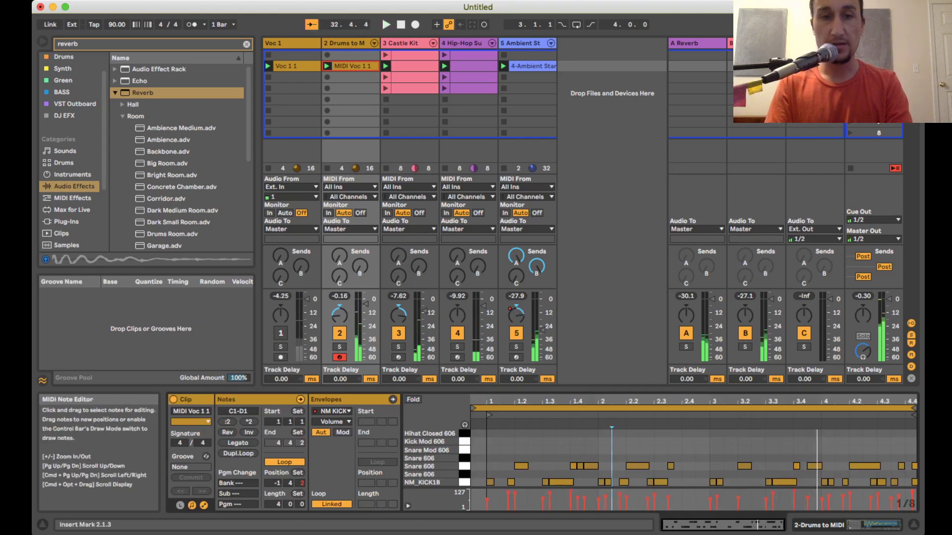
pyautogui.press('b')
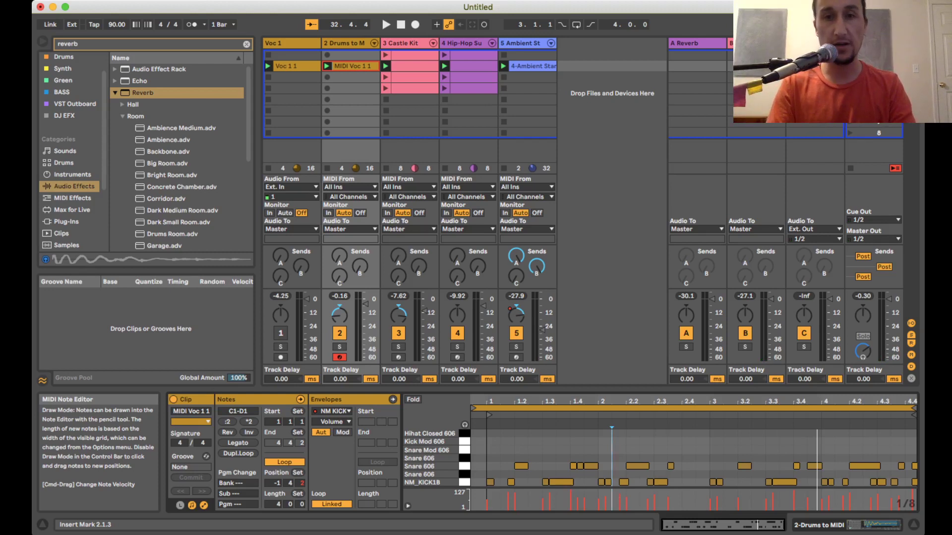
pyautogui.scroll(1, 689, 459)
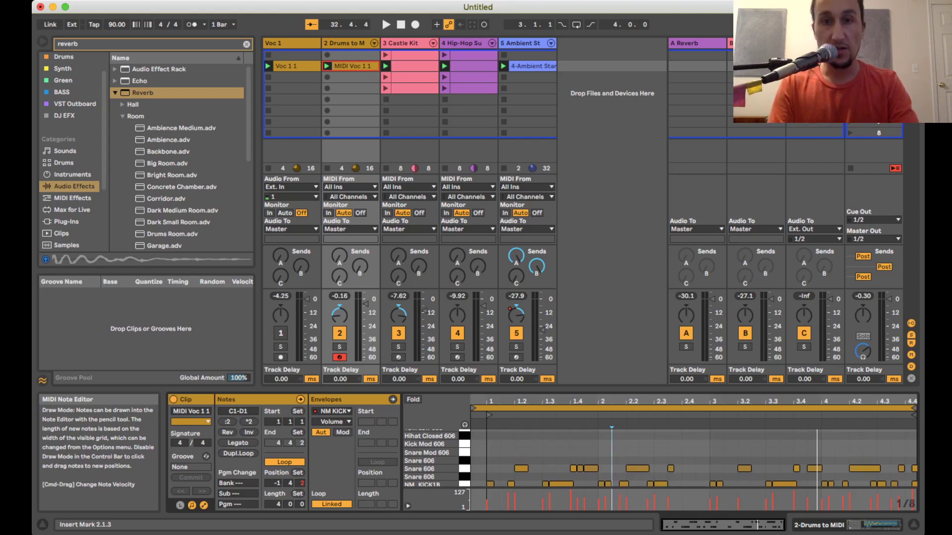
pyautogui.scroll(-1, 659, 458)
pyautogui.press('super+1')
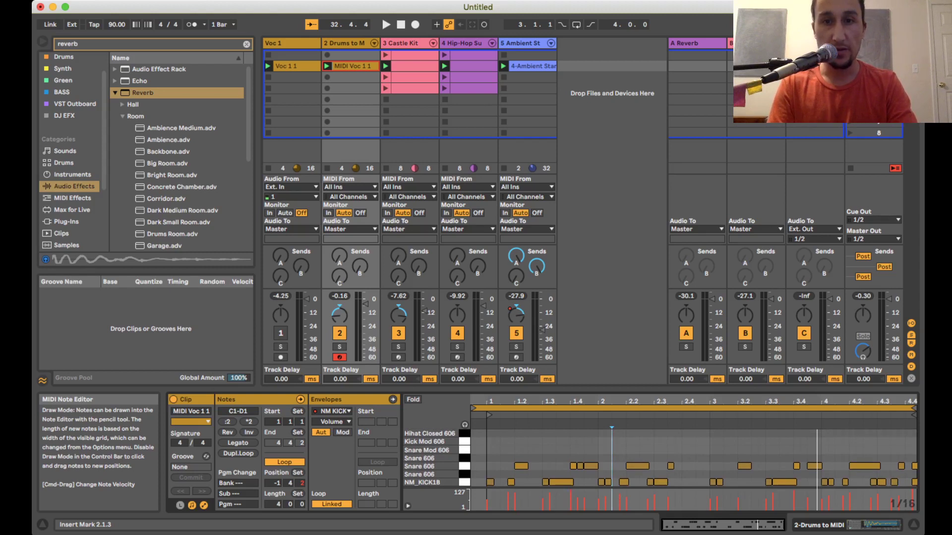
pyautogui.moveTo(580, 482); pyautogui.dragTo(588, 482)
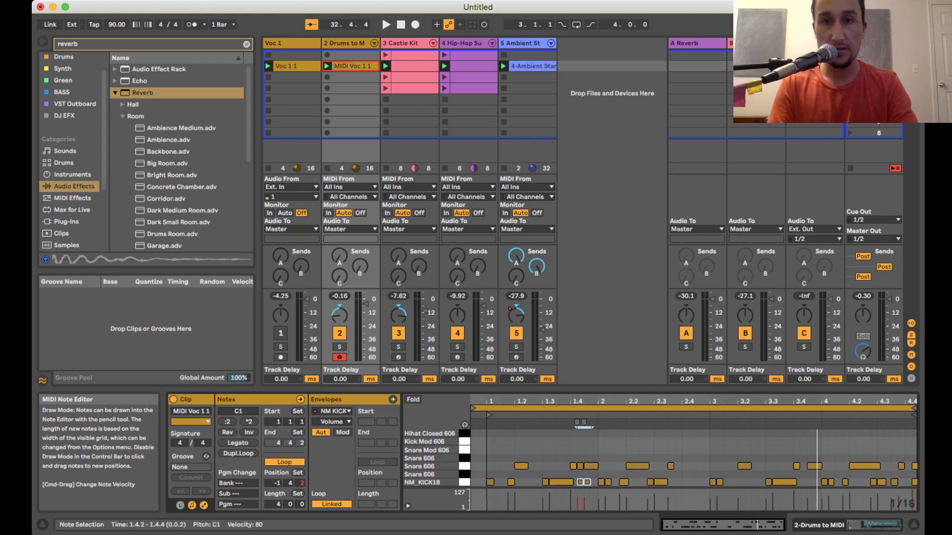
pyautogui.moveTo(692, 483); pyautogui.dragTo(699, 483)
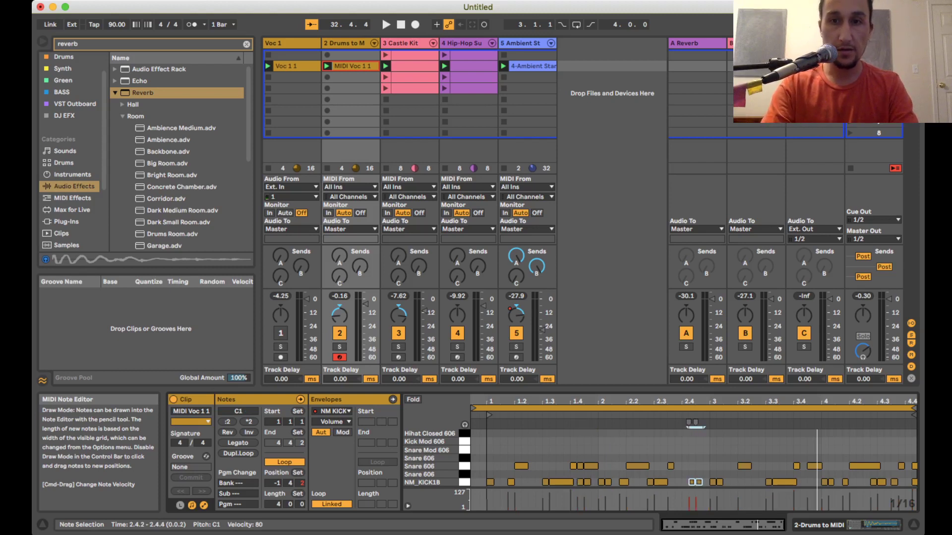
# Draw a roll of three consecutive 1/64 NM_KICK1B notes from 2.4.1 and play the clip
pyautogui.press('+')
pyautogui.press('+')
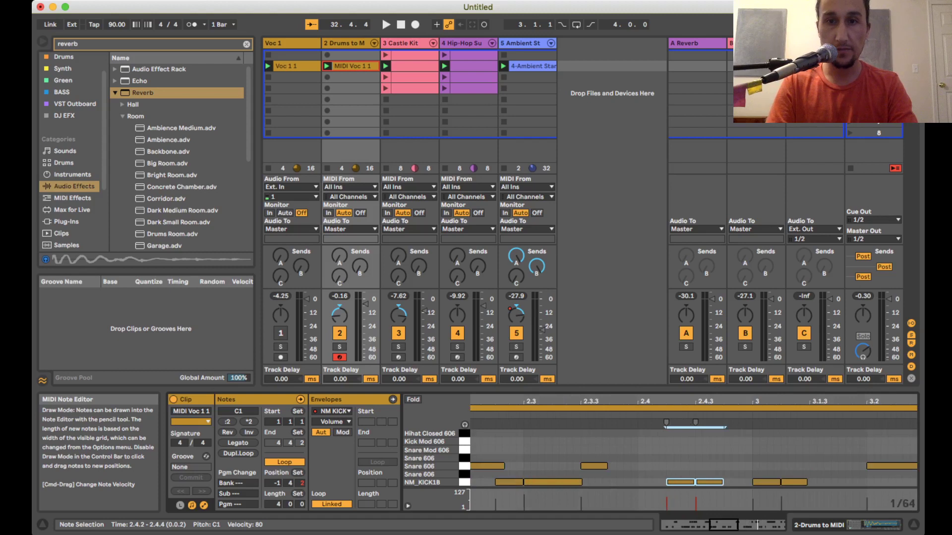
pyautogui.moveTo(641, 482); pyautogui.dragTo(655, 483)
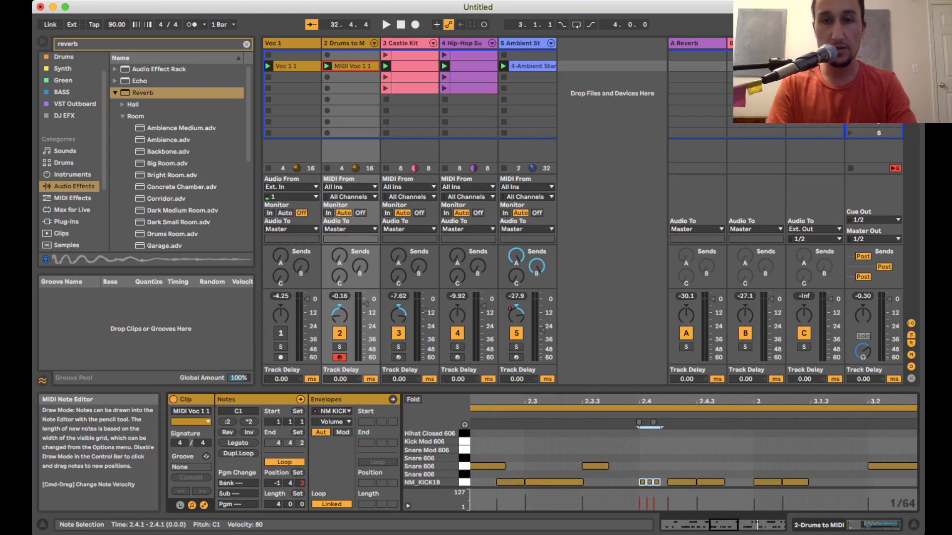
pyautogui.press('space')
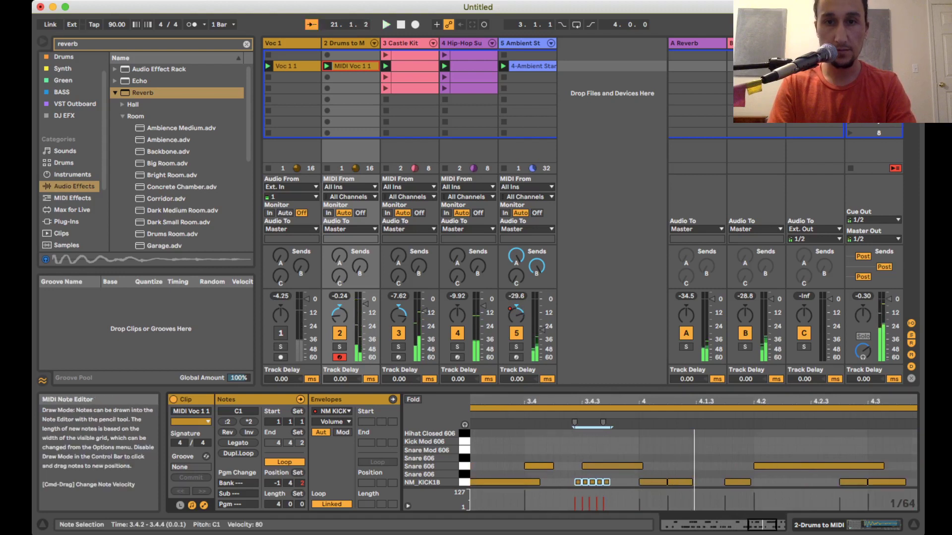
# Reshape the 1/64 kick roll around 3.4.2 by adding a note before it and removing its last two notes, and play the result
pyautogui.click(571, 482)
pyautogui.click(607, 483)
pyautogui.click(600, 482)
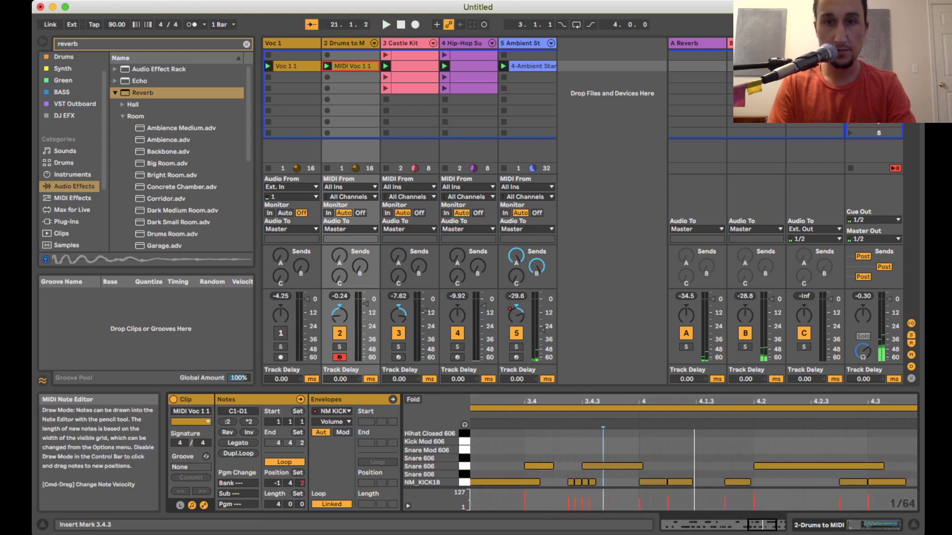
pyautogui.press('space')
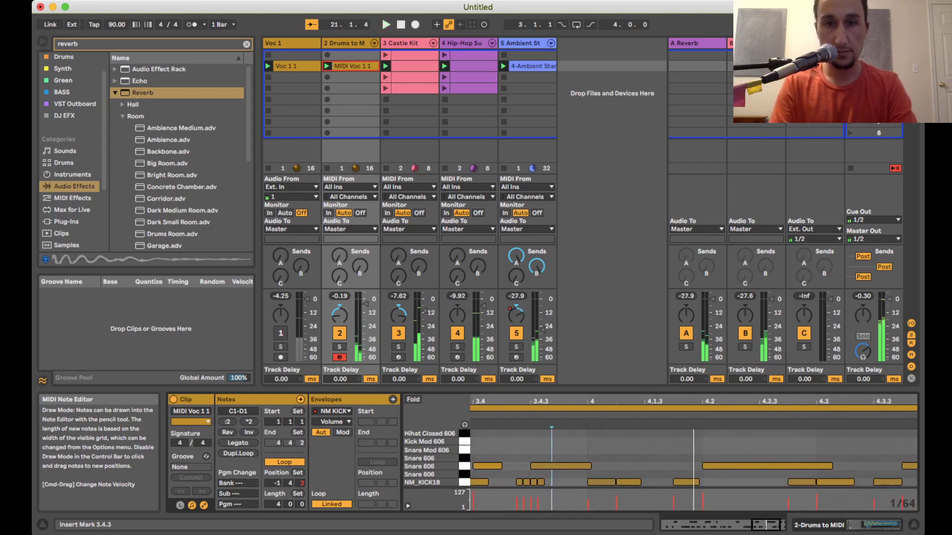
# Add one 1/64 kick note late in 3.4.3 and another in 3.4.4, and play the fill
pyautogui.click(555, 482)
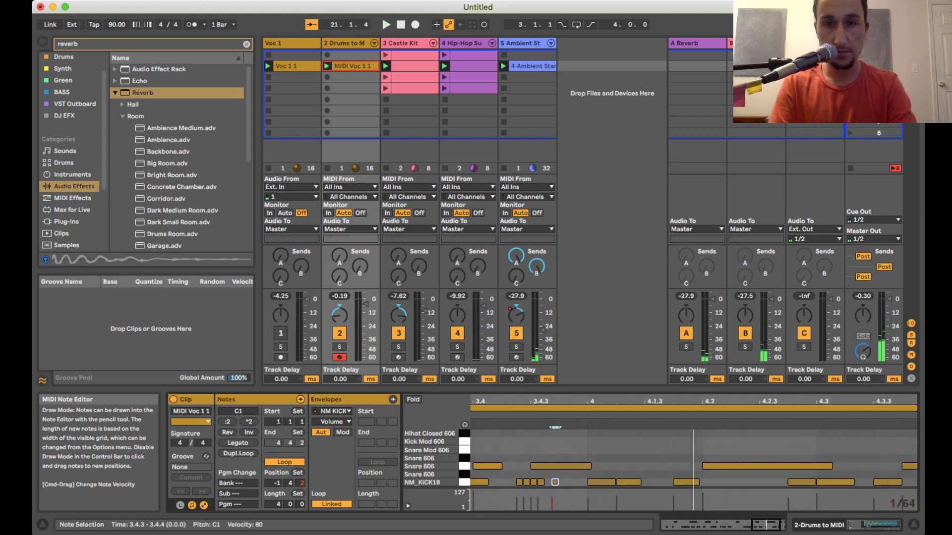
pyautogui.click(577, 482)
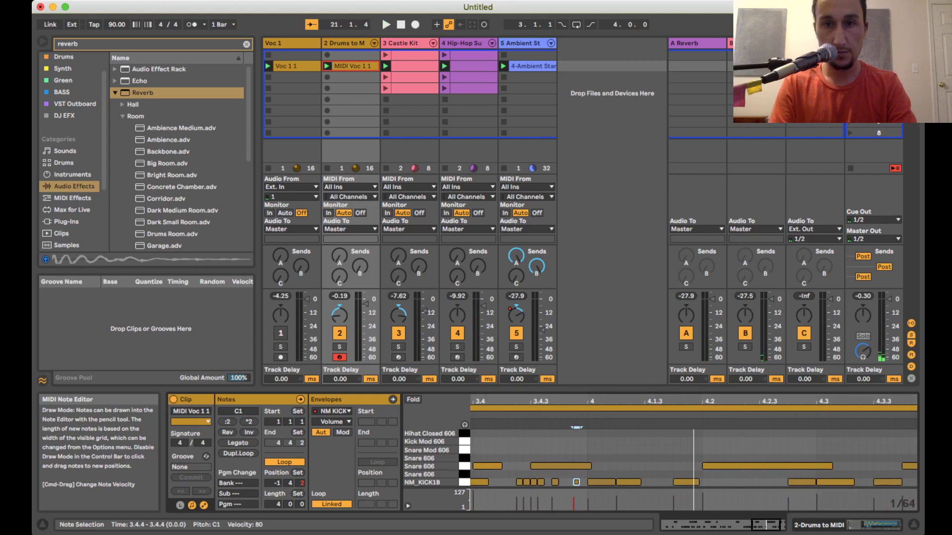
pyautogui.press('space')
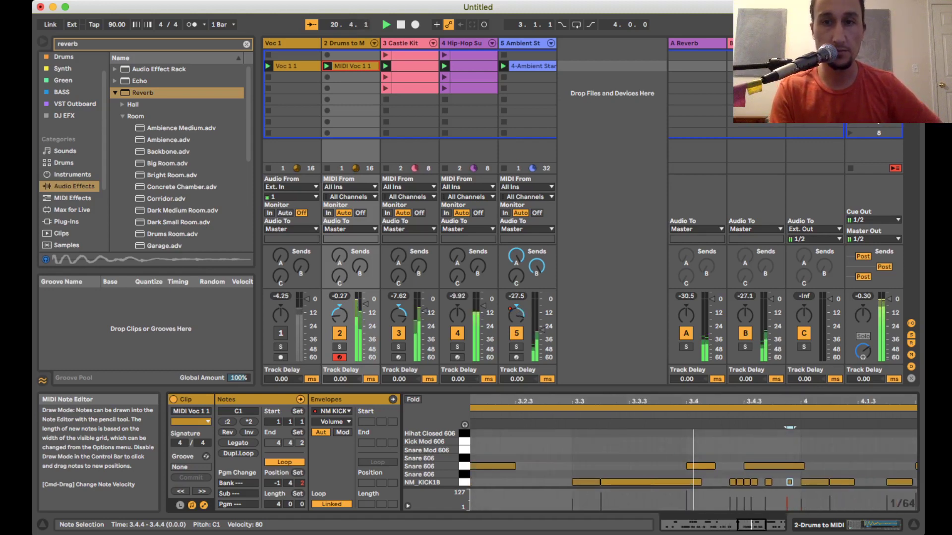
pyautogui.press('space')
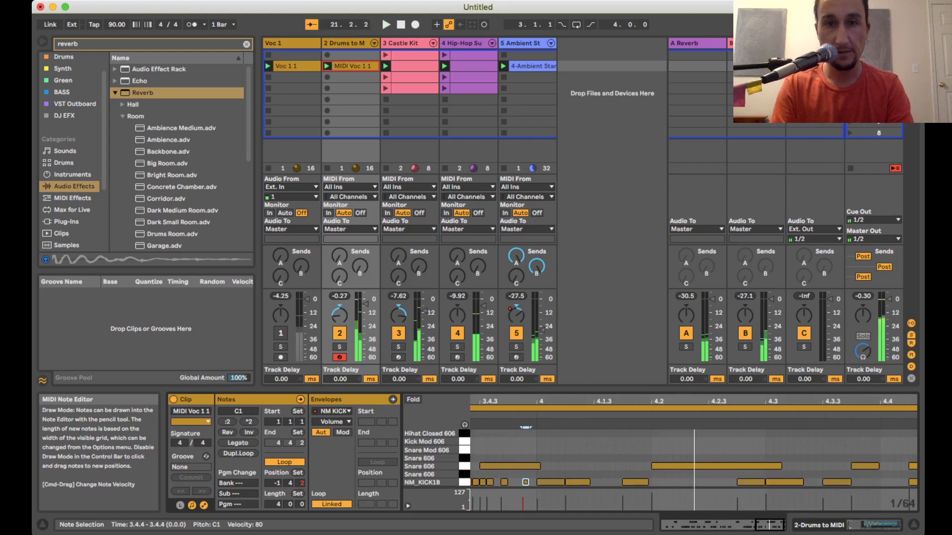
# Move the 3.4.4 kick note slightly earlier and remove the second and fourth notes of the preceding four-note roll, and play it back
pyautogui.moveTo(525, 483); pyautogui.dragTo(519, 482)
pyautogui.click(522, 451)
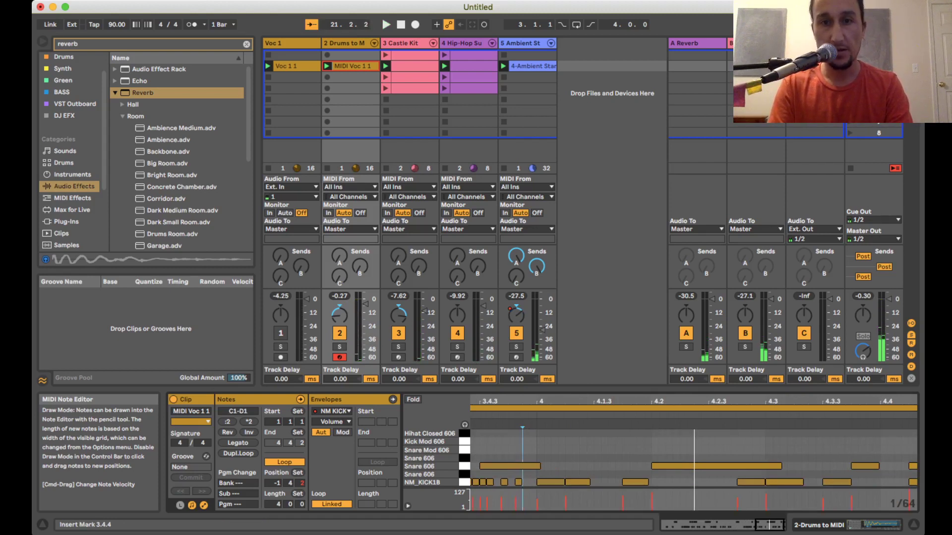
pyautogui.hscroll(-1, 523, 451)
pyautogui.hscroll(-1, 694, 454)
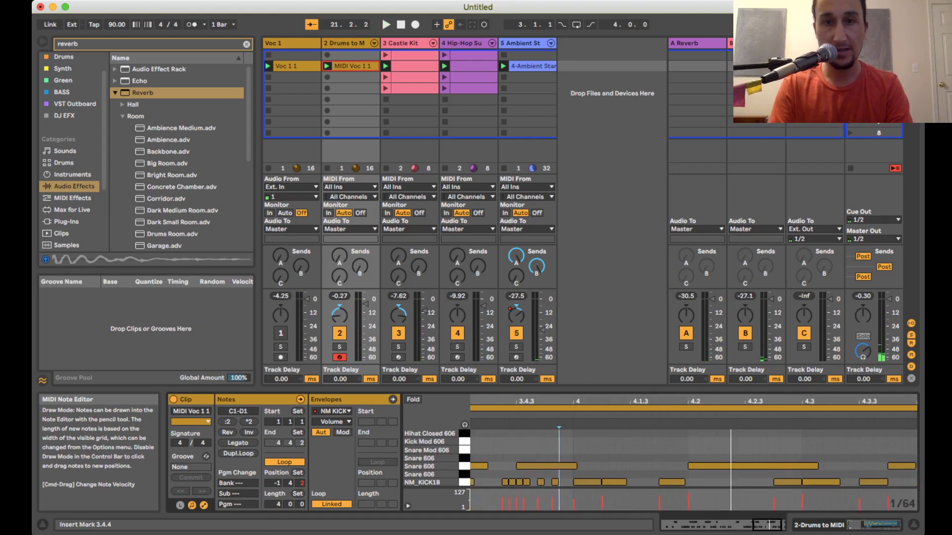
pyautogui.click(512, 482)
pyautogui.click(527, 482)
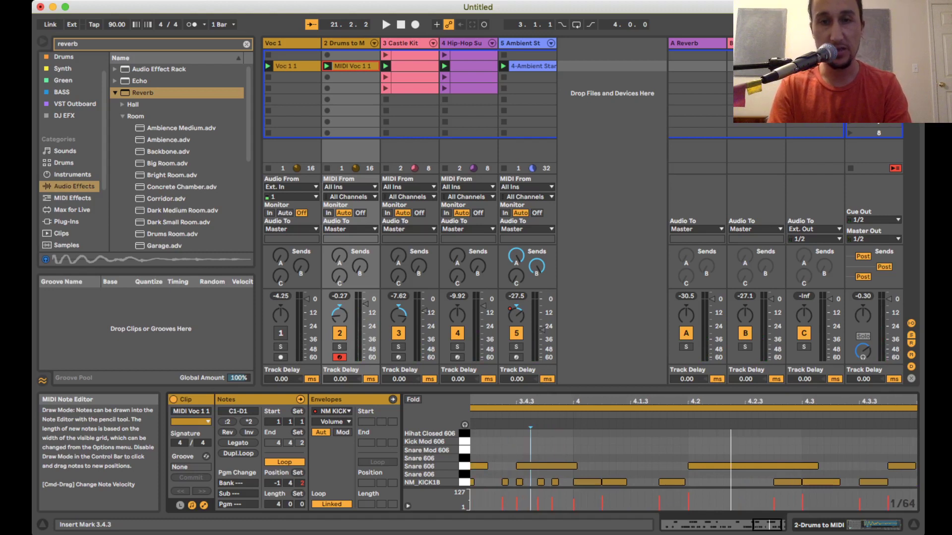
pyautogui.press('space')
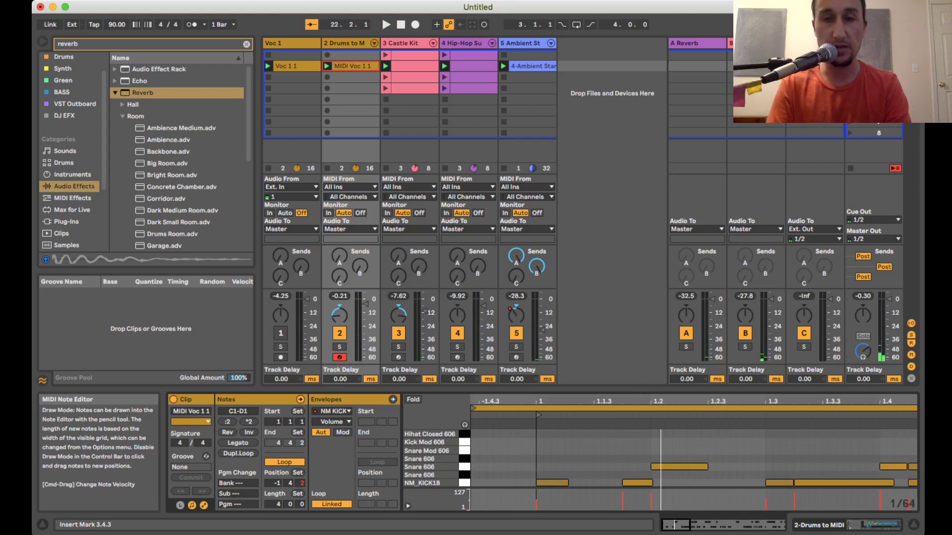
# Reactivate the Voc 1 track and set its volume to -12.0 dB
pyautogui.click(735, 525)
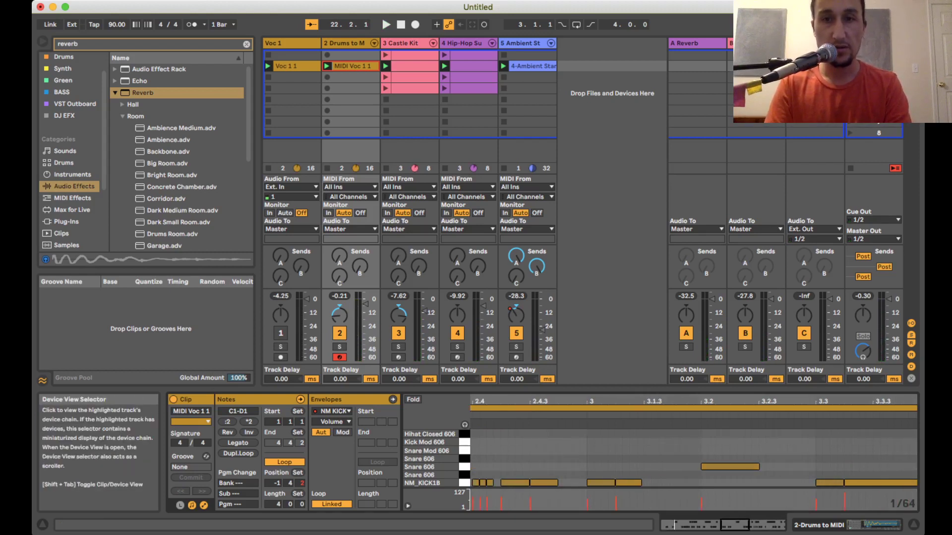
pyautogui.click(848, 525)
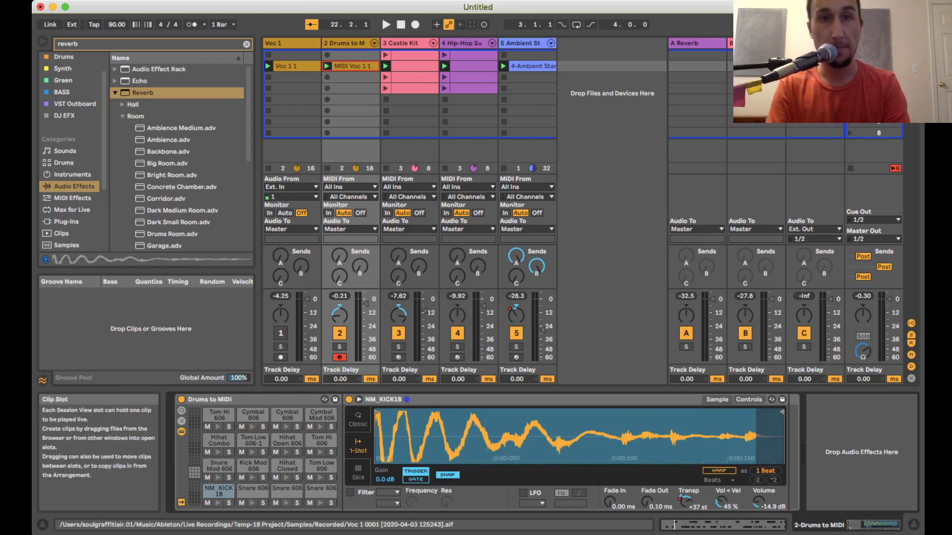
pyautogui.click(281, 333)
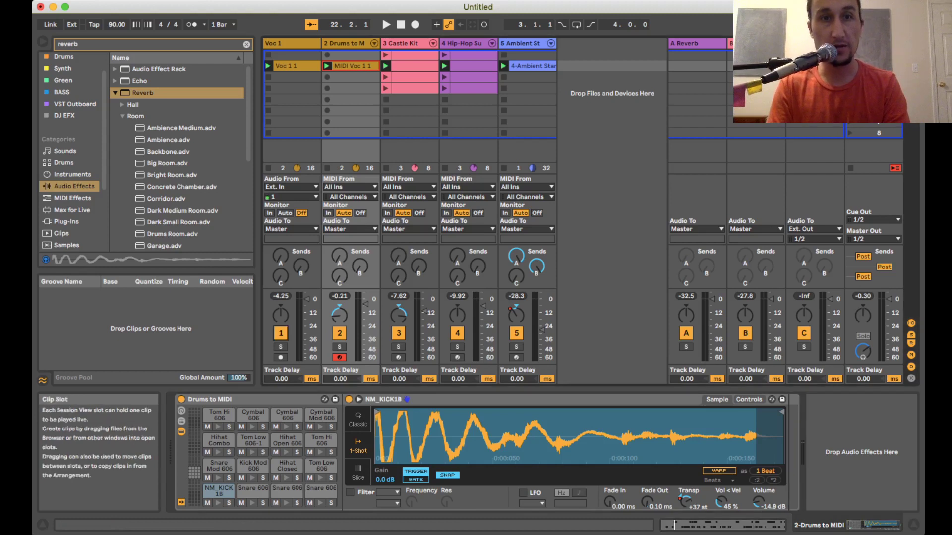
pyautogui.moveTo(306, 299); pyautogui.dragTo(307, 313)
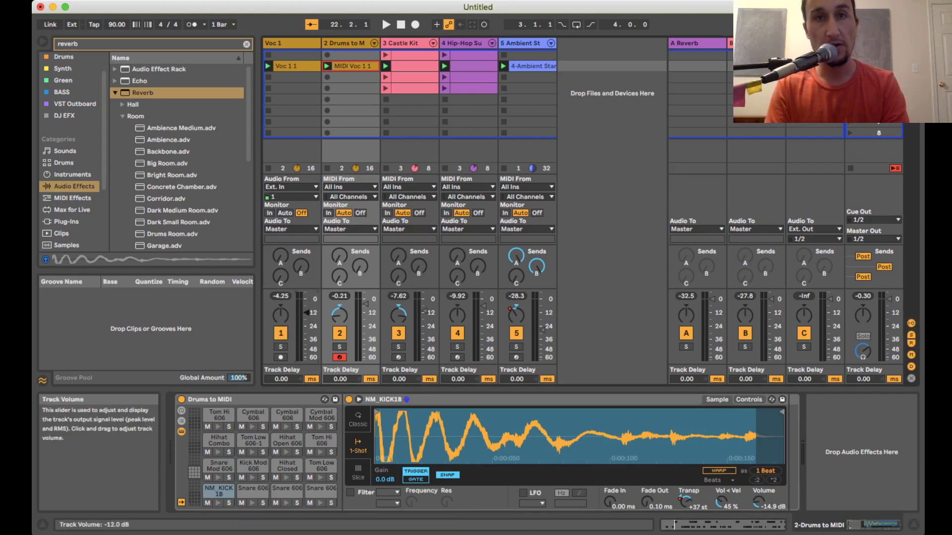
# Name the first two scenes Intro and Verse, and launch the Intro scene
pyautogui.click(388, 55)
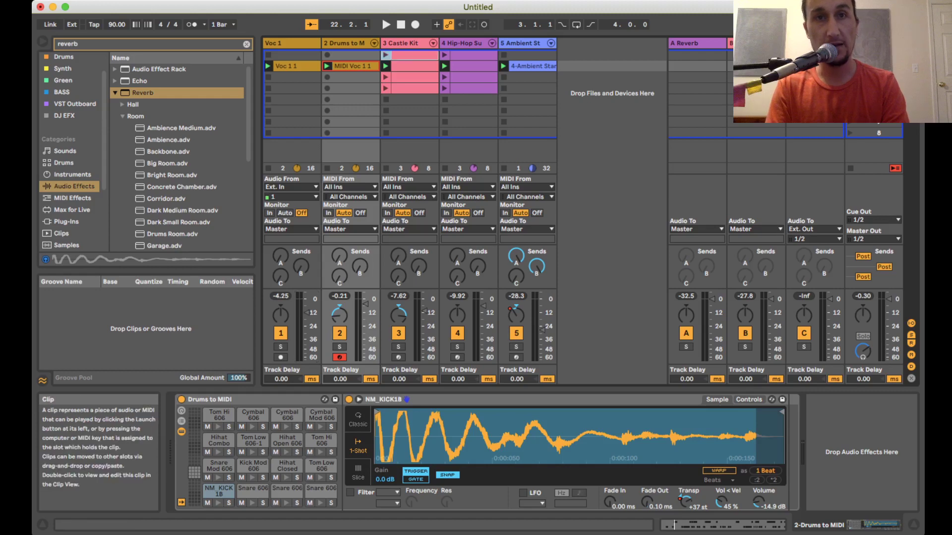
pyautogui.click(469, 55)
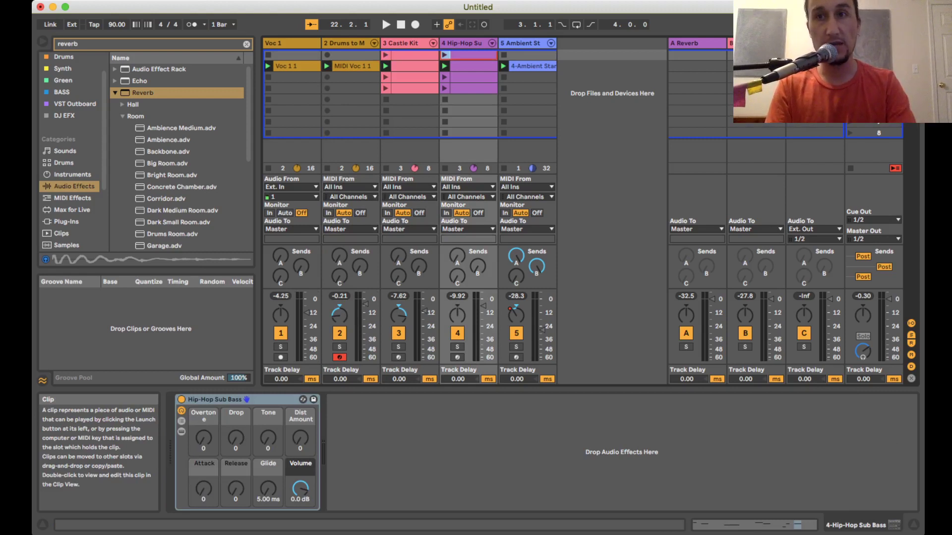
pyautogui.click(850, 65)
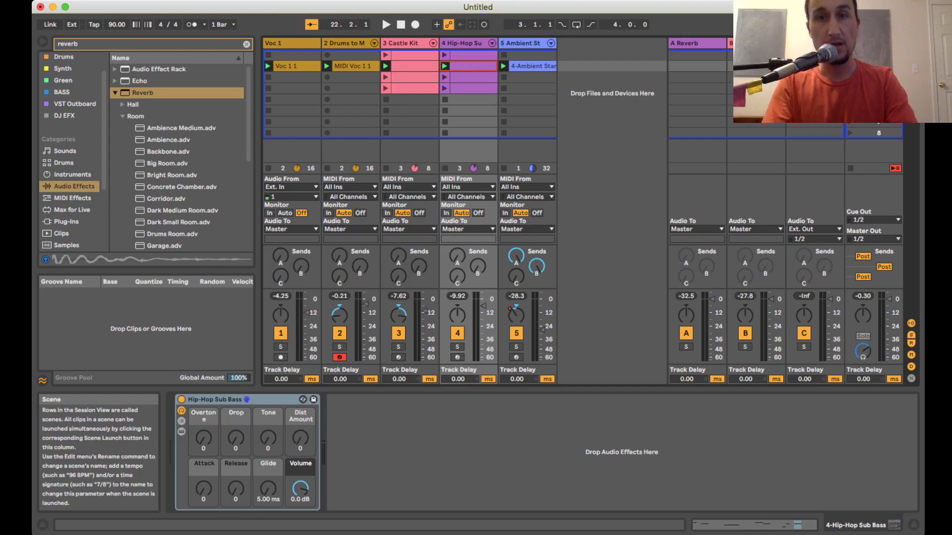
pyautogui.press('Up')
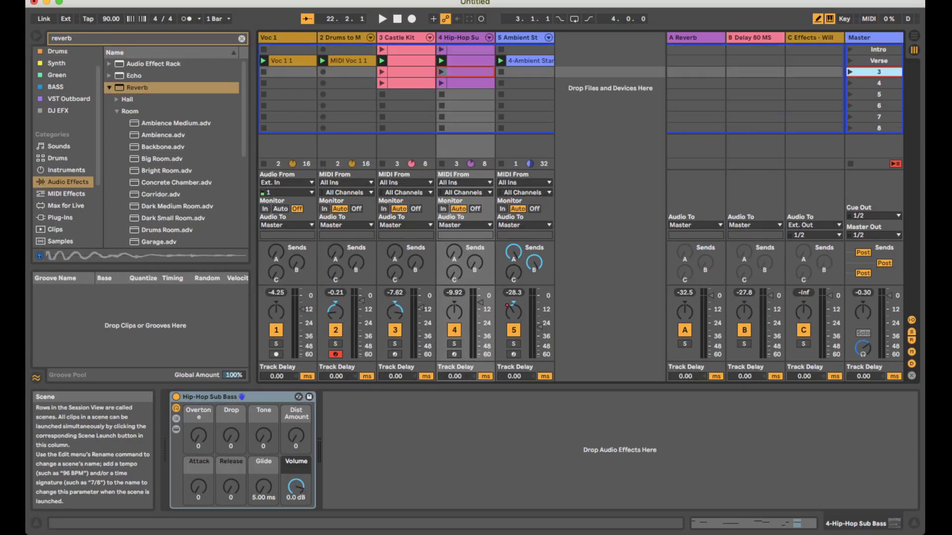
pyautogui.click(878, 61)
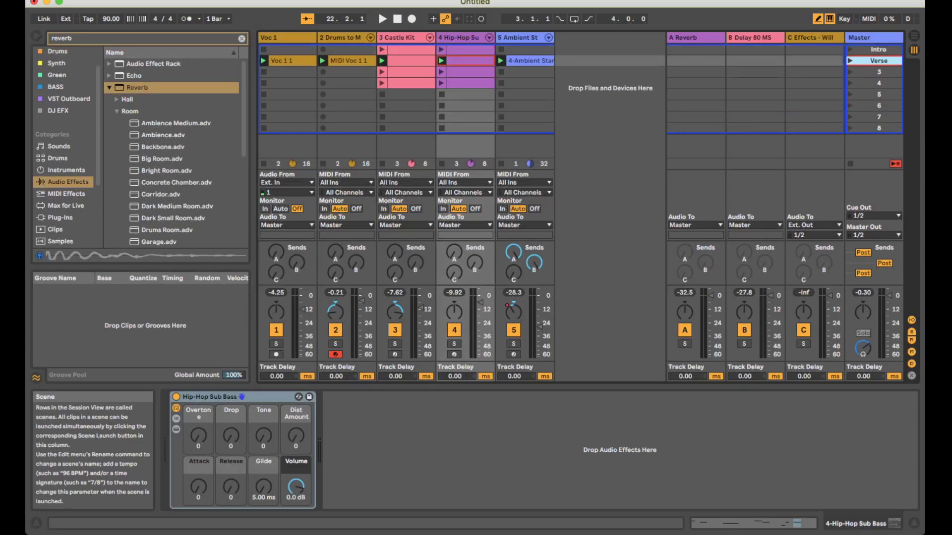
pyautogui.click(879, 50)
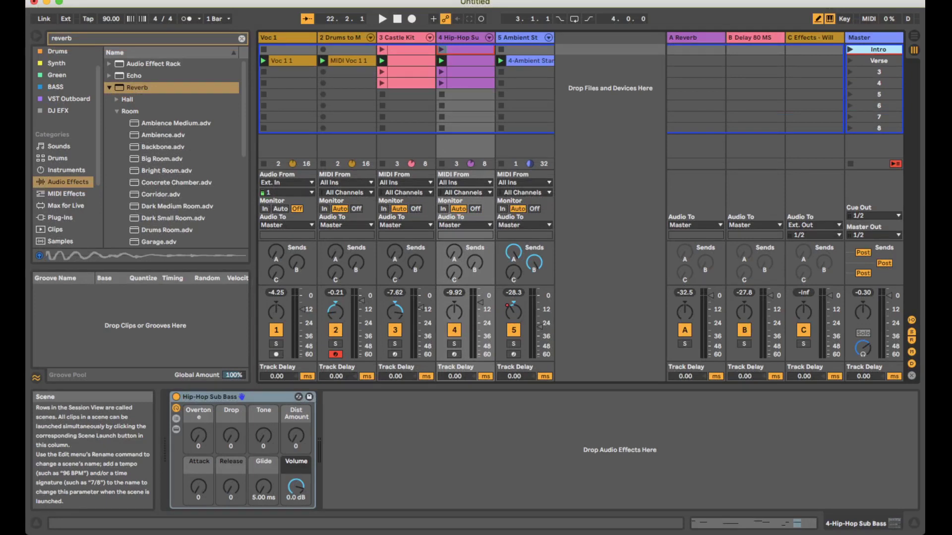
pyautogui.press('Return')
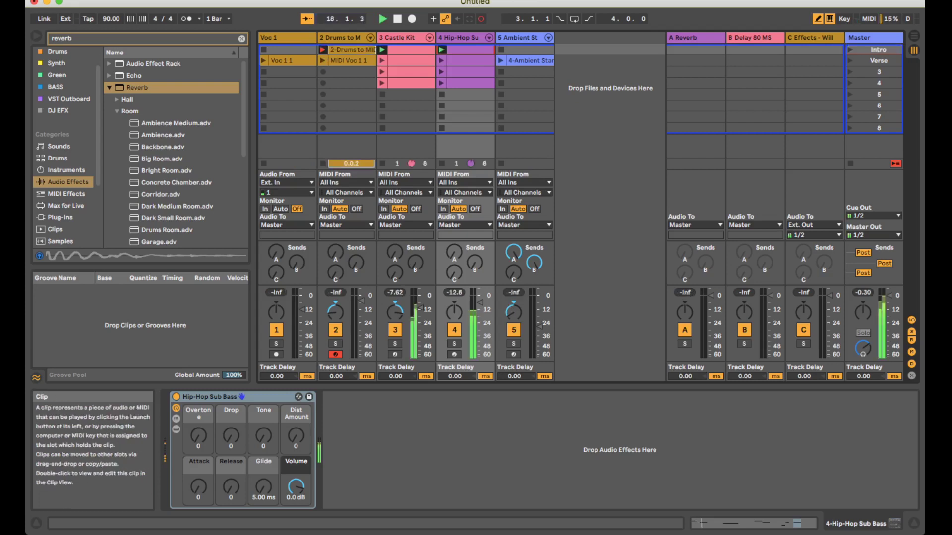
# Delete the newly recorded clip from the Drums to MIDI track's Intro slot and disarm the track
pyautogui.click(351, 50)
pyautogui.press('Delete')
pyautogui.click(335, 354)
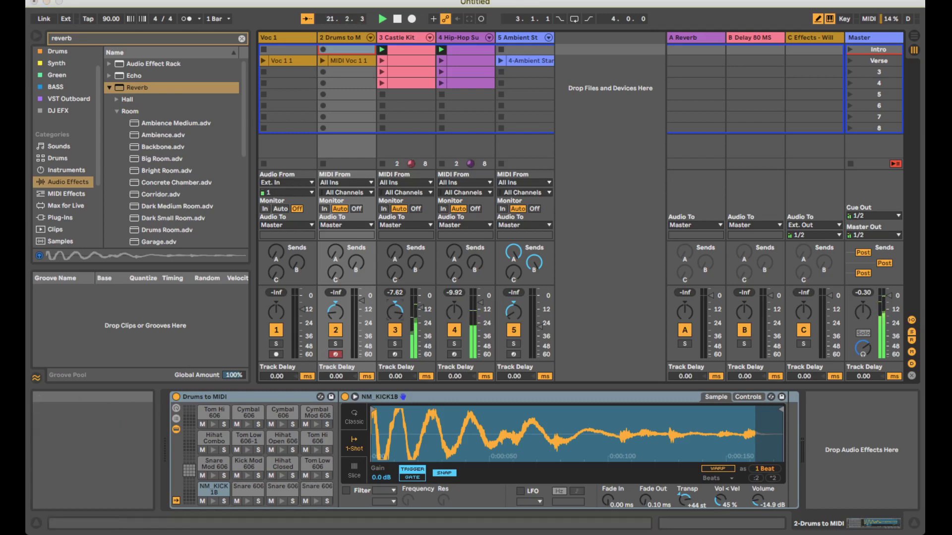
# Flatten the track panning envelope of the Castle Kit track's Intro clip at about centre, and compare it with the Verse clip
pyautogui.click(411, 49)
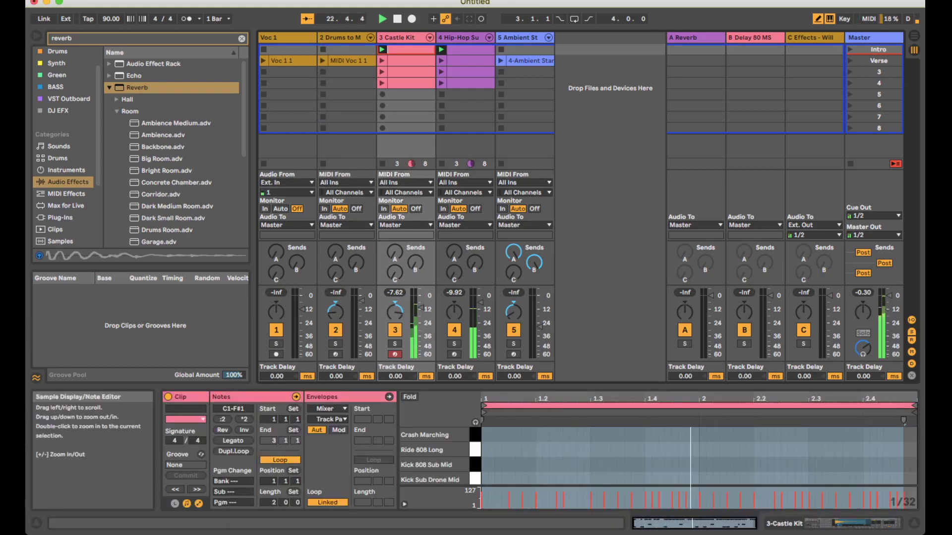
pyautogui.click(692, 457)
pyautogui.scroll(-5, 691, 457)
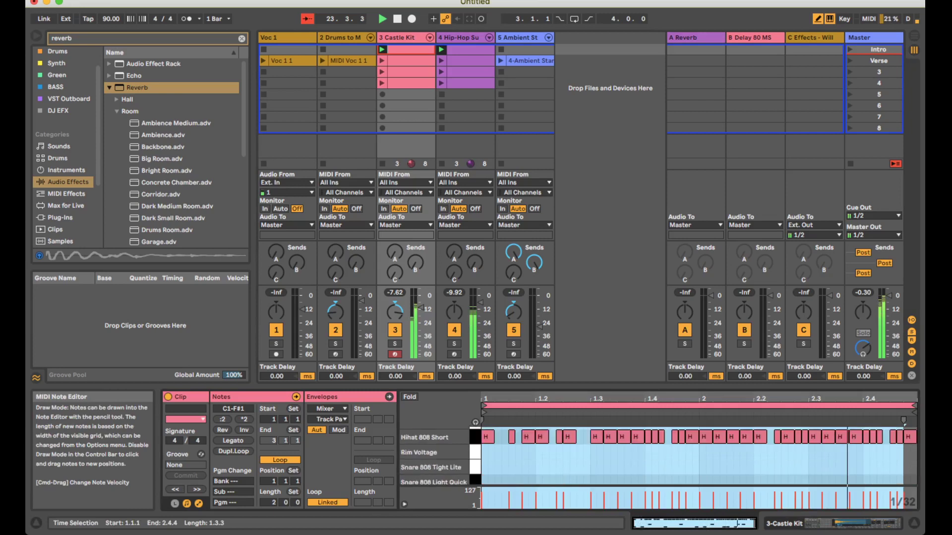
pyautogui.scroll(-3, 692, 457)
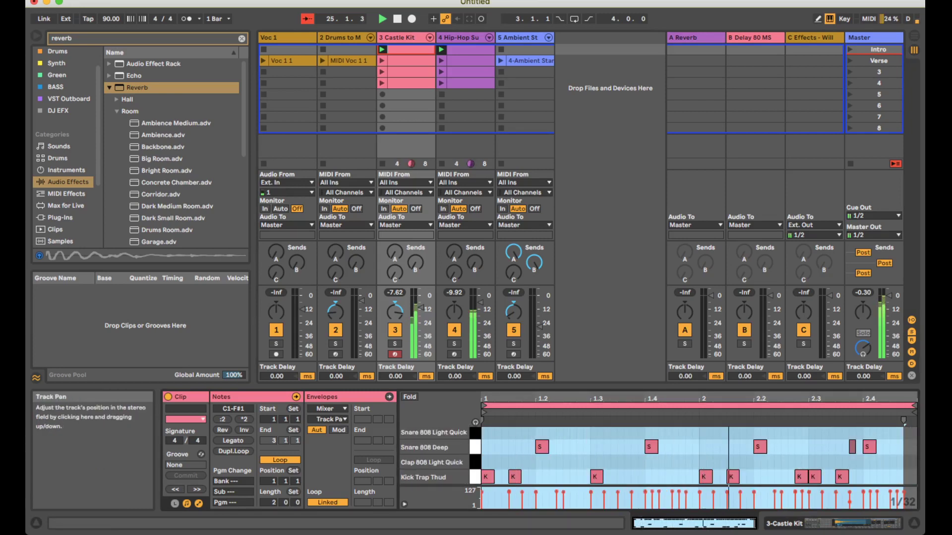
pyautogui.scroll(3, 692, 457)
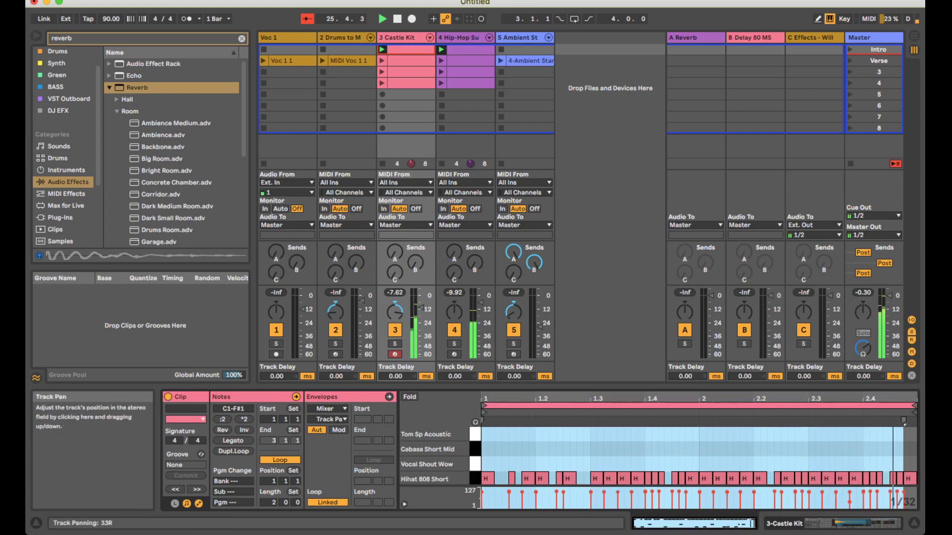
pyautogui.click(395, 312)
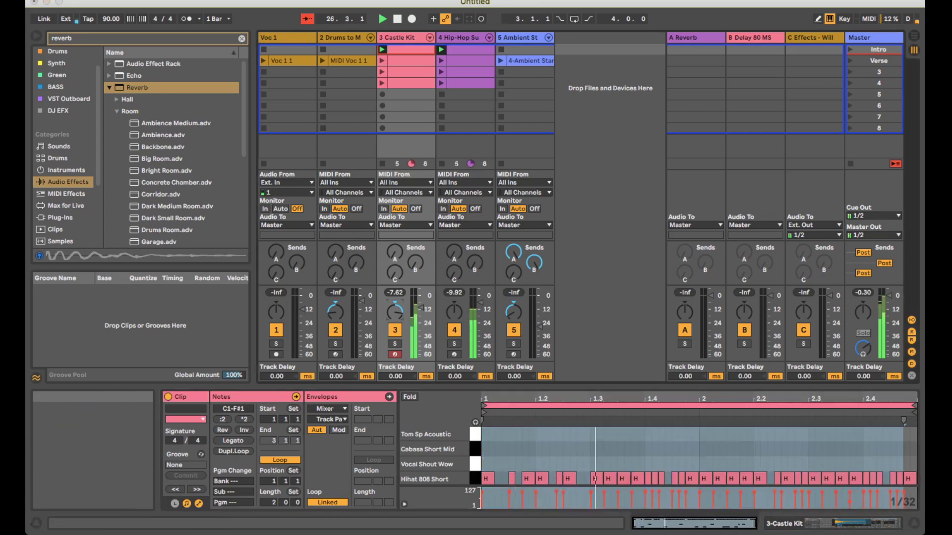
pyautogui.click(389, 397)
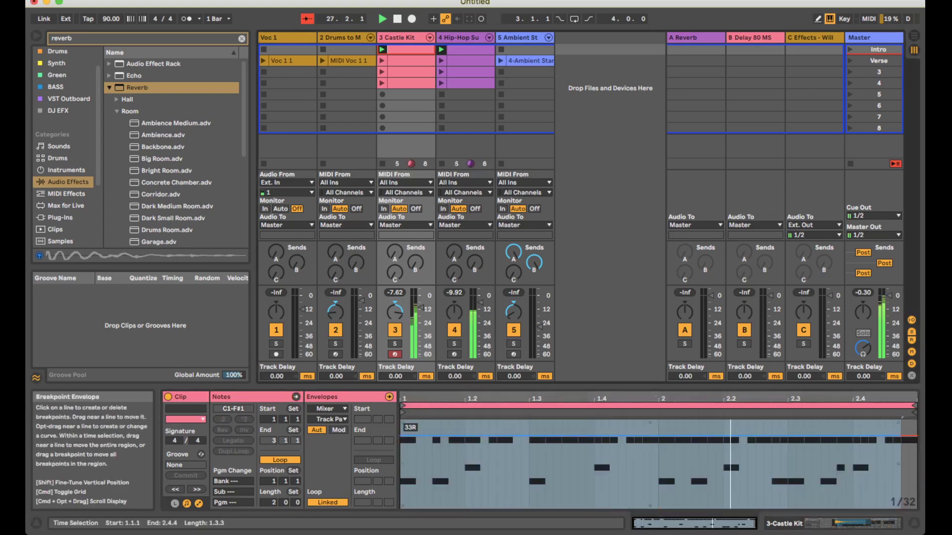
pyautogui.moveTo(513, 436); pyautogui.dragTo(513, 464)
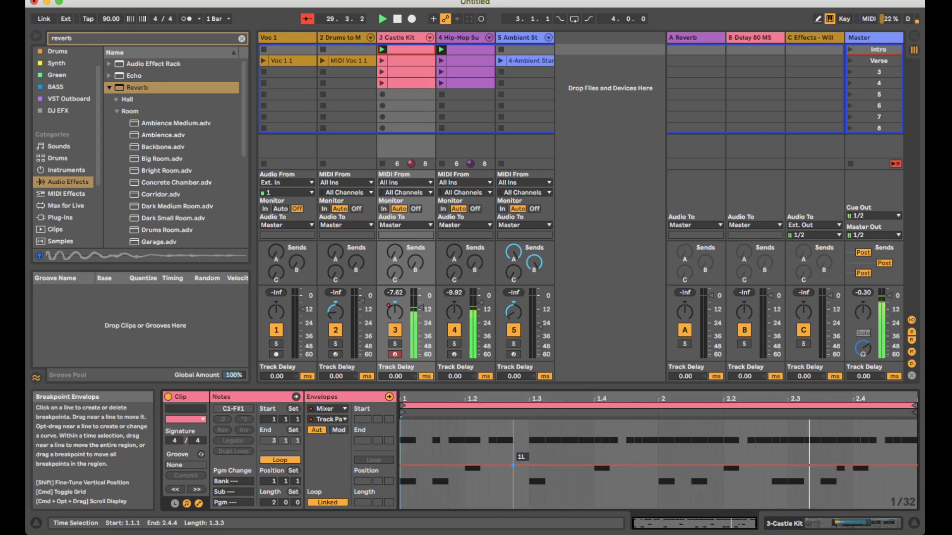
pyautogui.moveTo(513, 464); pyautogui.dragTo(513, 465)
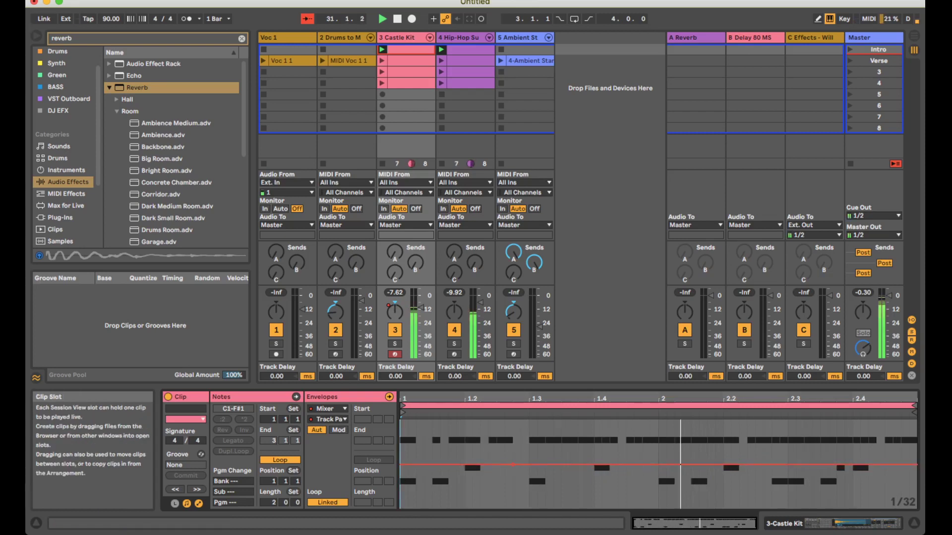
pyautogui.click(407, 60)
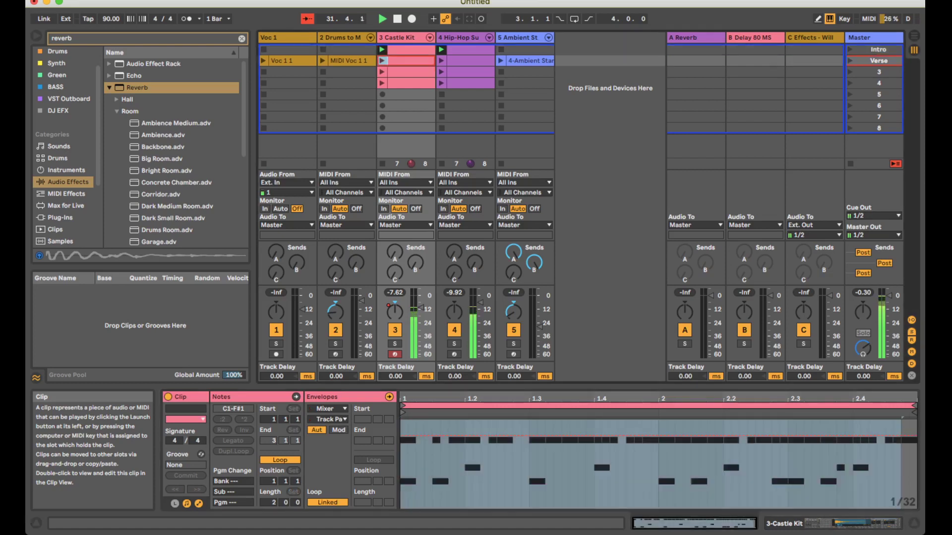
pyautogui.click(409, 50)
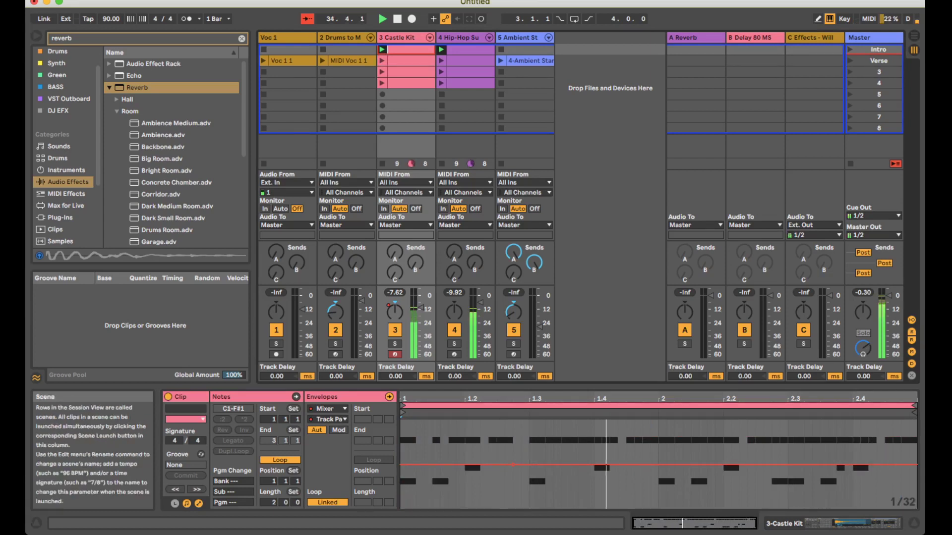
# Launch the Verse scene, raise Voc 1's reverb send to -5.4 dB and its delay send, and set its volume to -8.0 dB
pyautogui.click(851, 60)
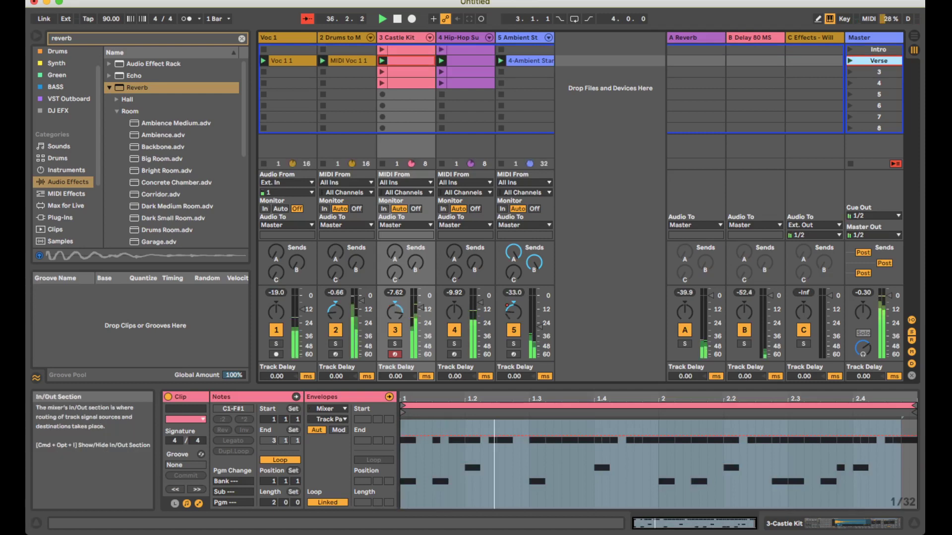
pyautogui.moveTo(276, 252); pyautogui.dragTo(276, 219)
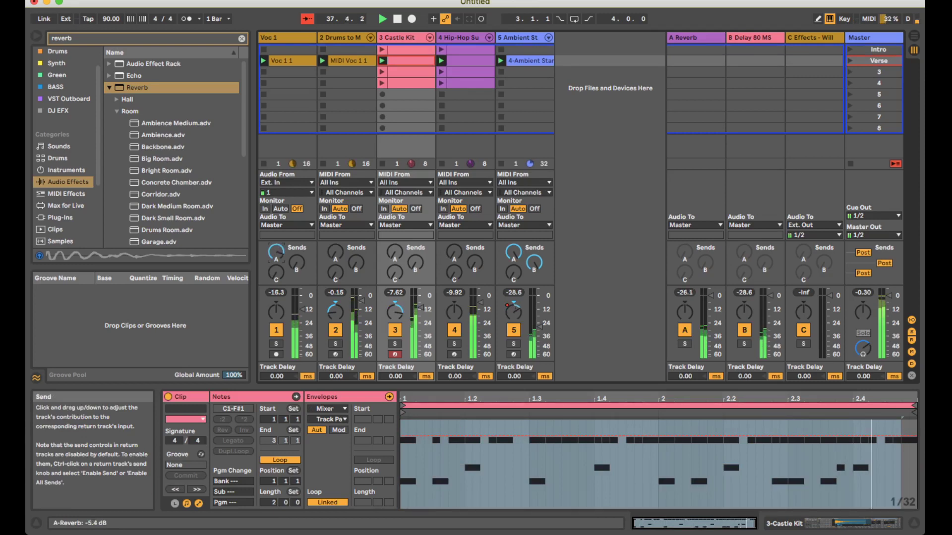
pyautogui.moveTo(303, 309); pyautogui.dragTo(303, 296)
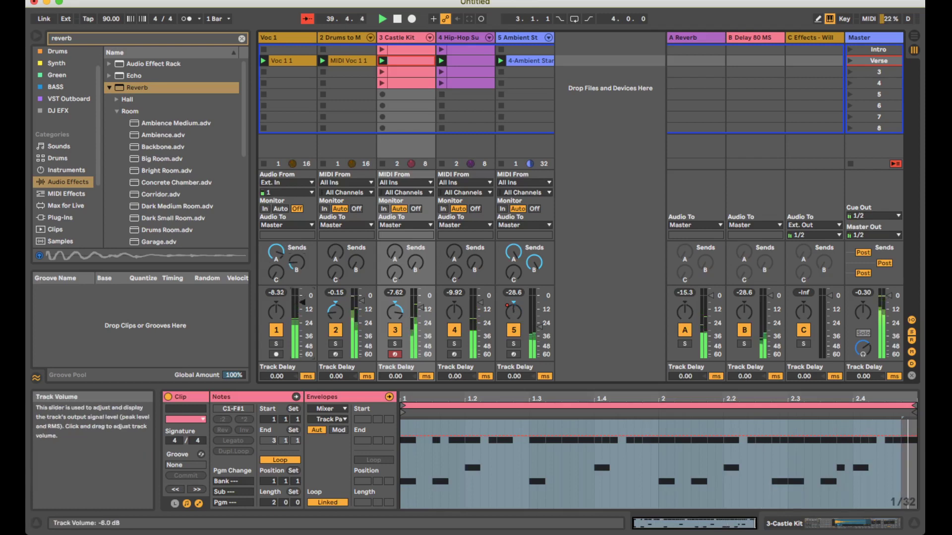
pyautogui.moveTo(297, 263); pyautogui.dragTo(296, 226)
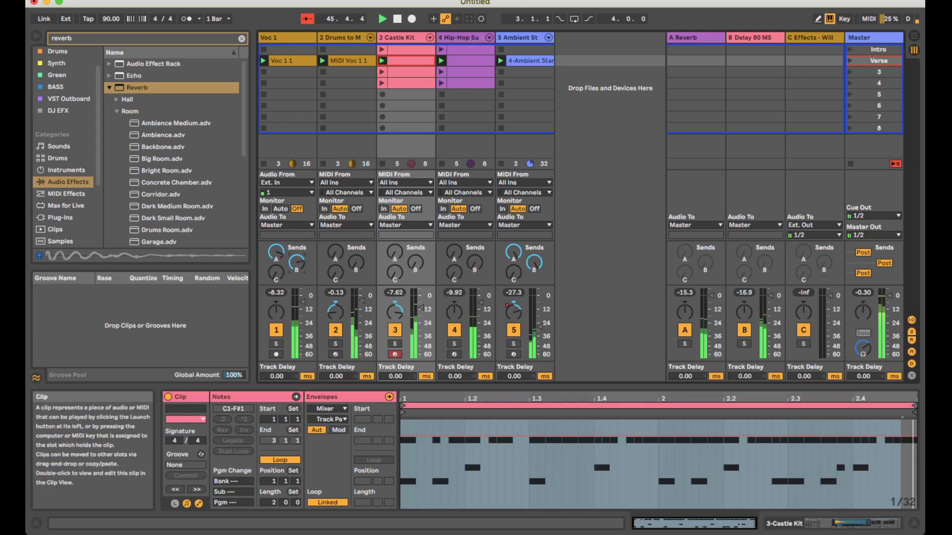
# Delete the Hip-Hop Sub Bass clip from scene 3 and duplicate the Verse's Ambient Starfield Arp clip into that scene
pyautogui.click(470, 72)
pyautogui.press('Delete')
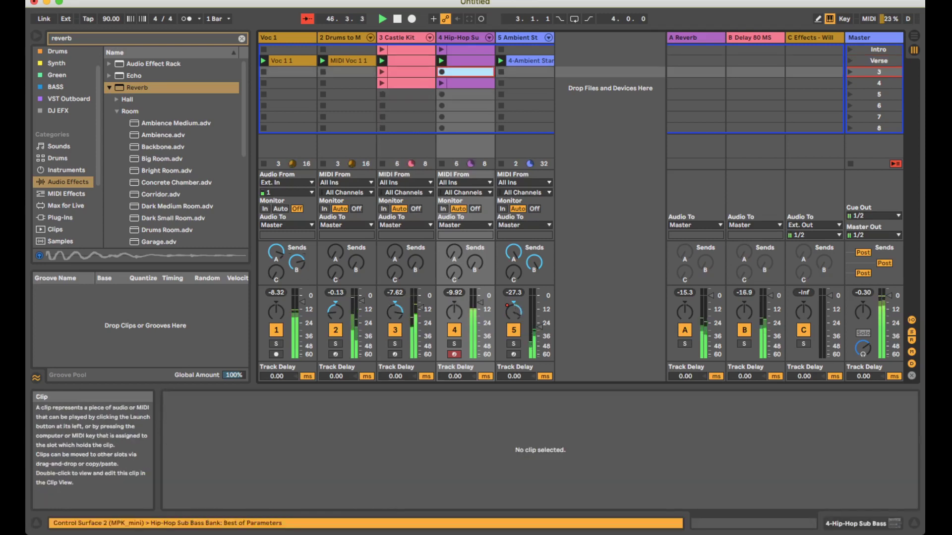
pyautogui.click(530, 61)
pyautogui.press('super+d')
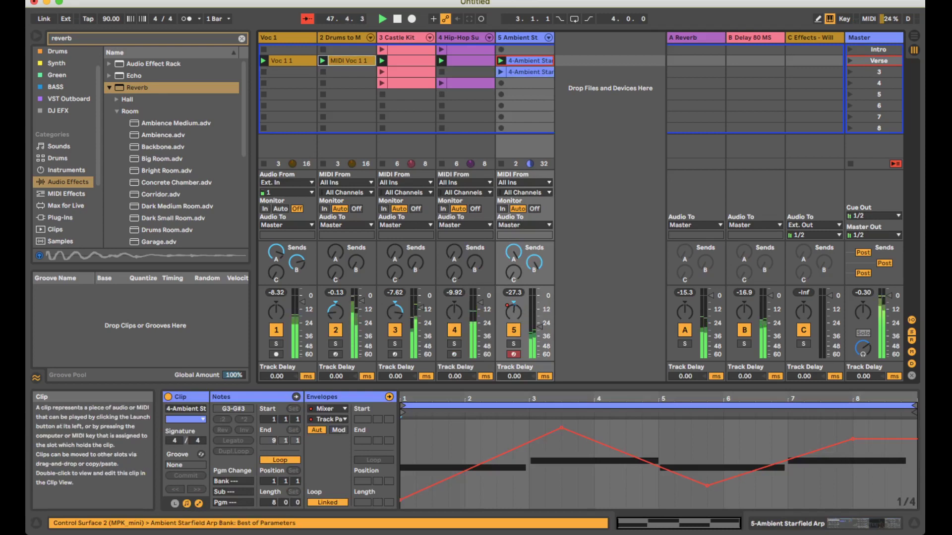
# Arm the Castle Kit track for recording and launch scene 3
pyautogui.click(349, 61)
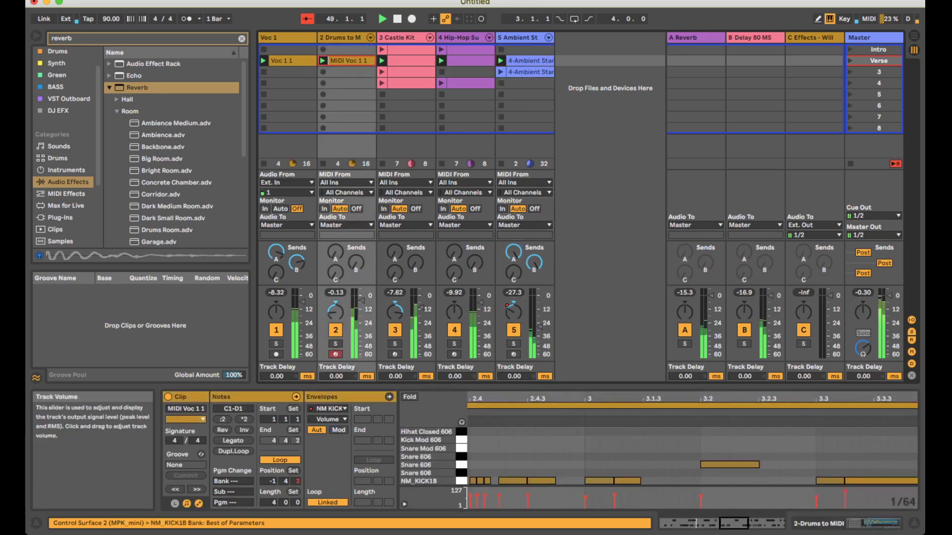
pyautogui.click(395, 355)
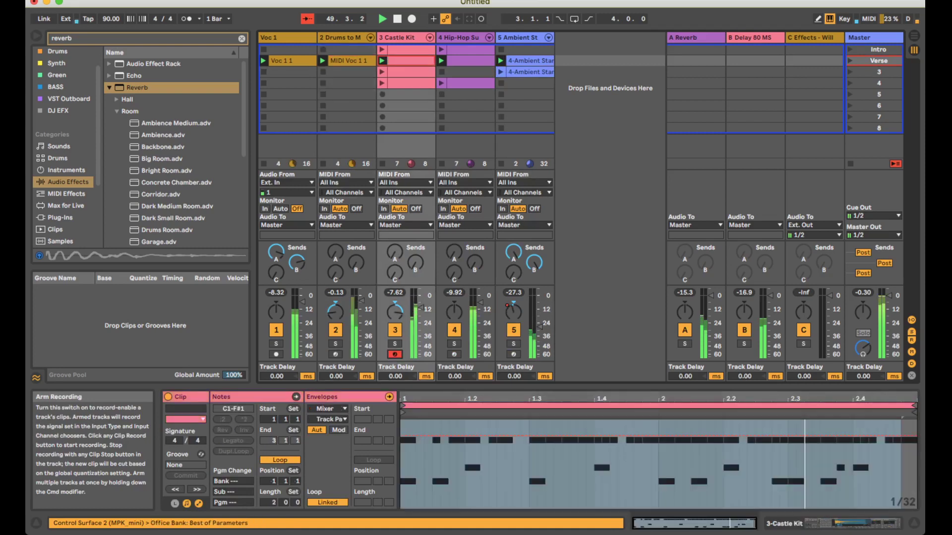
pyautogui.click(850, 72)
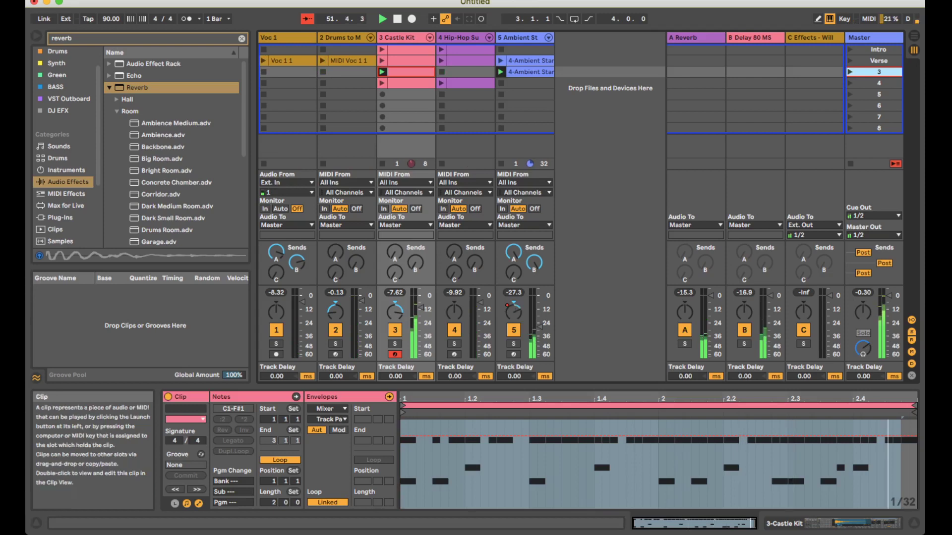
# Give scene 3's Castle Kit clip the same centred track panning envelope as the Intro clip, and stop playback
pyautogui.click(410, 50)
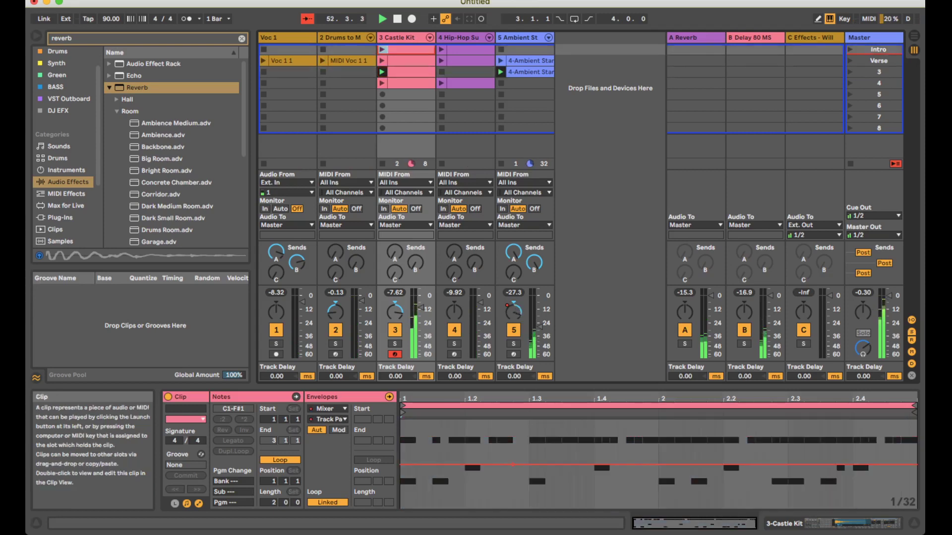
pyautogui.click(410, 72)
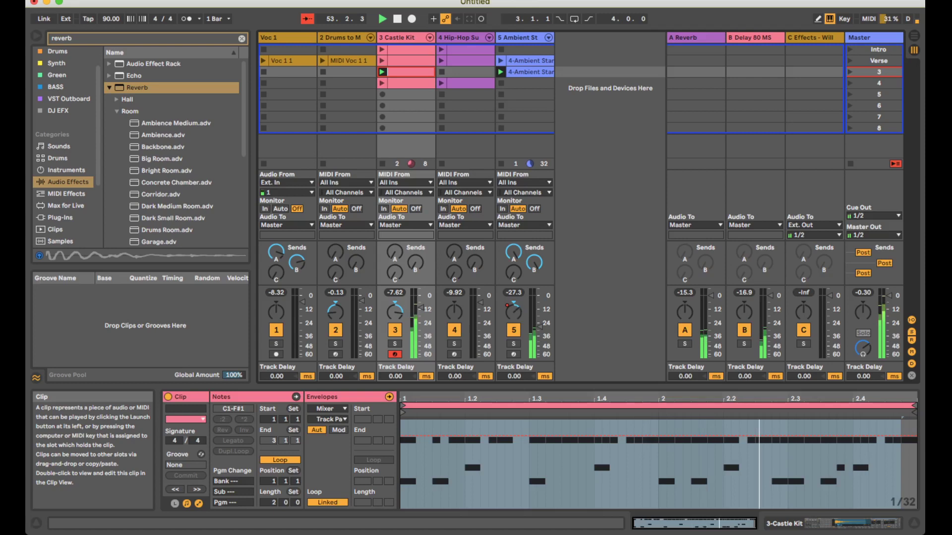
pyautogui.doubleClick(512, 465)
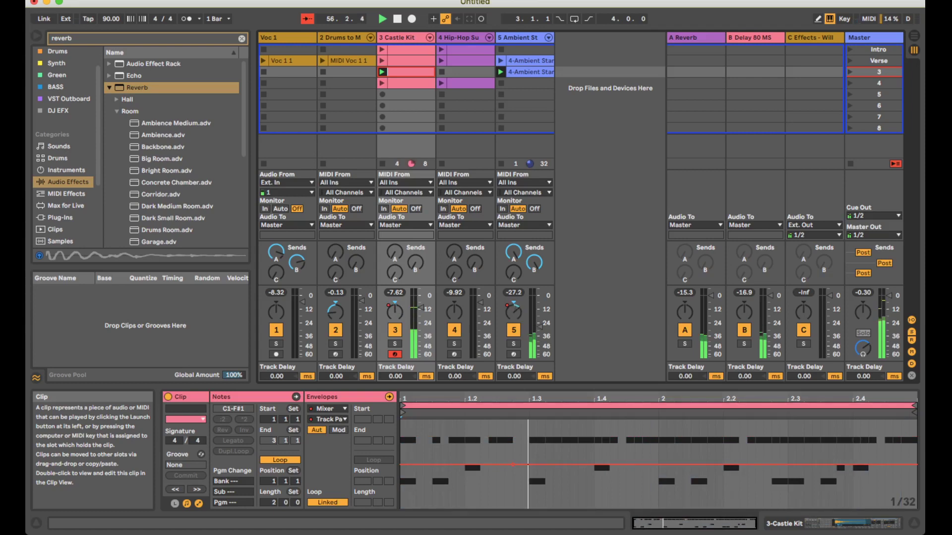
pyautogui.press('space')
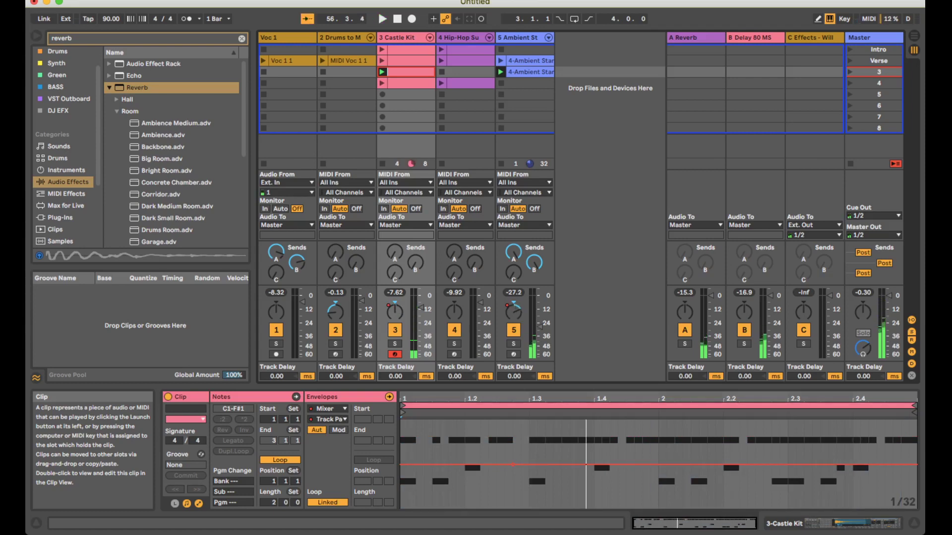